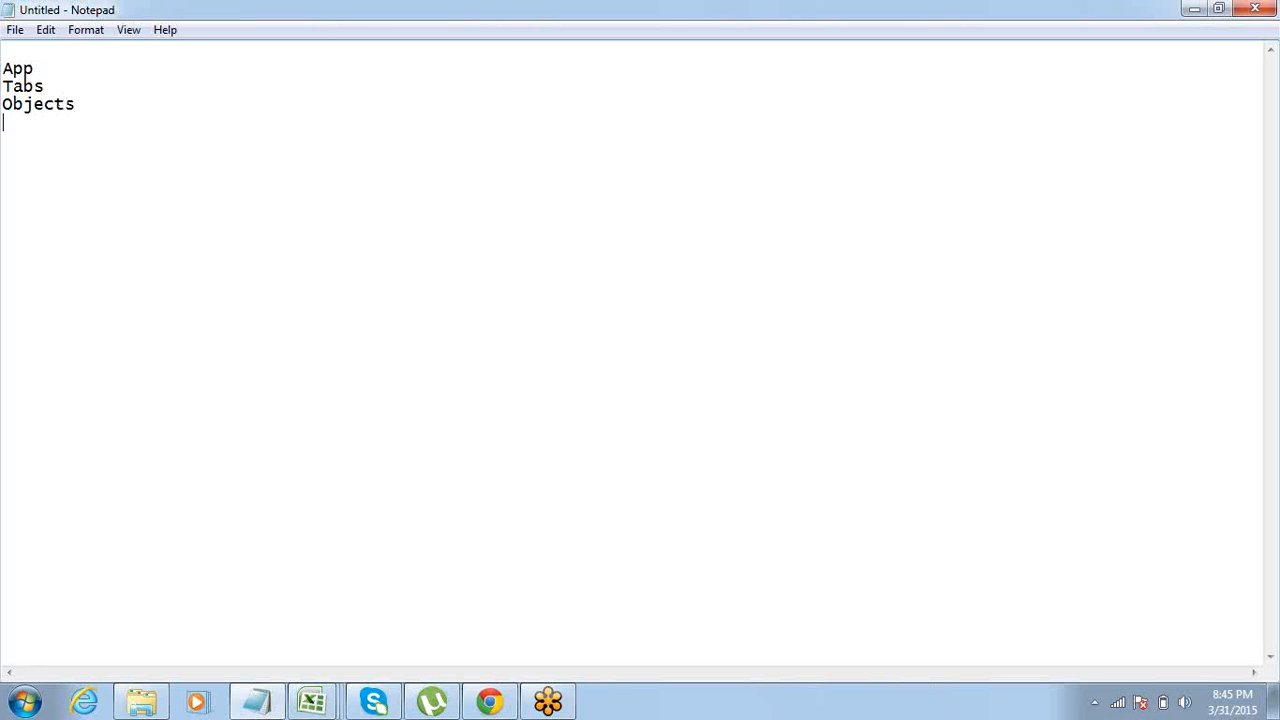
Add the lines "Fields", "Logics" and "User Inteface" below "Objects" in the list.
type("Fields")
key("Return")
type("Logics")
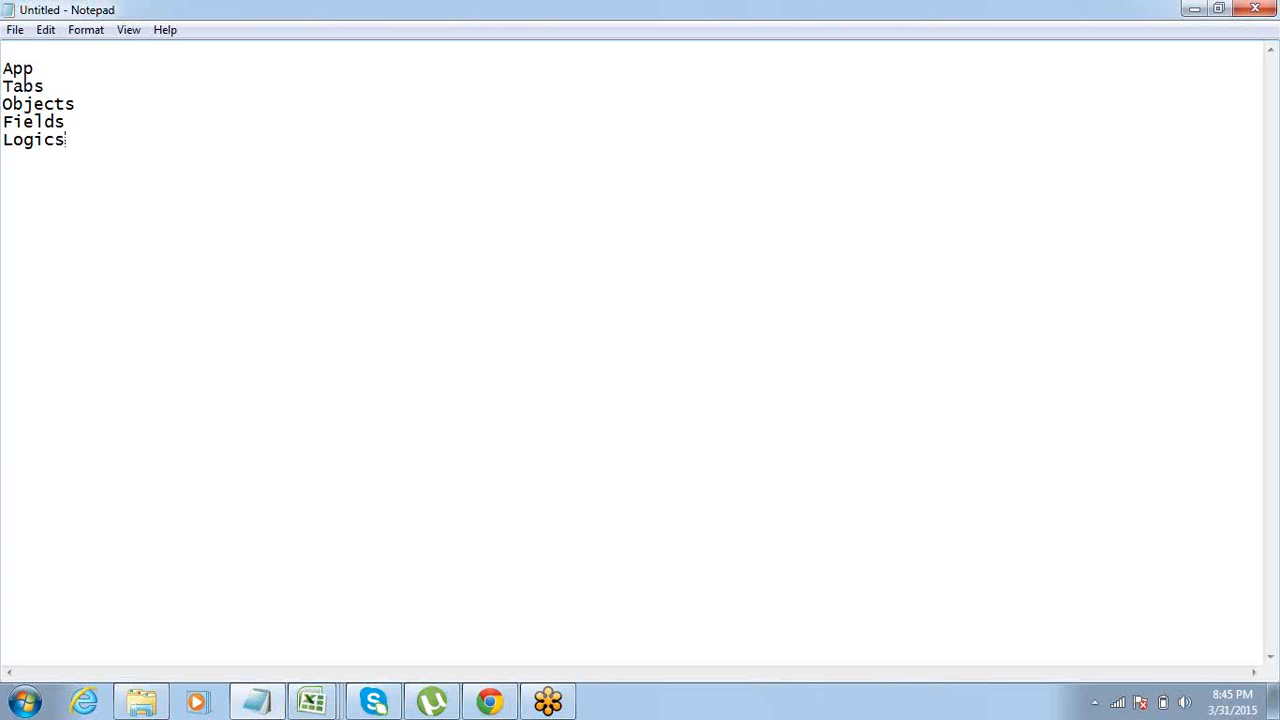
key("Return")
type("Useer Inteface")
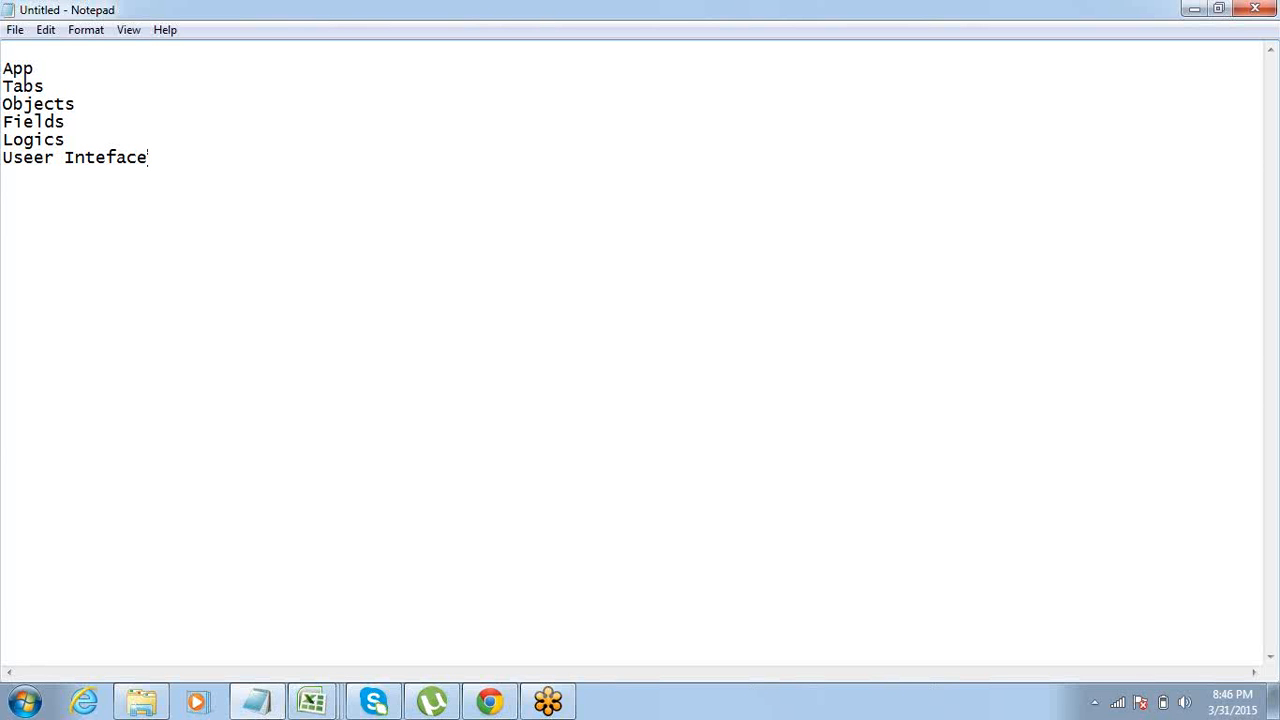
key("Right")
key("shift+Right")
key("Delete")
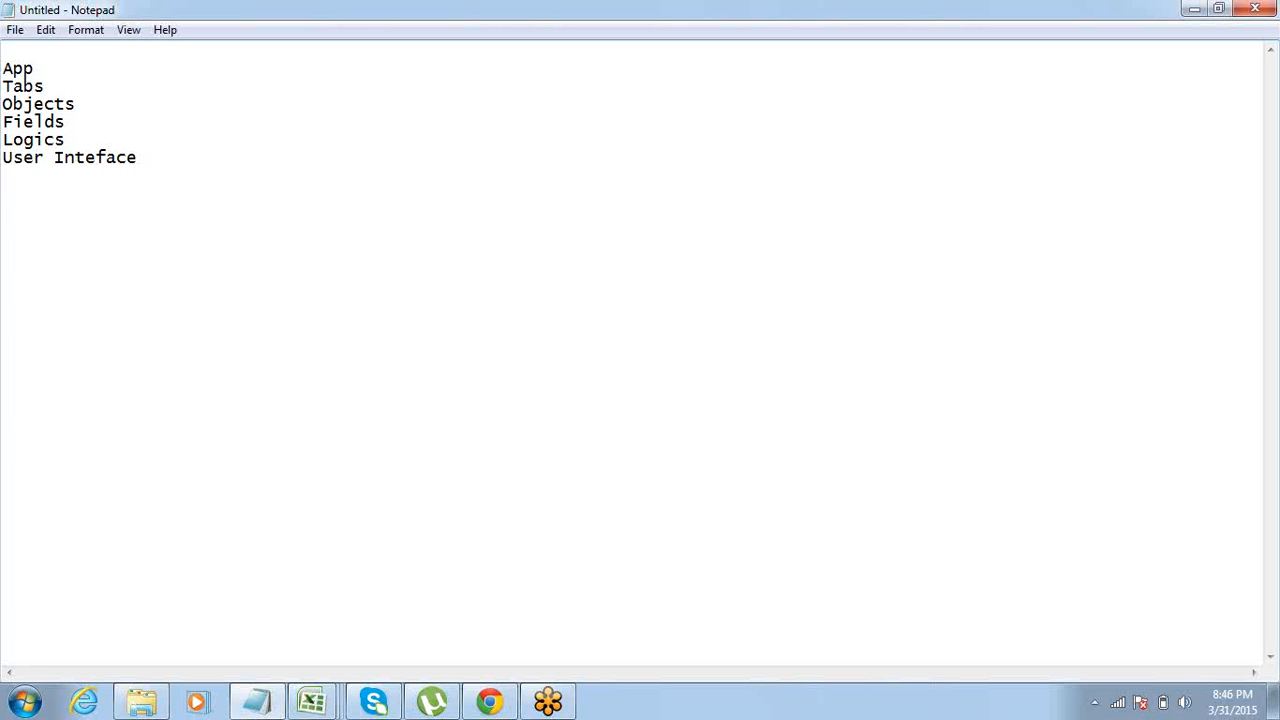
Add the heading "Access & Permissions" below the list, with a blank line after it.
type("Access & Pe")
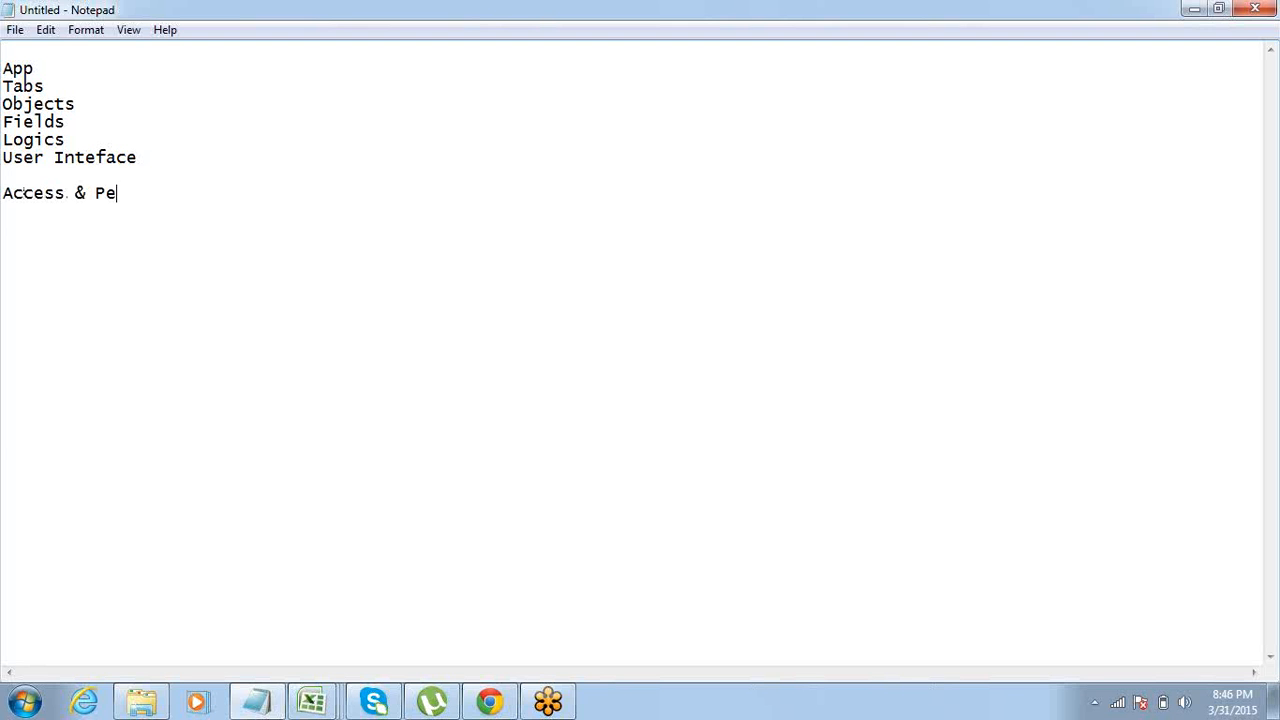
type("rmissions")
key("Return")
key("Return")
Write the numbered item "1> Profile: Set of Permissions" under the Access & Permissions heading.
type("1> ")
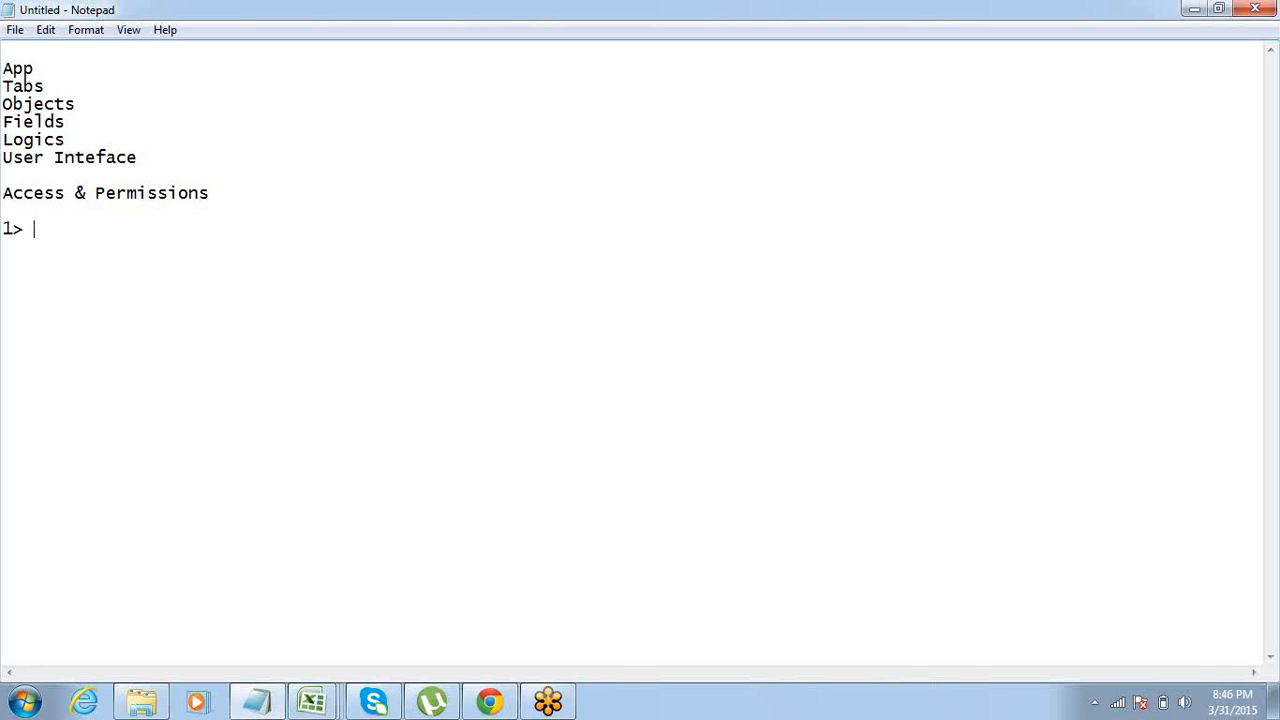
type("Profi")
key("BackSpace")
type("ile: Set ")
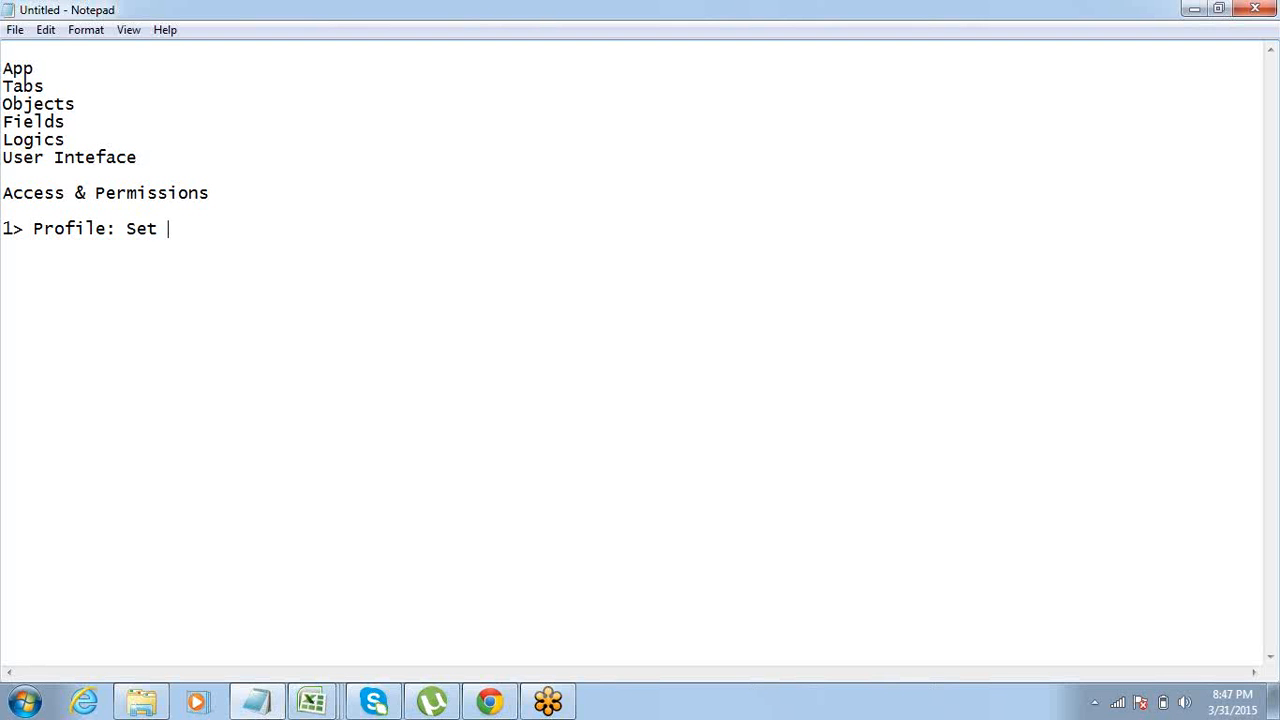
type("of Permissions")
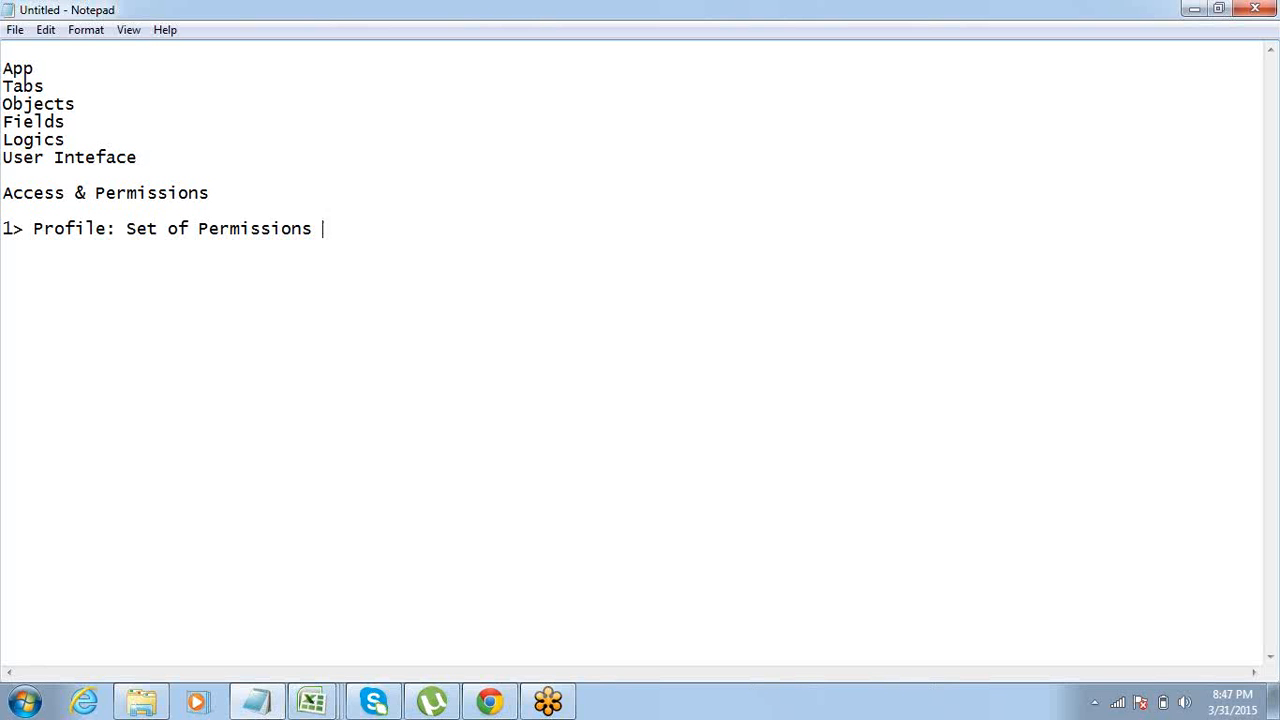
Expand "Set" to "Set/Collection" in the Profile line.
left_click(164, 228)
type("?Collection")
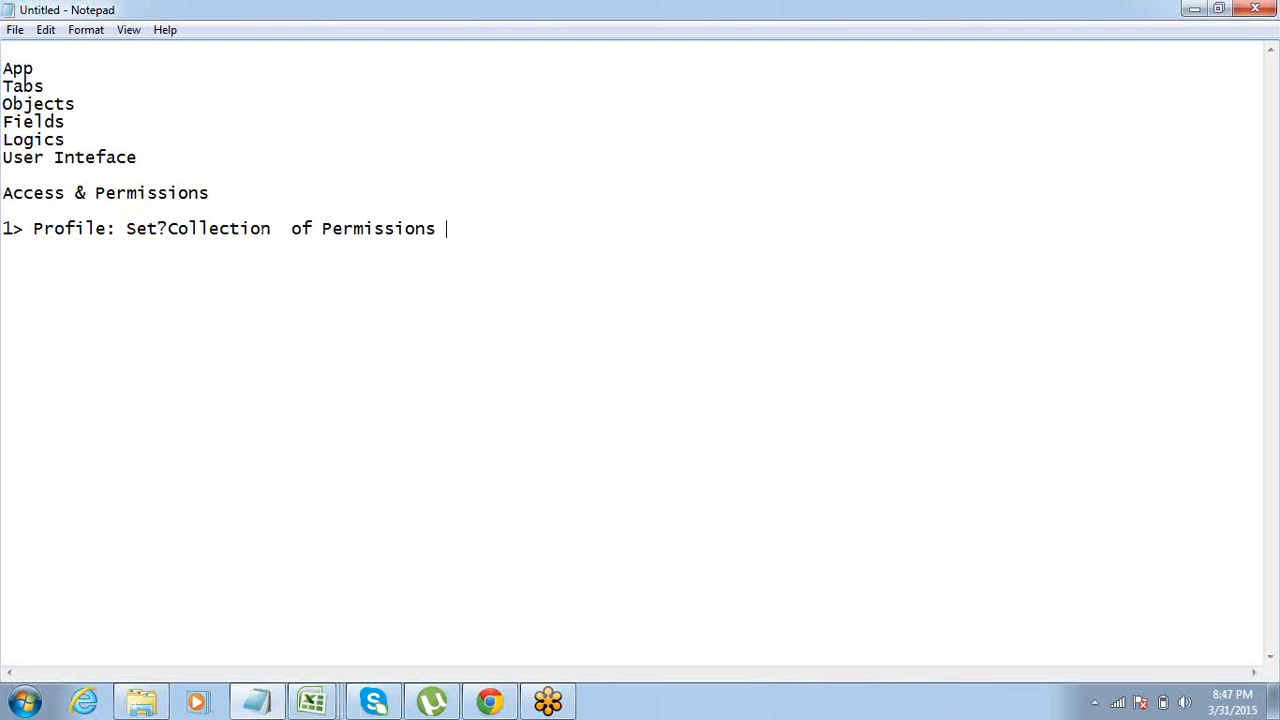
left_click_drag(158, 229, 168, 229)
type("?")
key("Left")
key("Left")
key("Left")
key("Left")
key("Left")
key("Left")
key("Left")
key("Left")
key("Left")
key("Left")
key("Left")
key("Left")
key("Left")
key("Left")
key("Left")
key("Left")
key("Left")
key("Left")
key("Left")
key("Left")
key("shift+Left")
type("/")
Add the indented lines "Apps visible" and "Tabs visible" under the Profile item.
type("Apps")
type(" visibl")
type("e")
key("Tab")
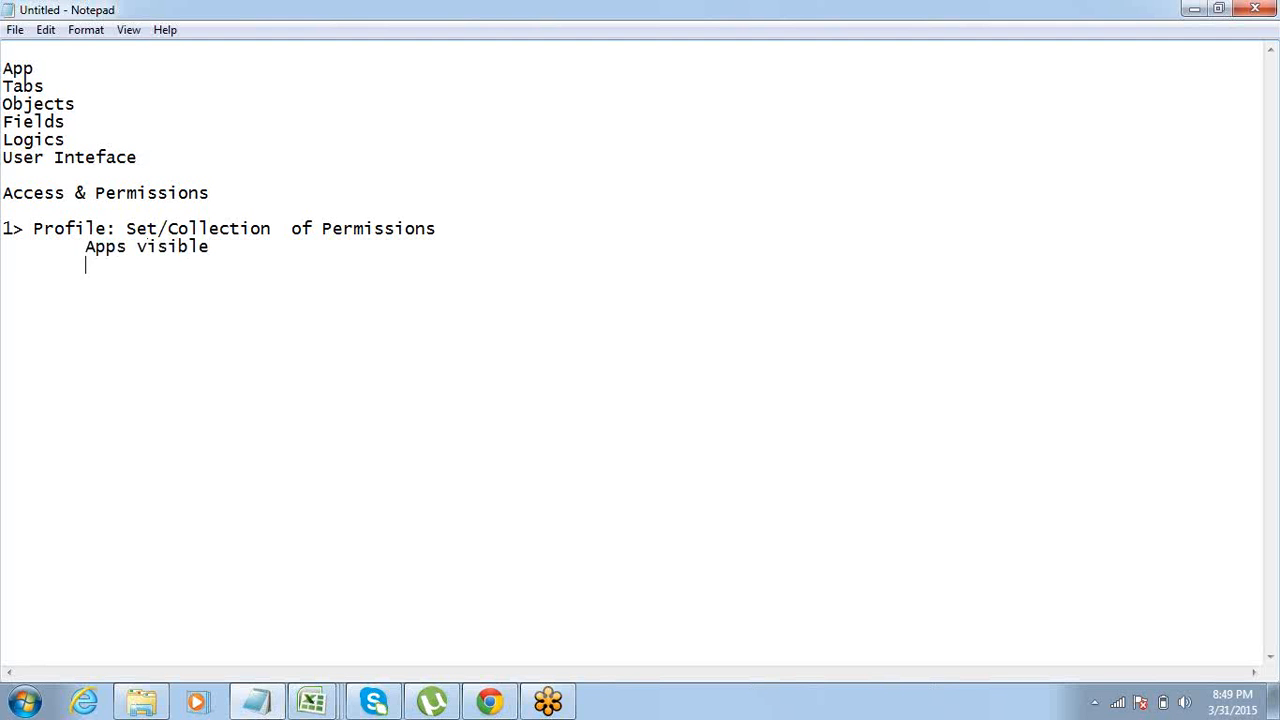
type("Tabs visible")
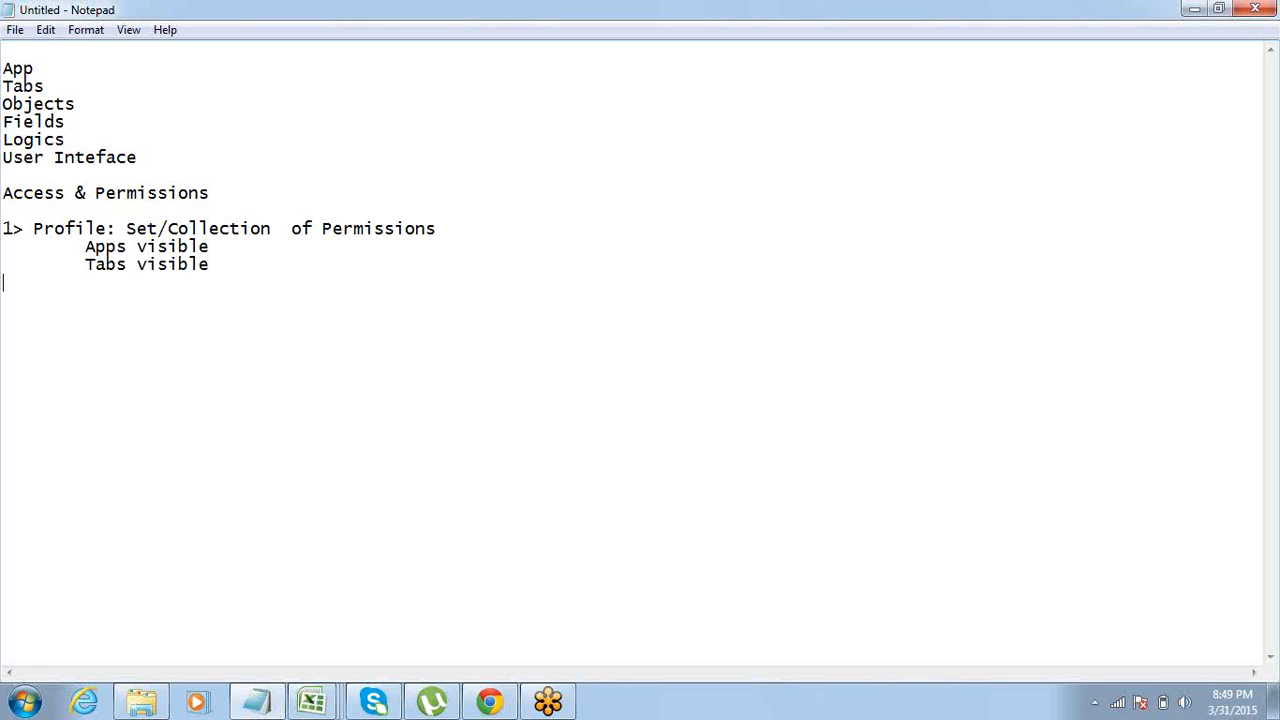
key("Tab")
Highlight the "Apps visible" and "Tabs visible" lines in turn to review them.
left_click_drag(85, 247, 209, 247)
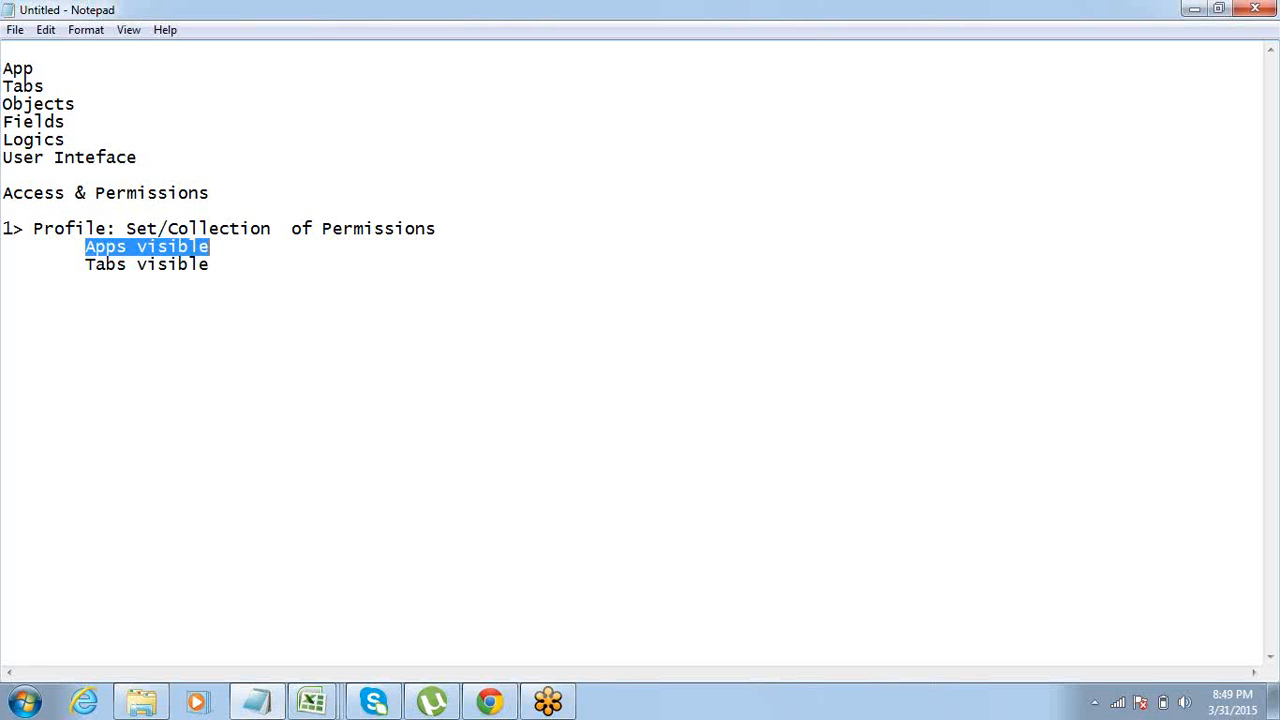
left_click(210, 265)
key("Down")
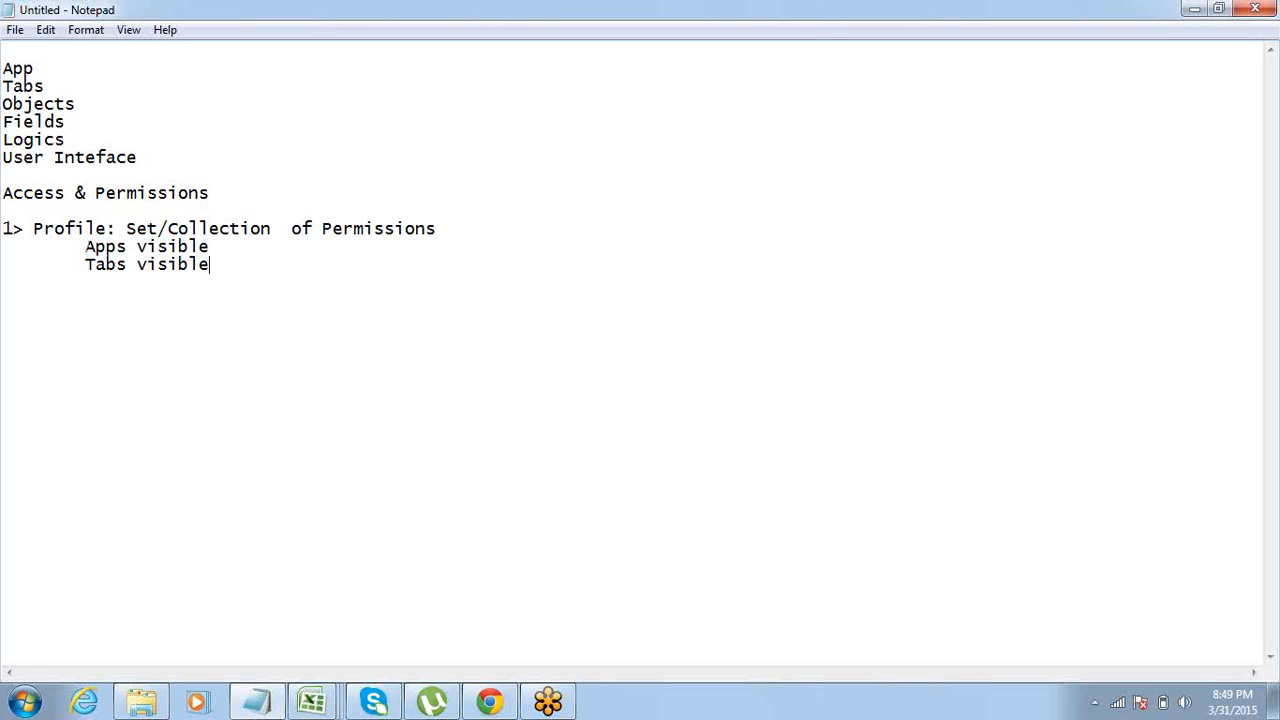
key("shift+Left")
key("shift+Left")
key("Up")
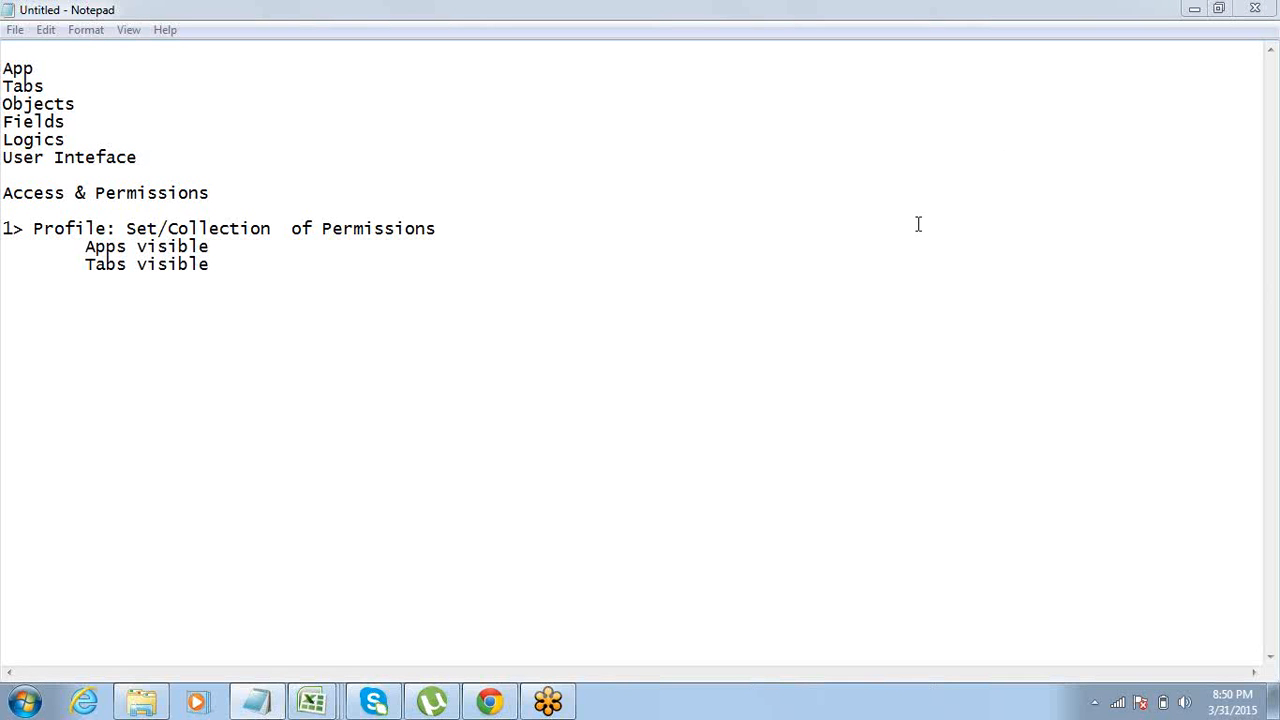
left_click(219, 248)
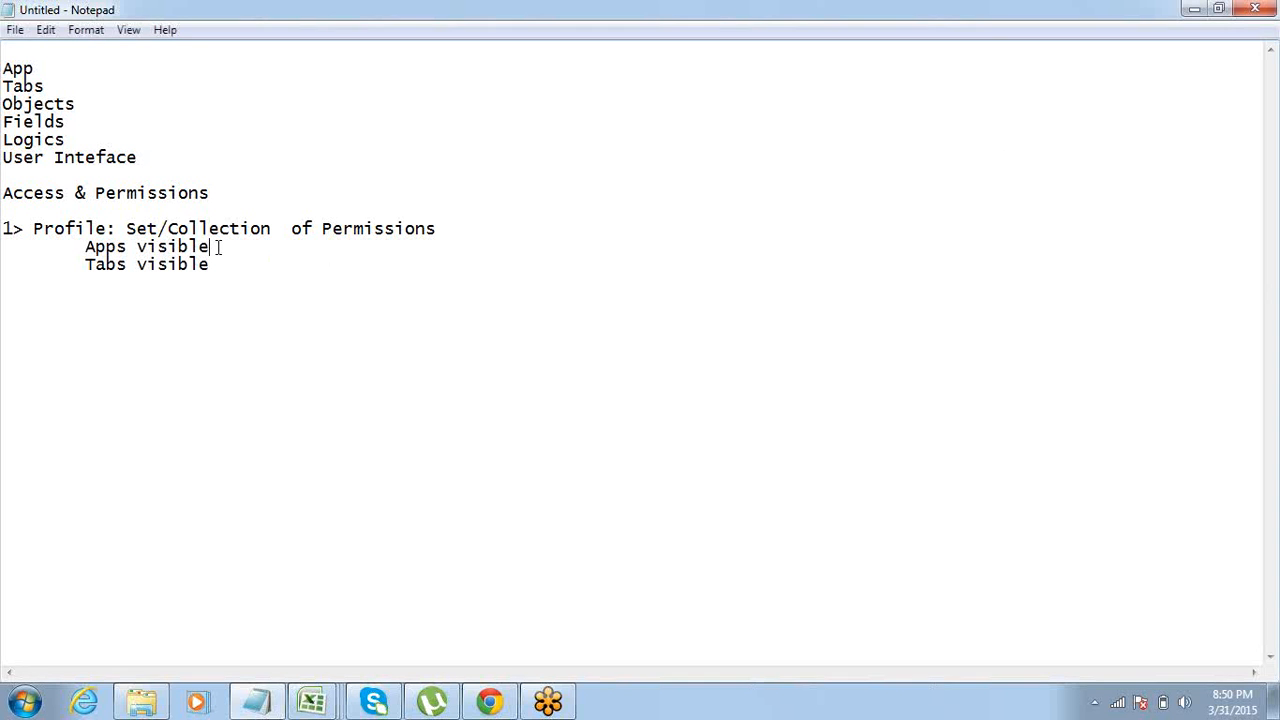
left_click_drag(86, 248, 209, 248)
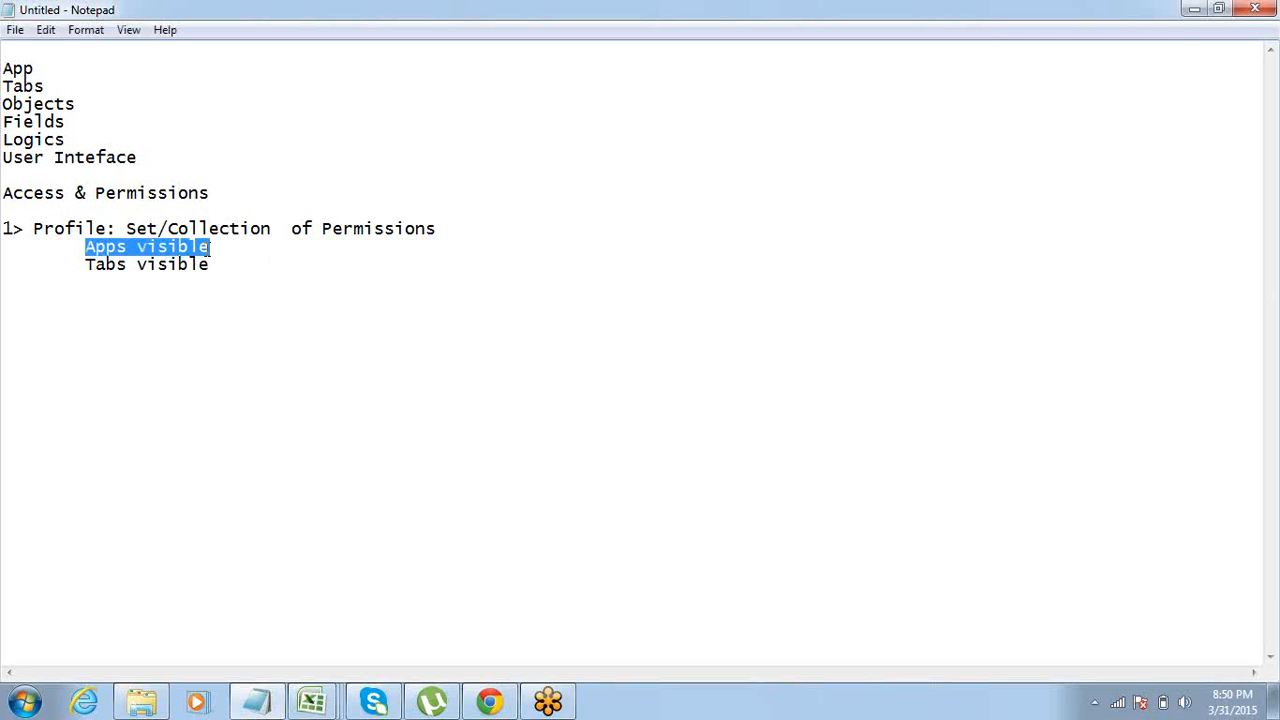
left_click_drag(224, 266, 88, 268)
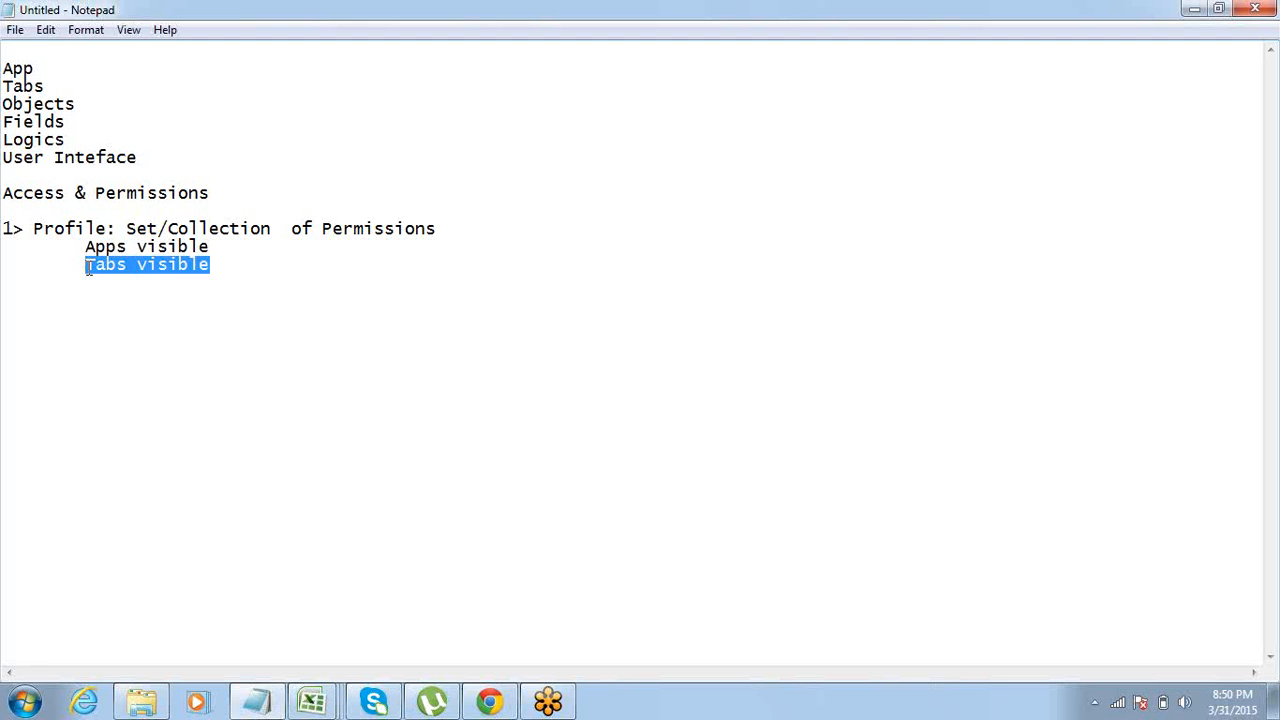
Add the indented line "Objects - View / Edit / Delete / Create" below "Tabs visible".
key("End")
key("Return")
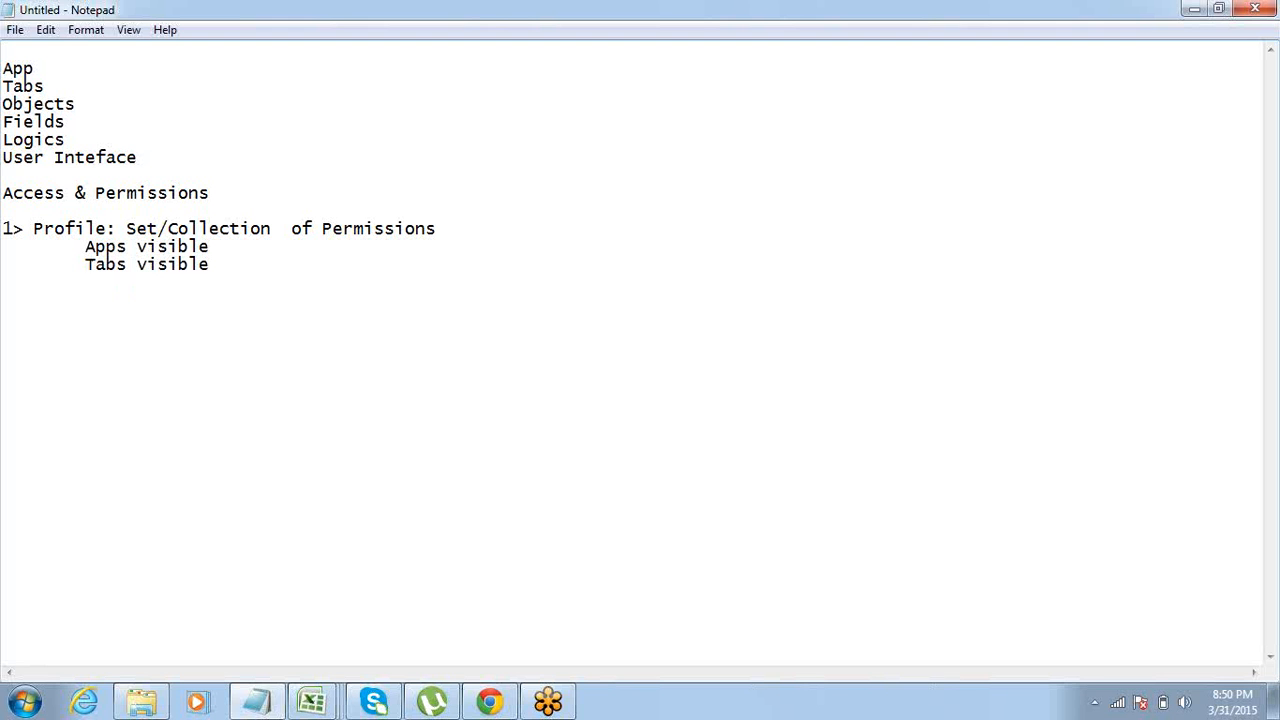
type("Objects -")
type("View / Edit .")
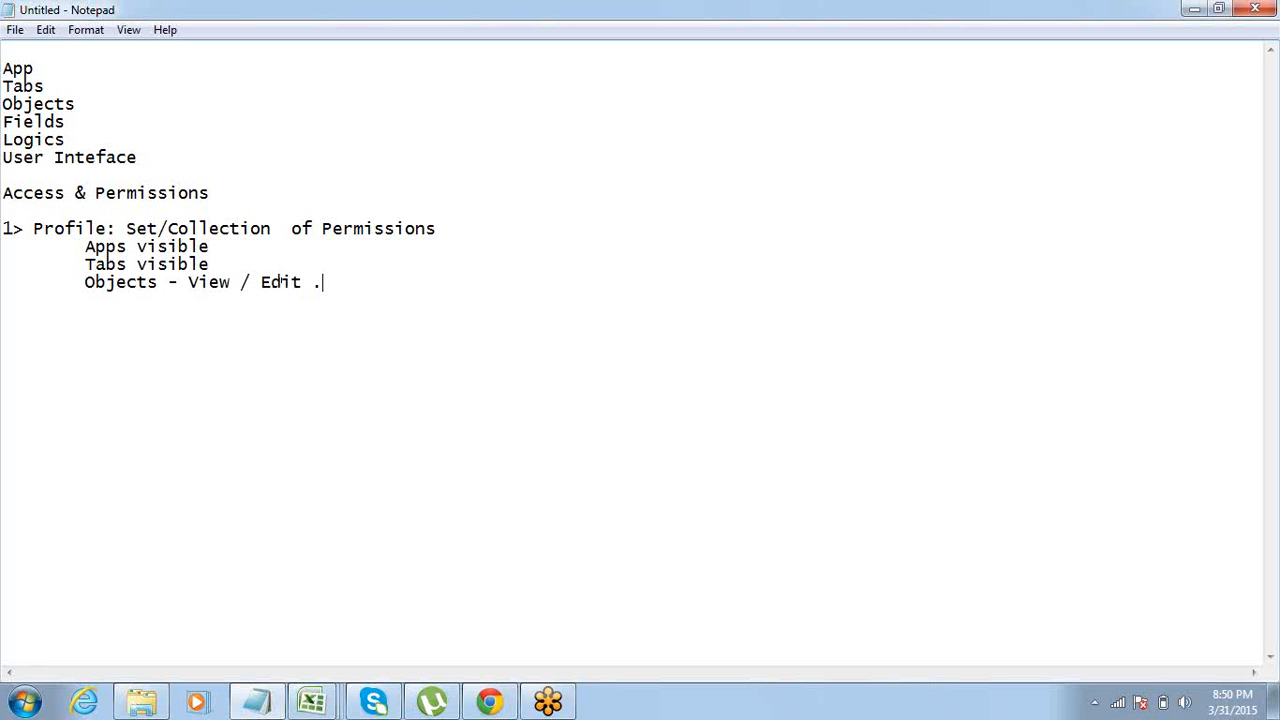
key("BackSpace")
type("/ Delete / Create")
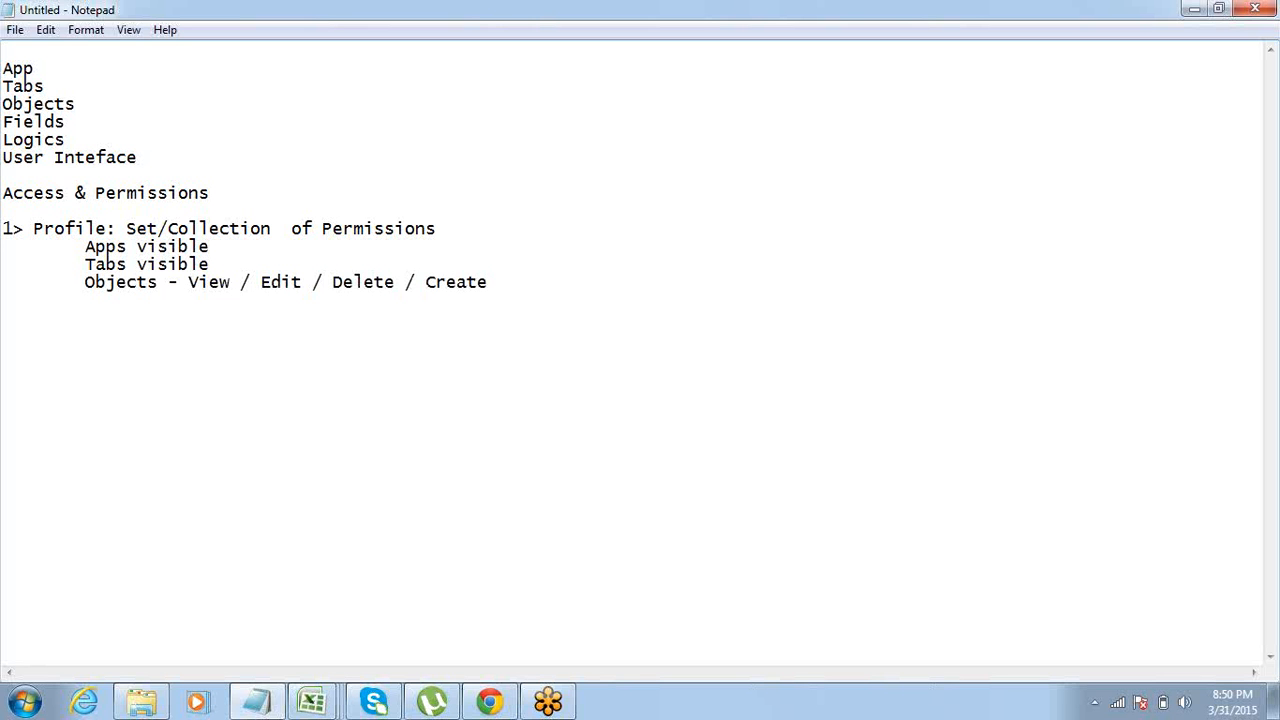
Highlight the permission list in the Objects line backwards from "Create" to review it.
key("ctrl+shift+Left")
key("ctrl+shift+Left")
key("ctrl+shift+Left")
key("ctrl+shift+Left")
key("ctrl+shift+Left")
key("ctrl+shift+Left")
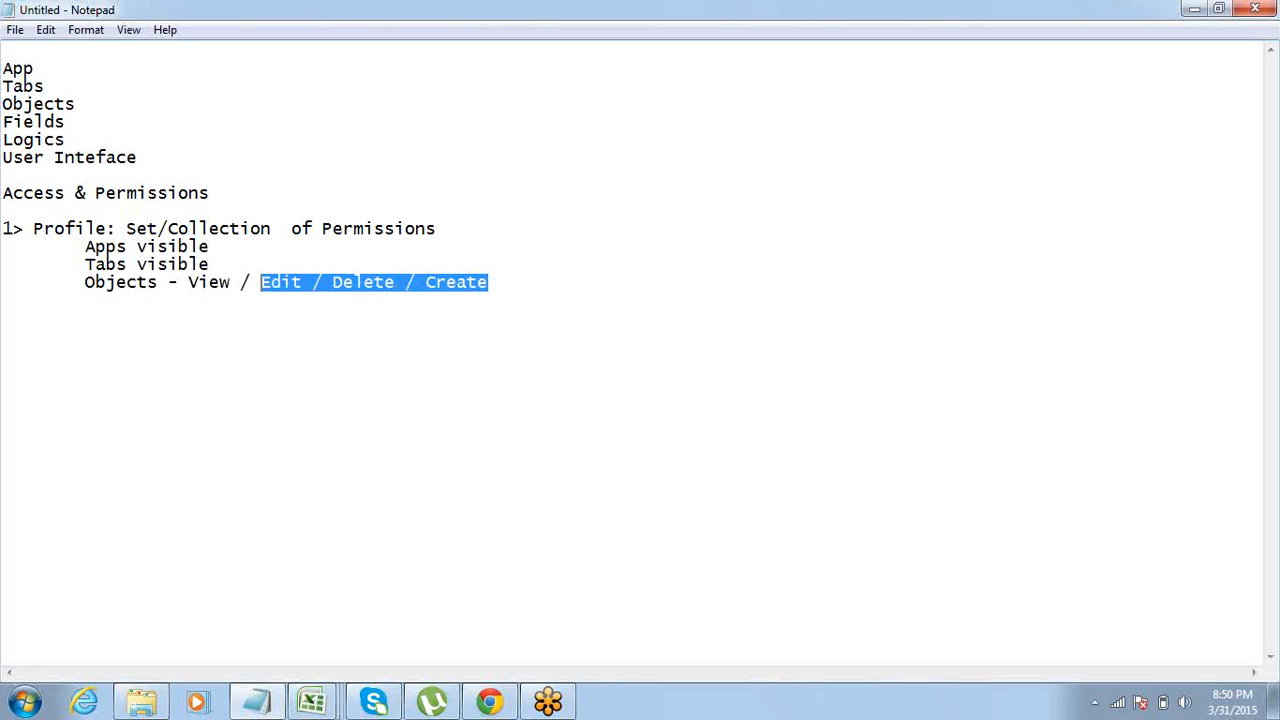
key("ctrl+shift+Left")
key("End")
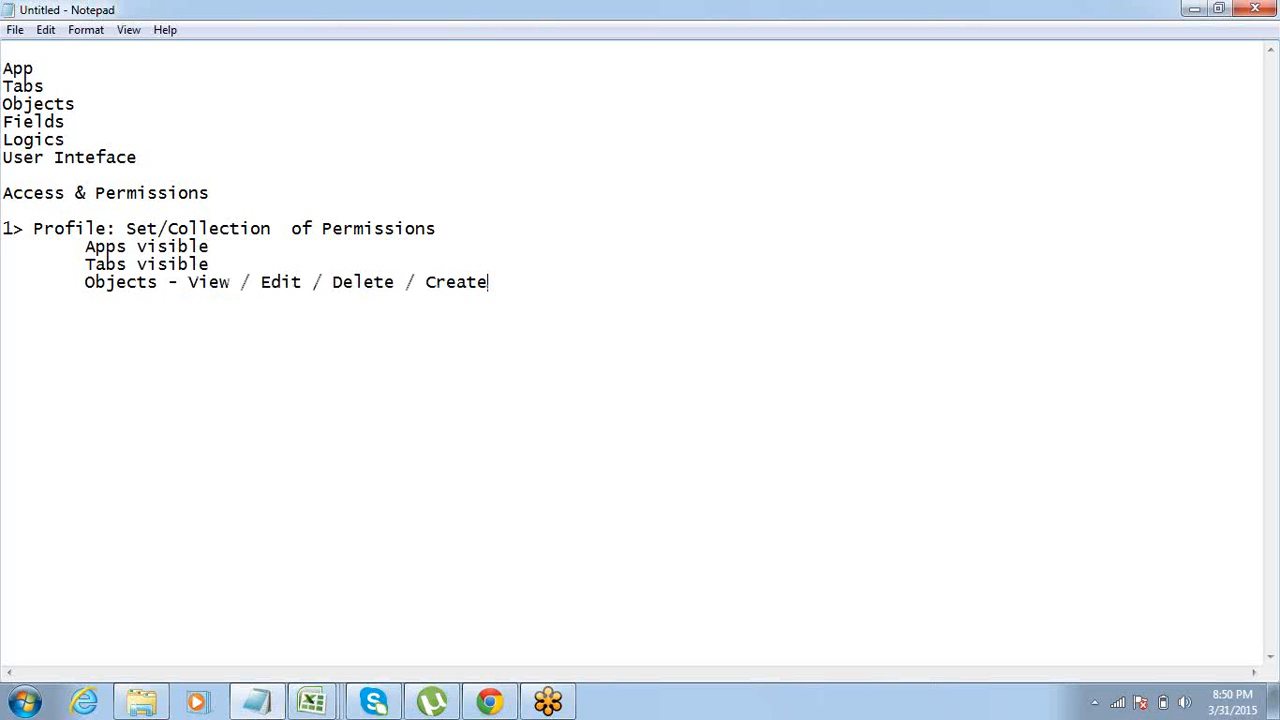
key("ctrl+shift+Left")
key("ctrl+shift+Left")
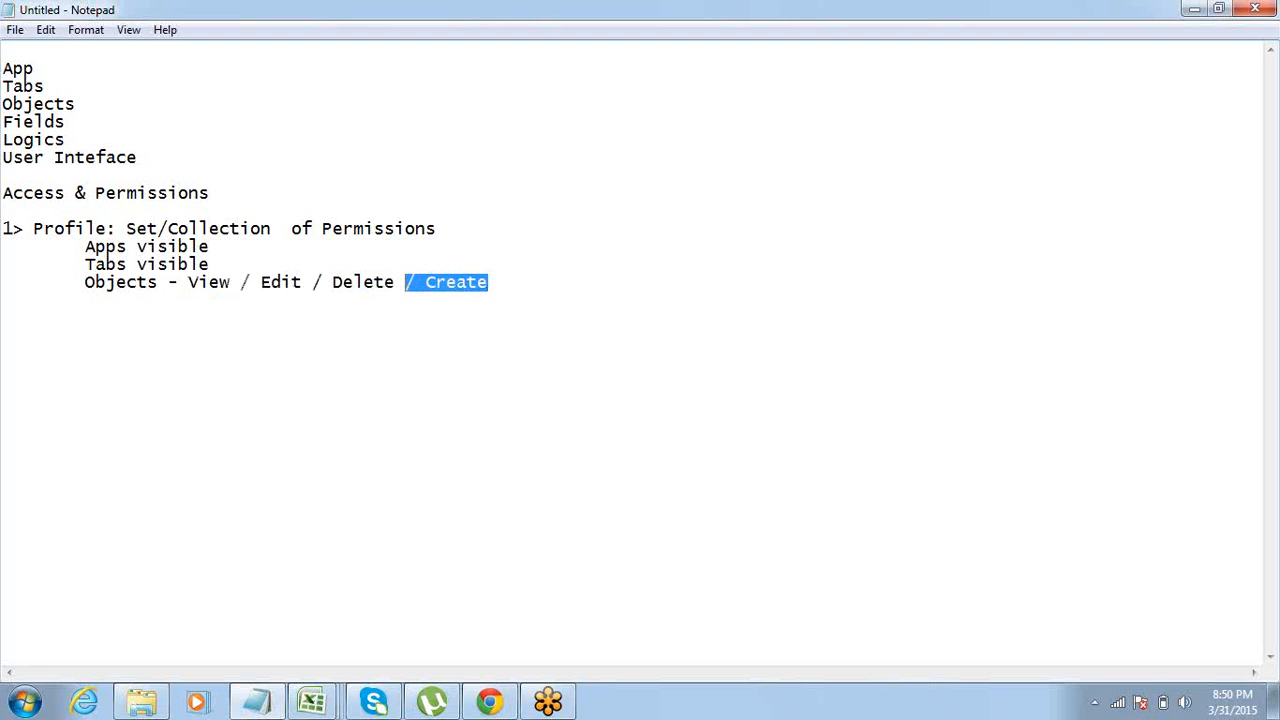
key("Up")
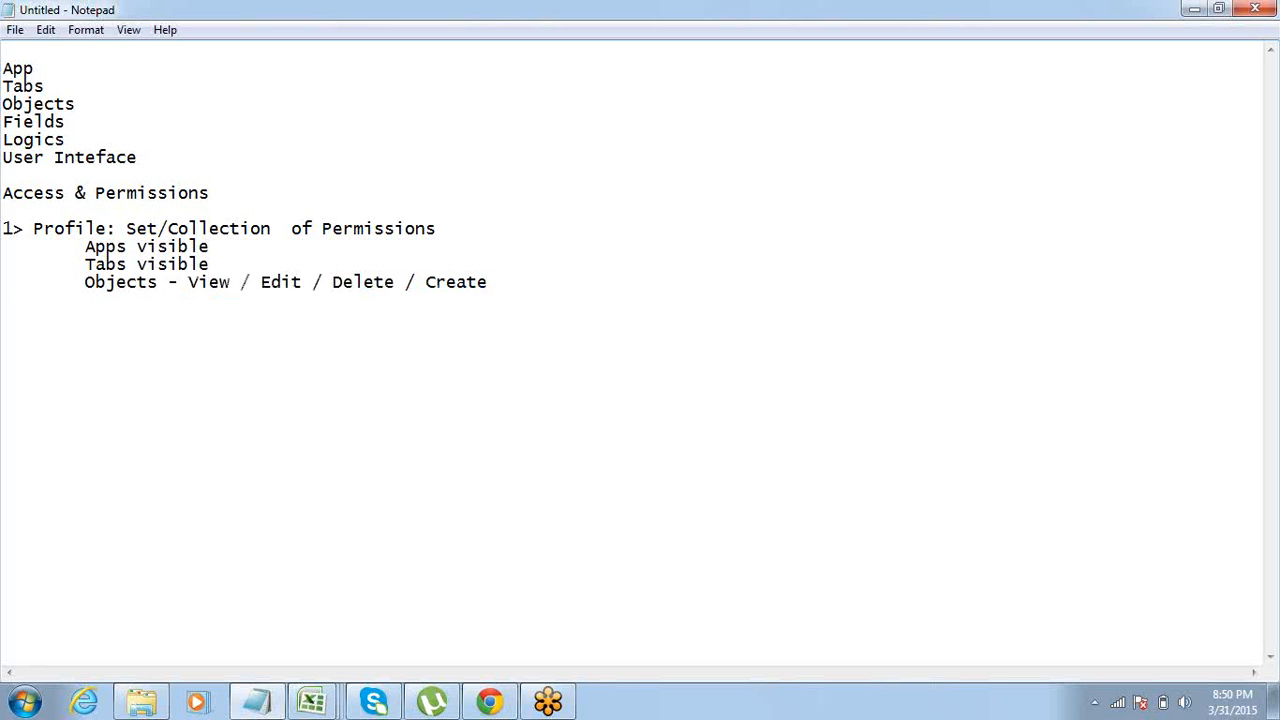
Highlight View, Edit, Delete and Create one at a time in the Objects line.
key("ctrl+shift+Right")
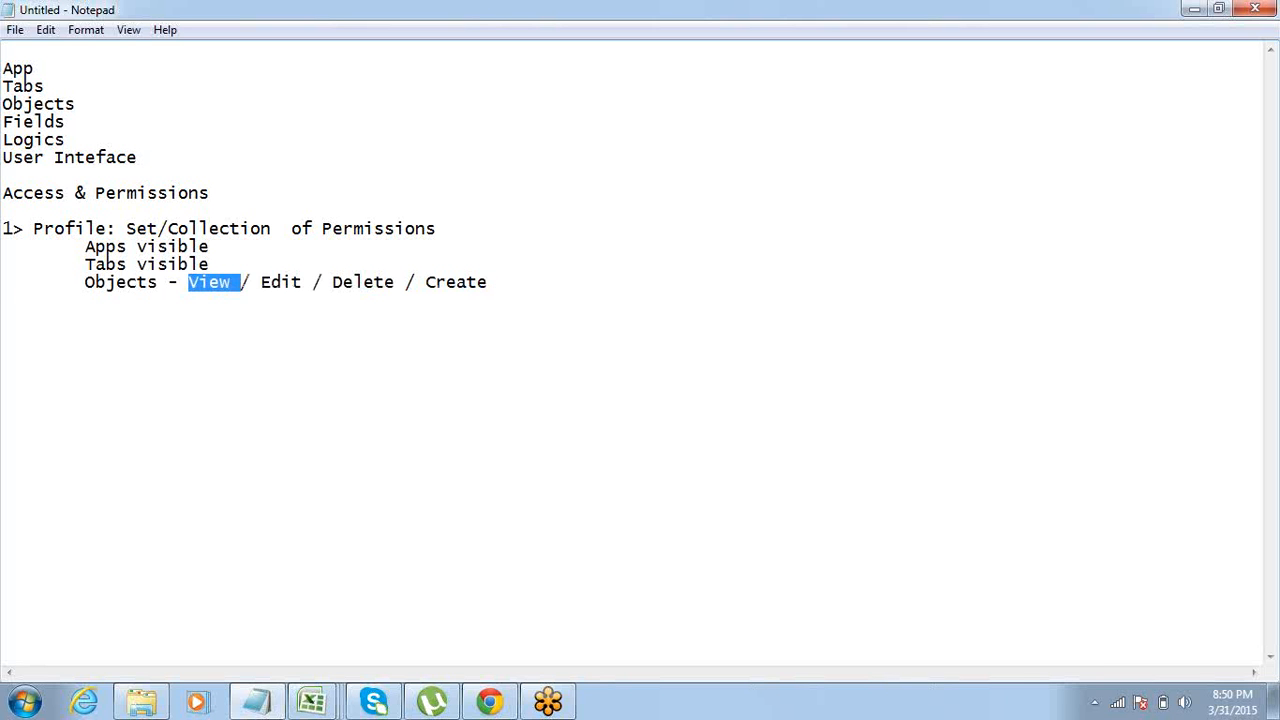
key("shift+Left")
key("ctrl+Right")
key("ctrl+Right")
key("ctrl+shift+Right")
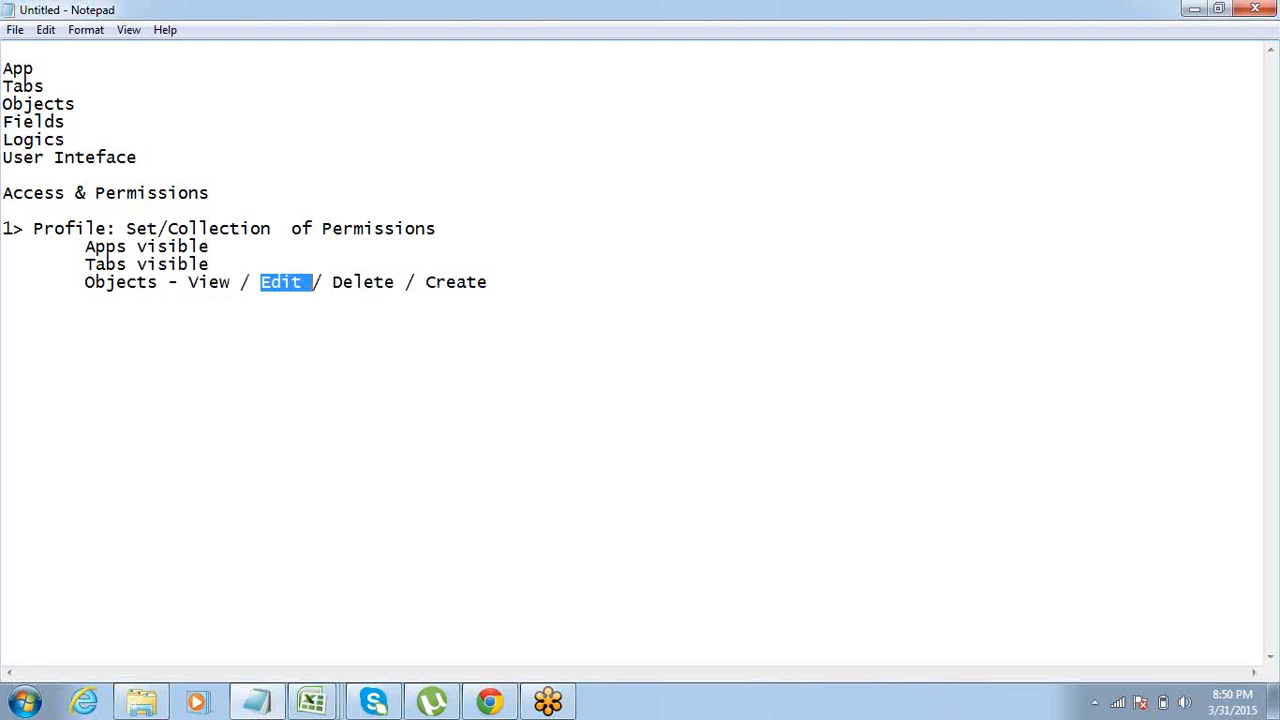
key("shift+Left")
key("ctrl+Right")
key("ctrl+Right")
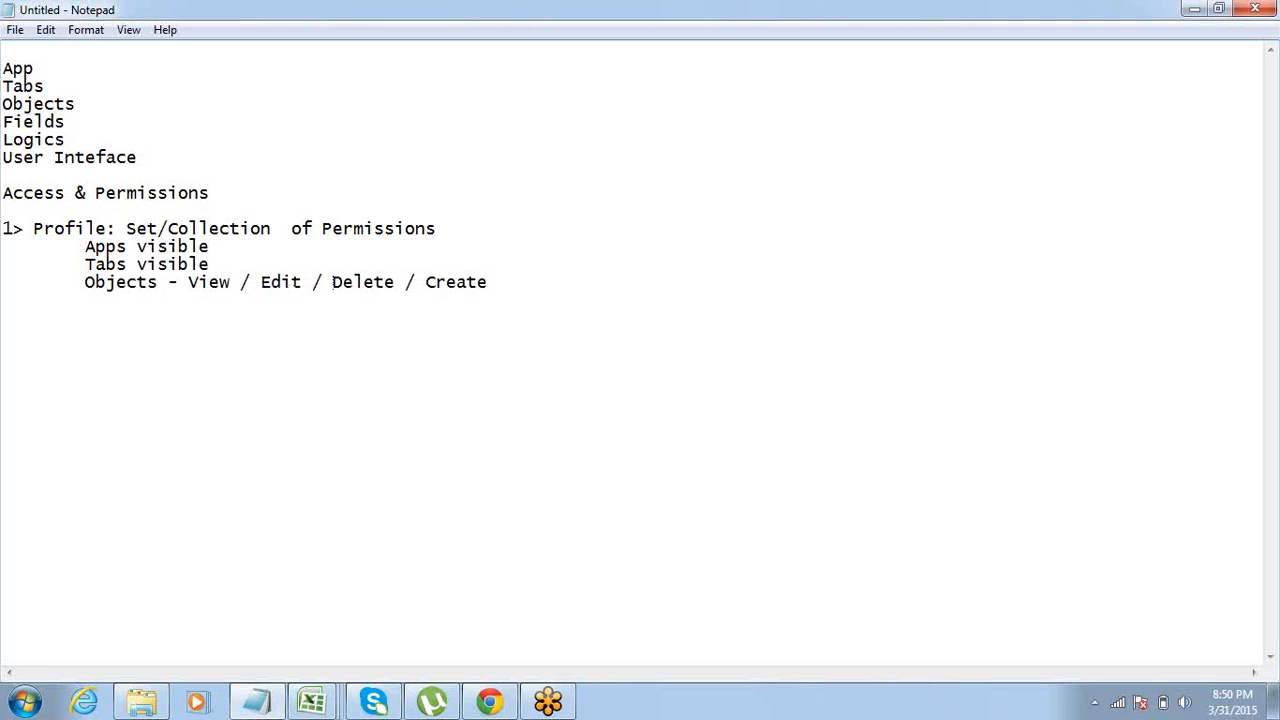
key("ctrl+shift+Right")
key("shift+Left")
key("ctrl+Right")
key("ctrl+Right")
key("ctrl+shift+Right")
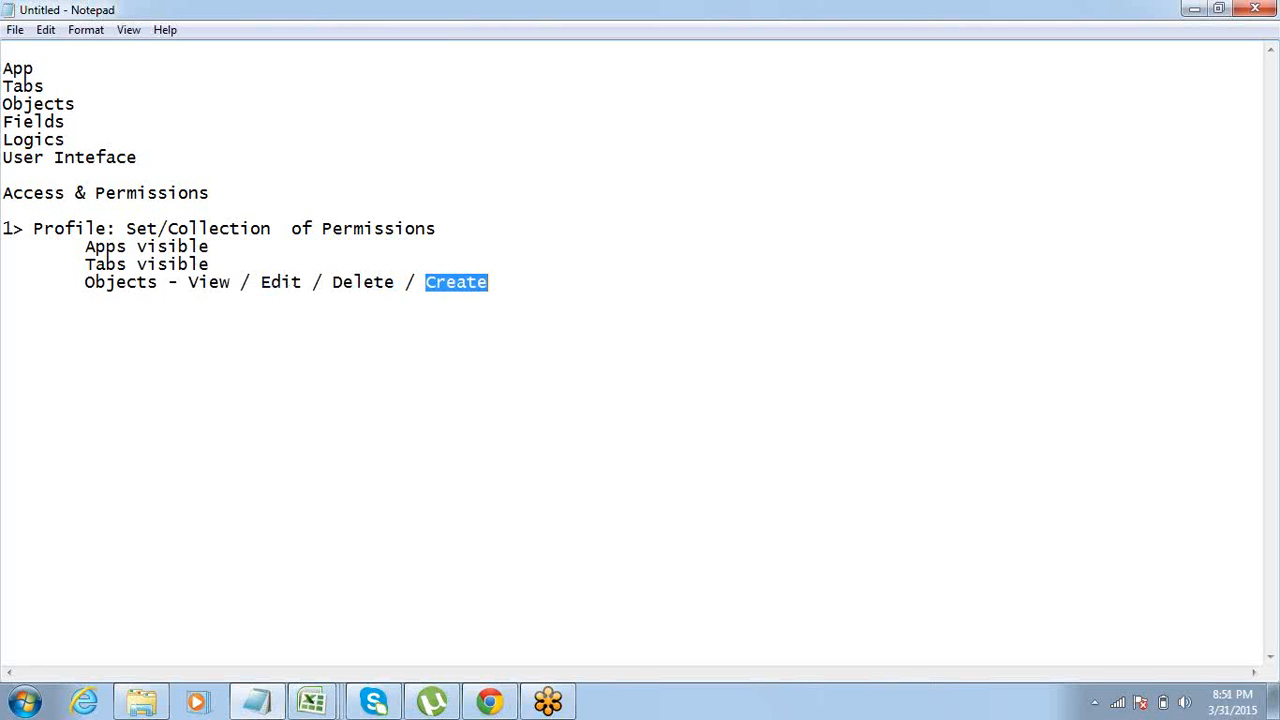
key("End")
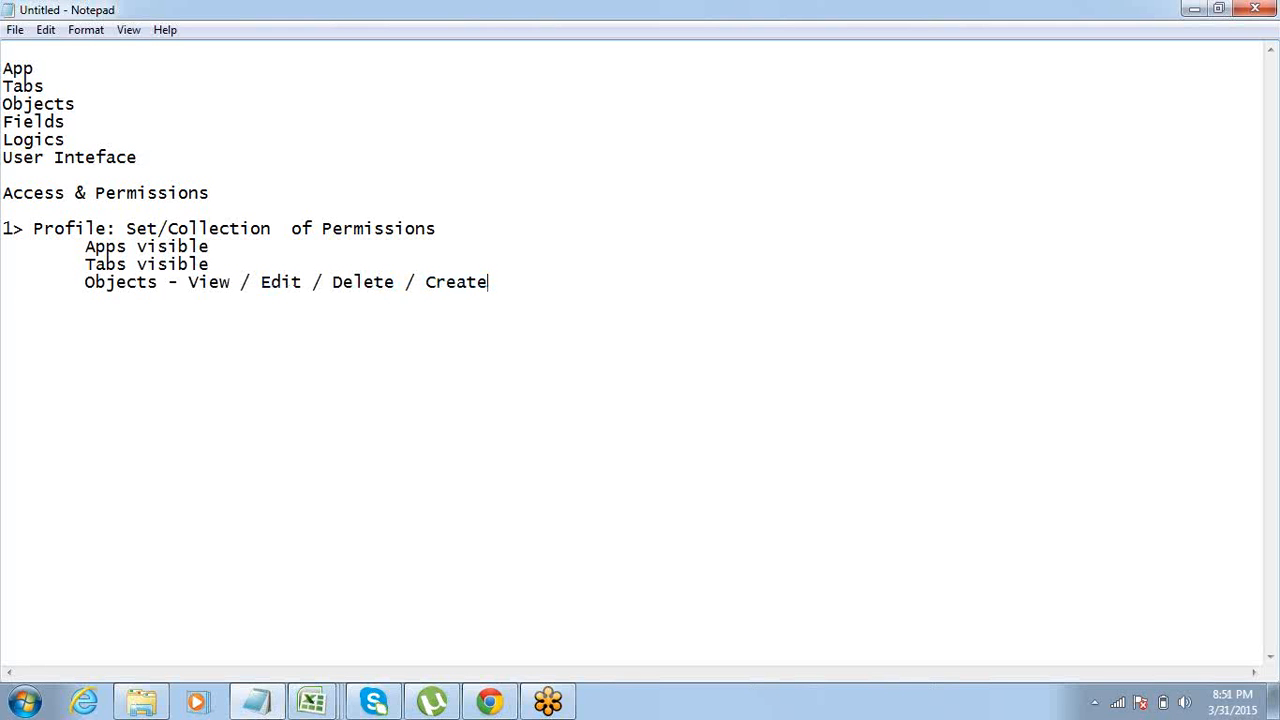
Review the Apps, Tabs and Objects lines under the Profile item by highlighting each whole line.
key("Up")
key("shift+Down")
key("shift+Down")
key("Up")
key("shift+Down")
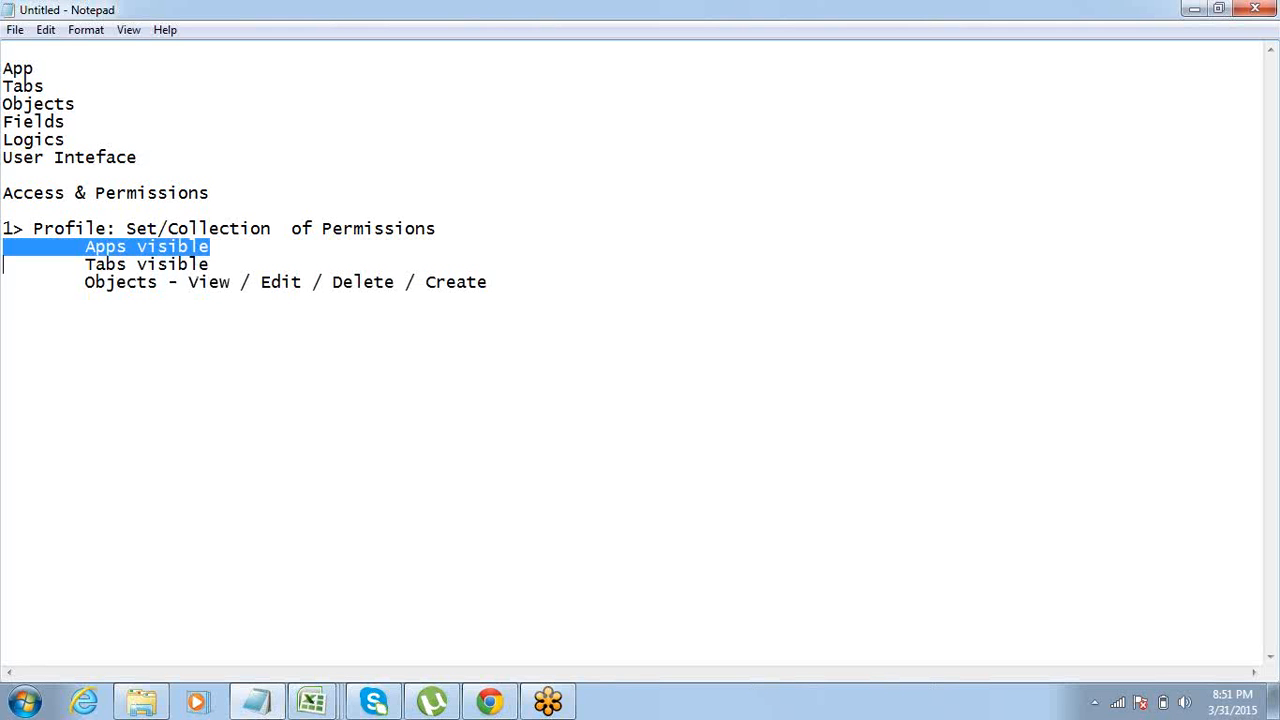
key("Down")
key("Down")
key("Down")
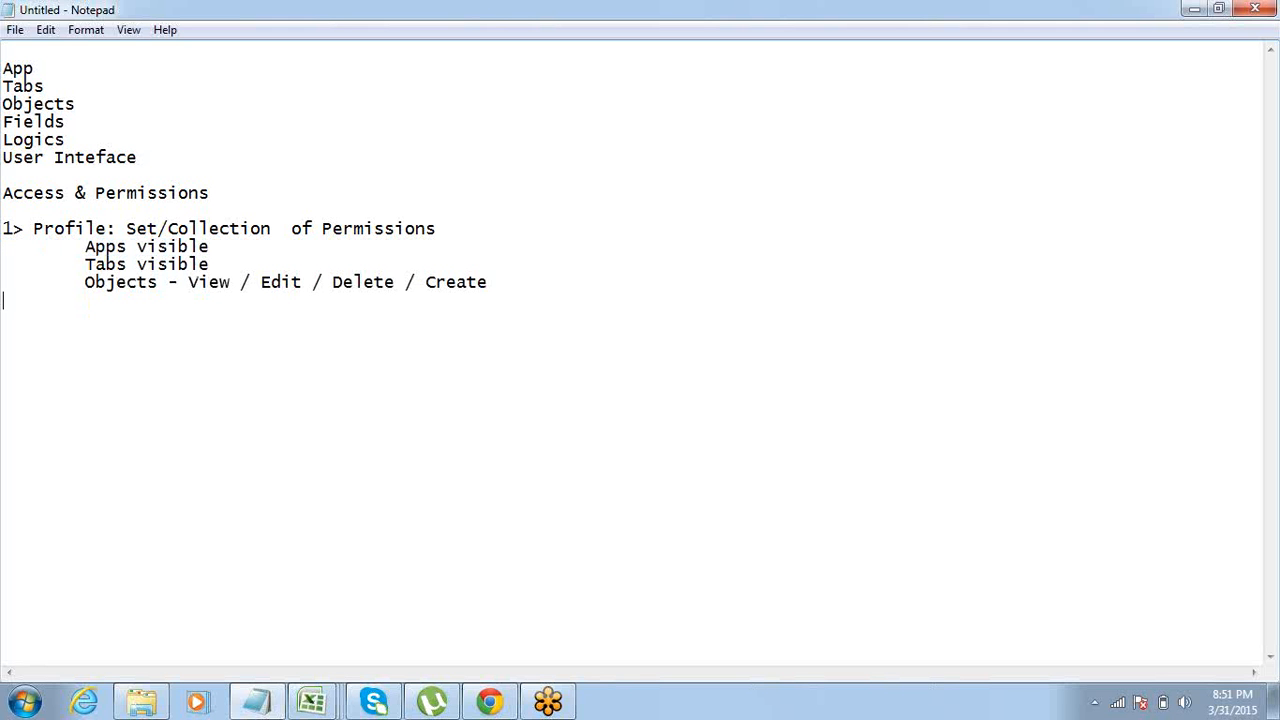
key("Up")
key("Up")
key("Up")
key("shift+Down")
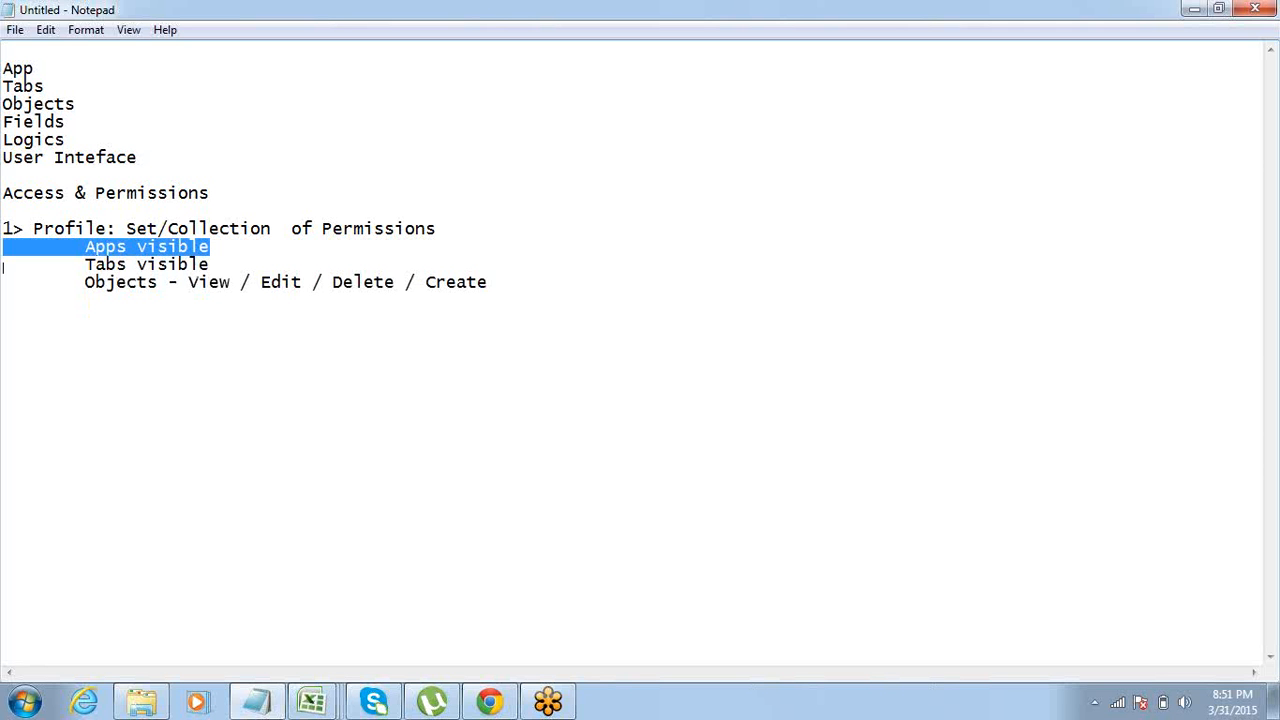
key("Down")
key("Up")
key("shift+Down")
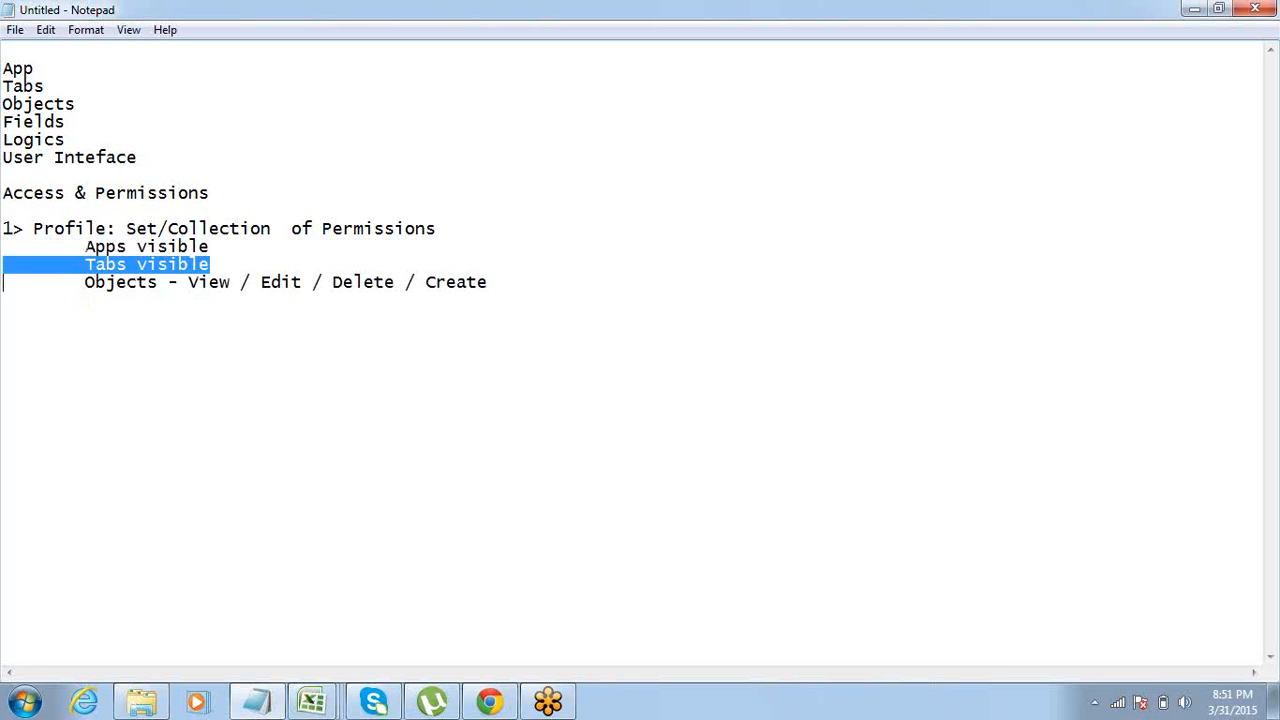
key("Down")
key("shift+Up")
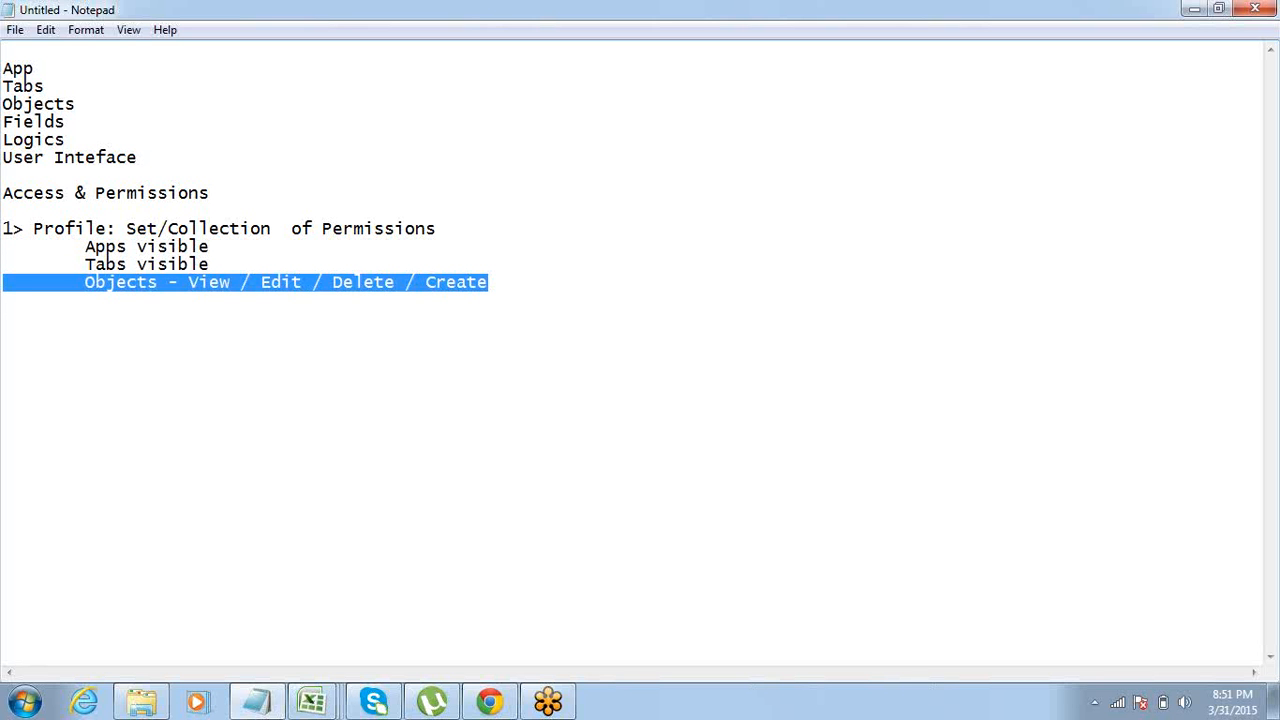
Add the indented line "Field Permissions" below the Objects line.
key("Right")
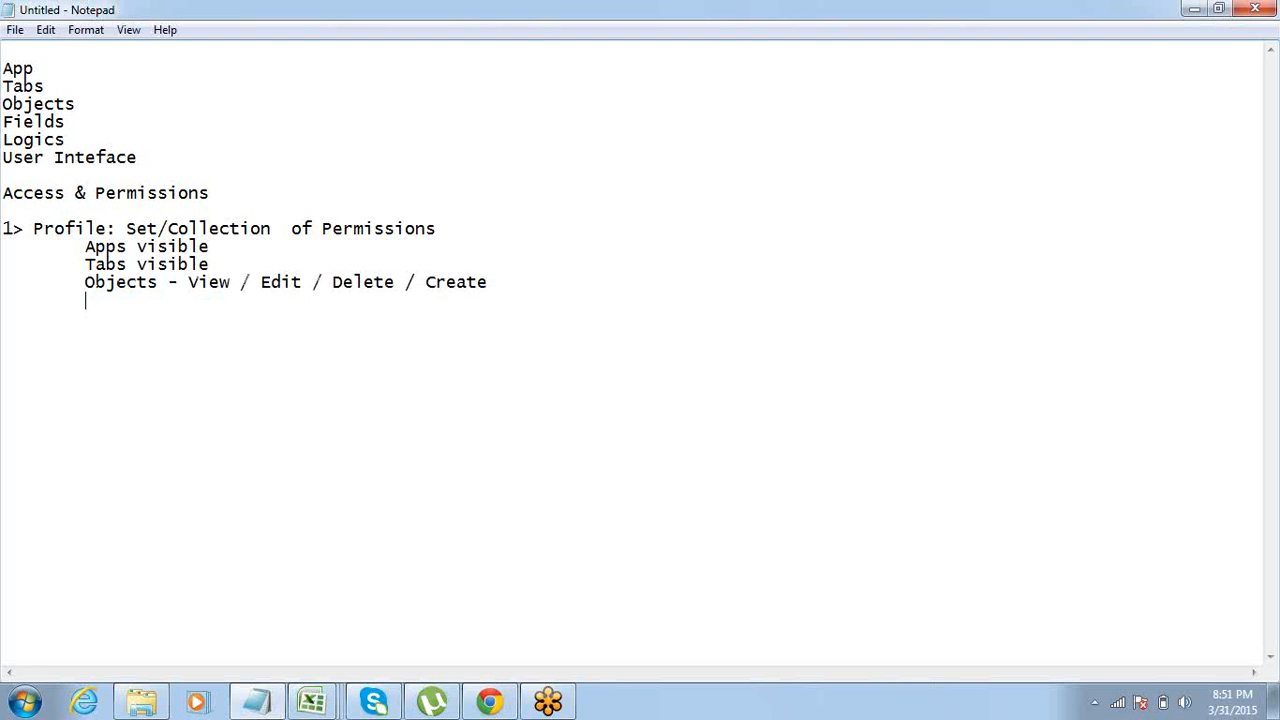
type("Field Permissions")
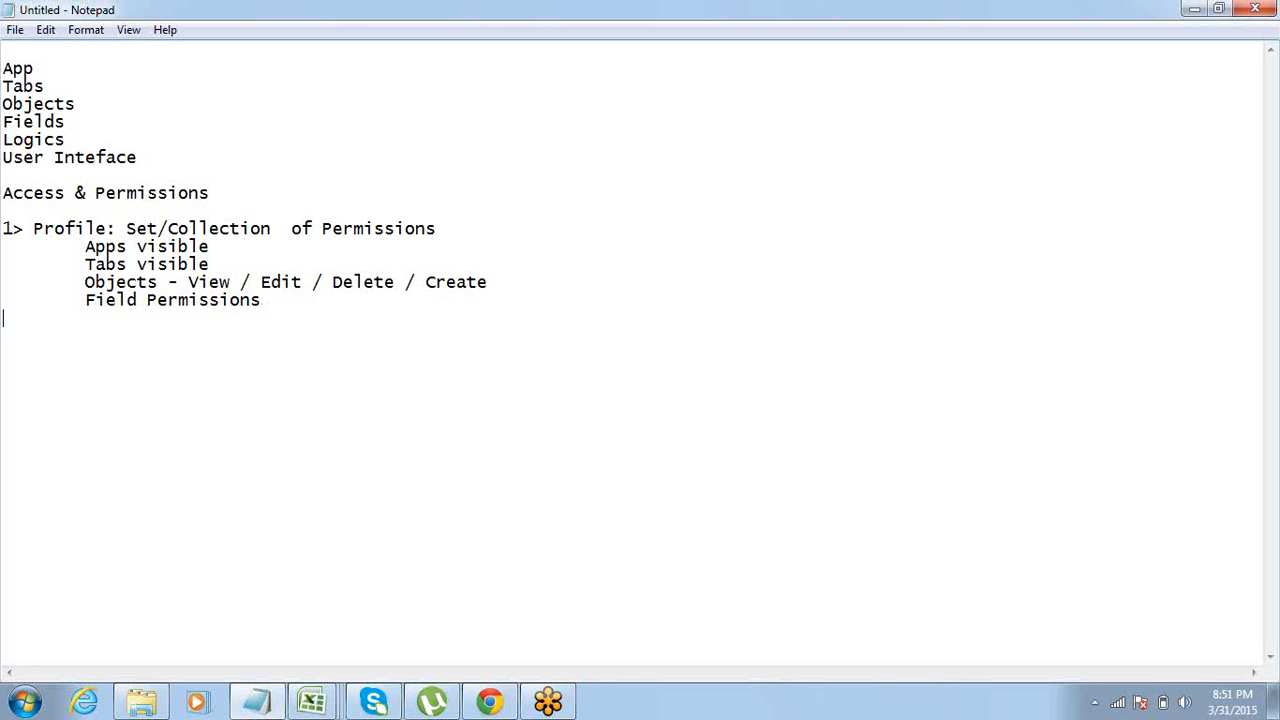
Add the indented line "Login Time -" below the Field Permissions line.
key("Tab")
key("Up")
key("Down")
type("Login Time -")
left_click_drag(189, 318, 85, 318)
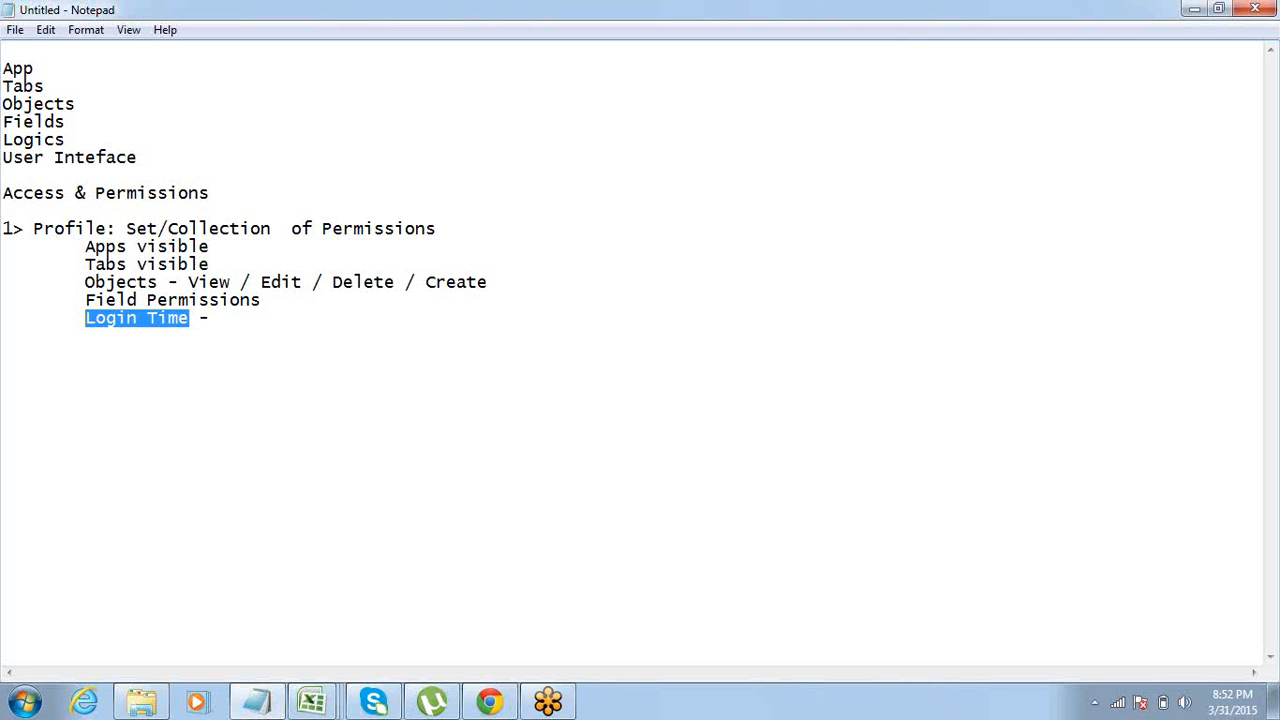
left_click(220, 318)
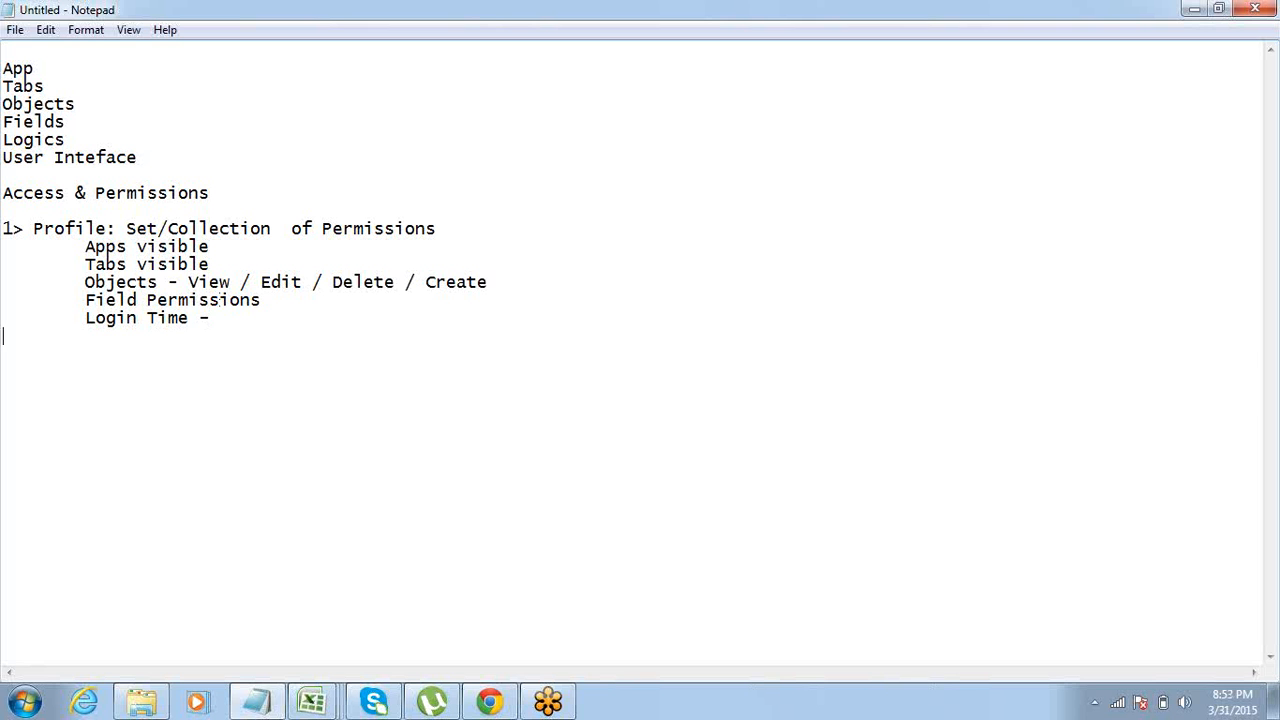
Add the indented lines "Admin Permissions -" and "User Permissions -" below the Login Time line.
key("Tab")
type("Admin Permissions")
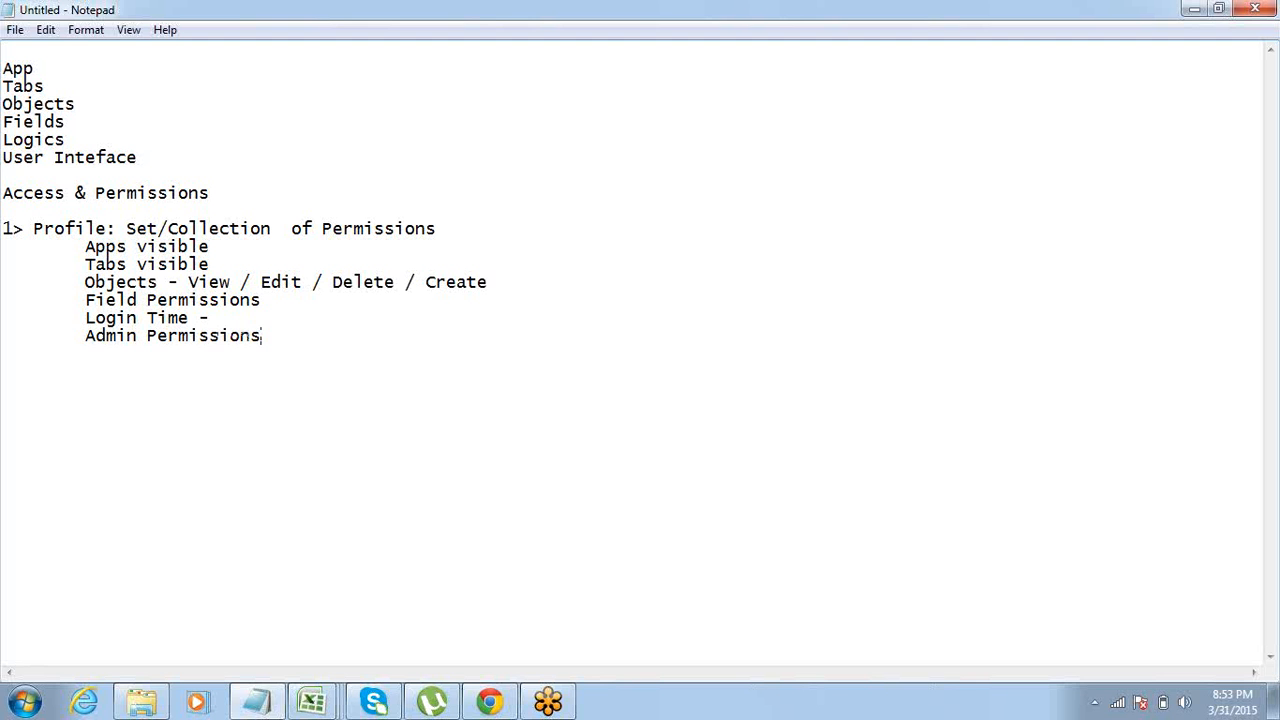
key("Return")
key("Tab")
type("User Permissions")
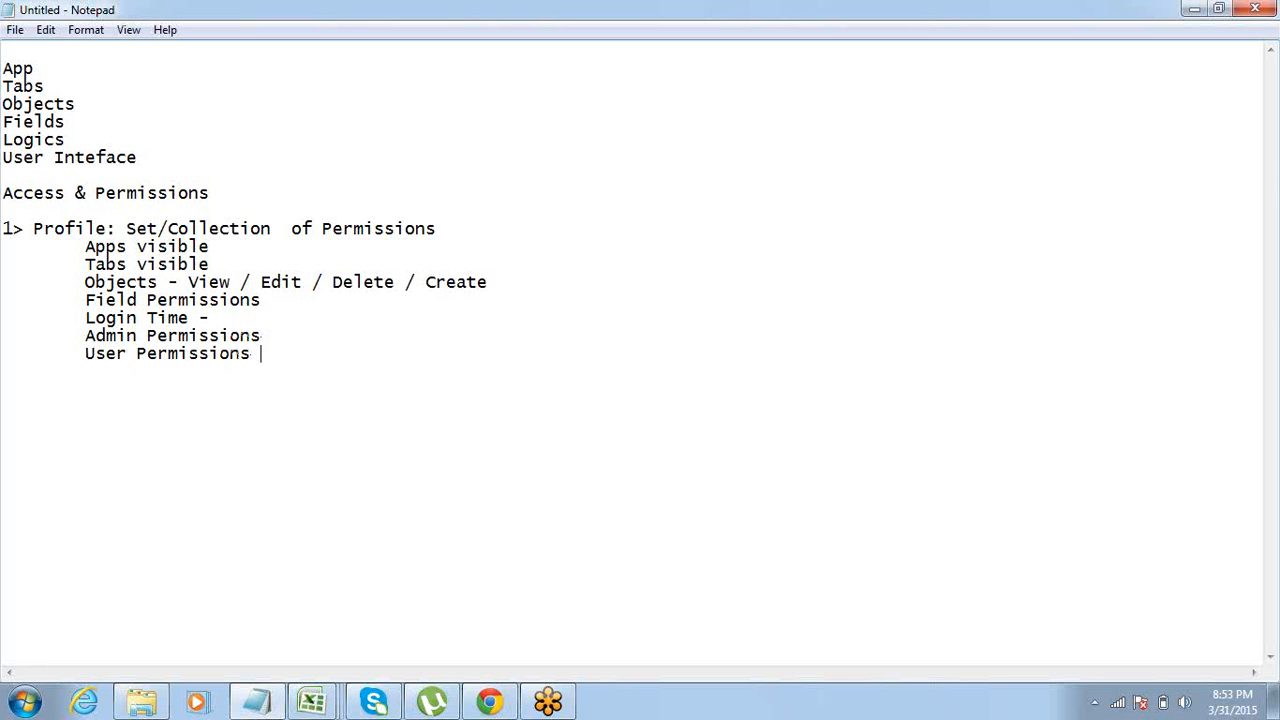
type(" -")
type(" -")
key("Right")
key("Right")
key("Up")
key("Up")
key("Up")
key("Up")
key("Up")
key("Up")
key("Up")
key("Down")
key("Down")
Begin a new unindented line reading "Every user", one blank line below the User Permissions line.
left_click(350, 352)
key("Return")
key("Return")
type("Every user")
left_click(350, 352)
type("shou")
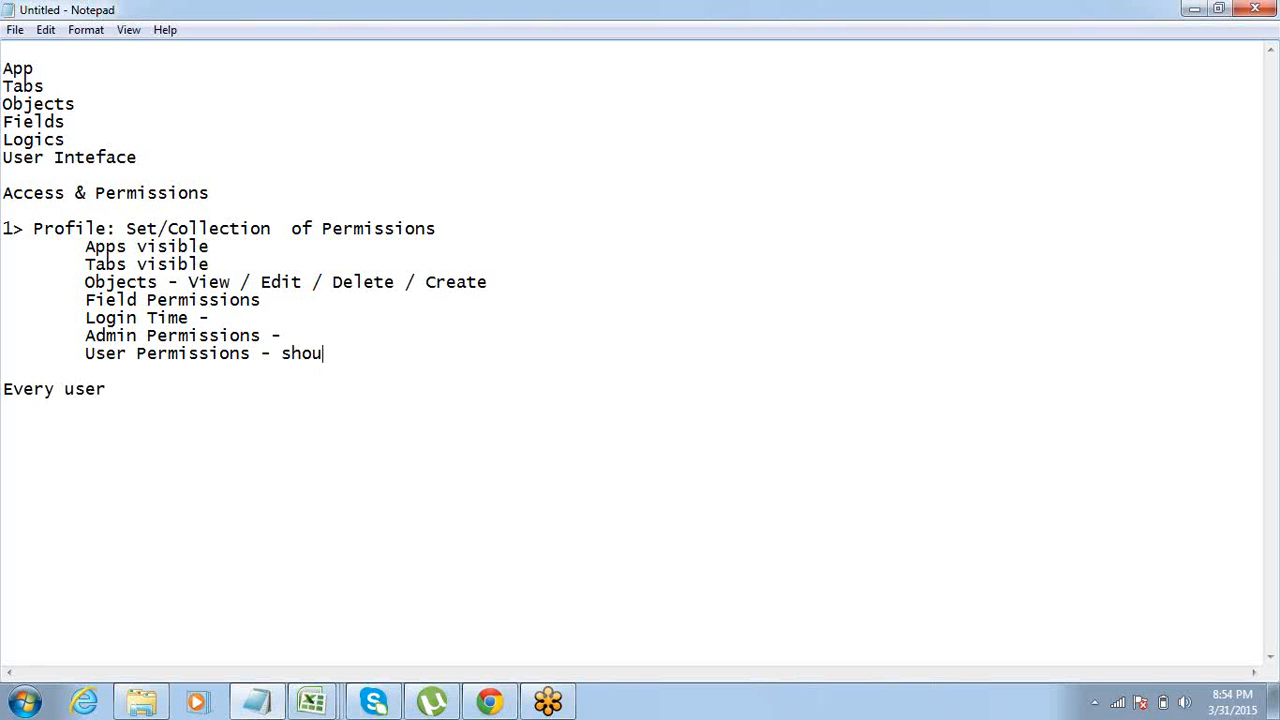
type("l d")
key("BackSpace")
key("BackSpace")
key("BackSpace")
key("BackSpace")
key("BackSpace")
key("BackSpace")
key("BackSpace")
Complete the "Every user" line so that it reads "Every user should have a profile".
left_click(123, 392)
type("should have a ")
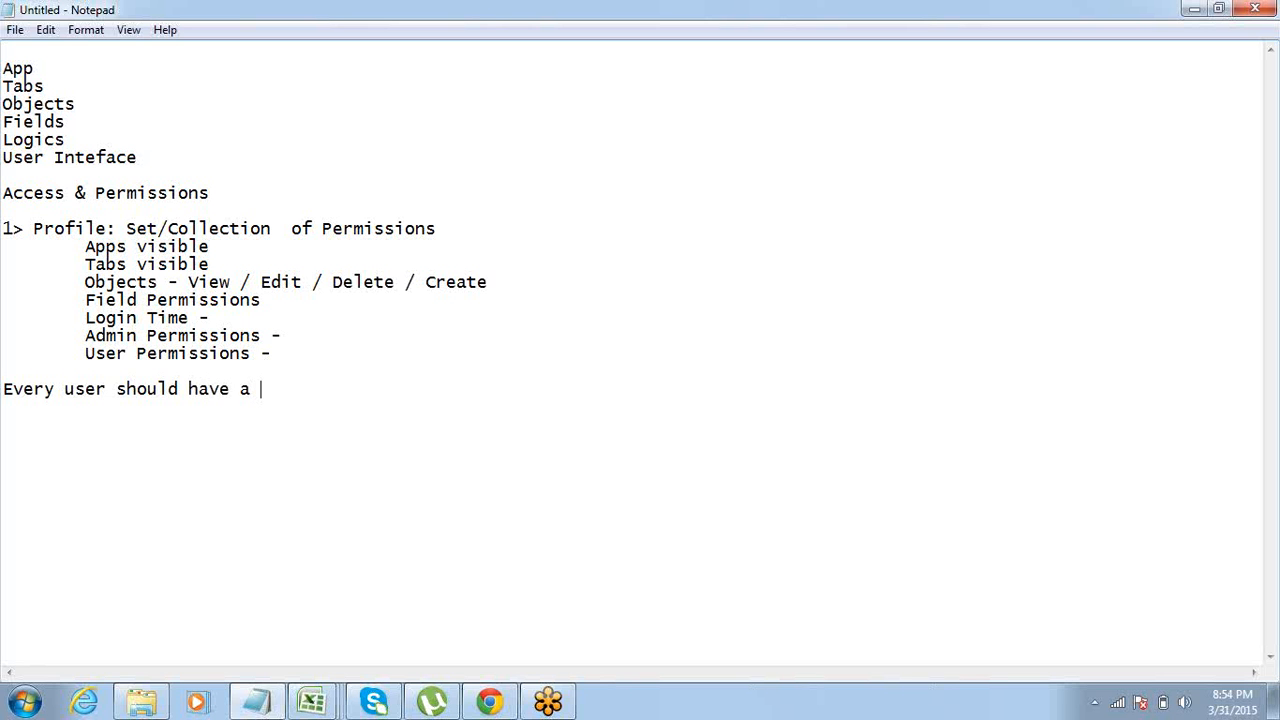
type("profile ")
Add the line "A user can have only one Profile" beneath that sentence and dismiss the Windows activation notification.
type("A user")
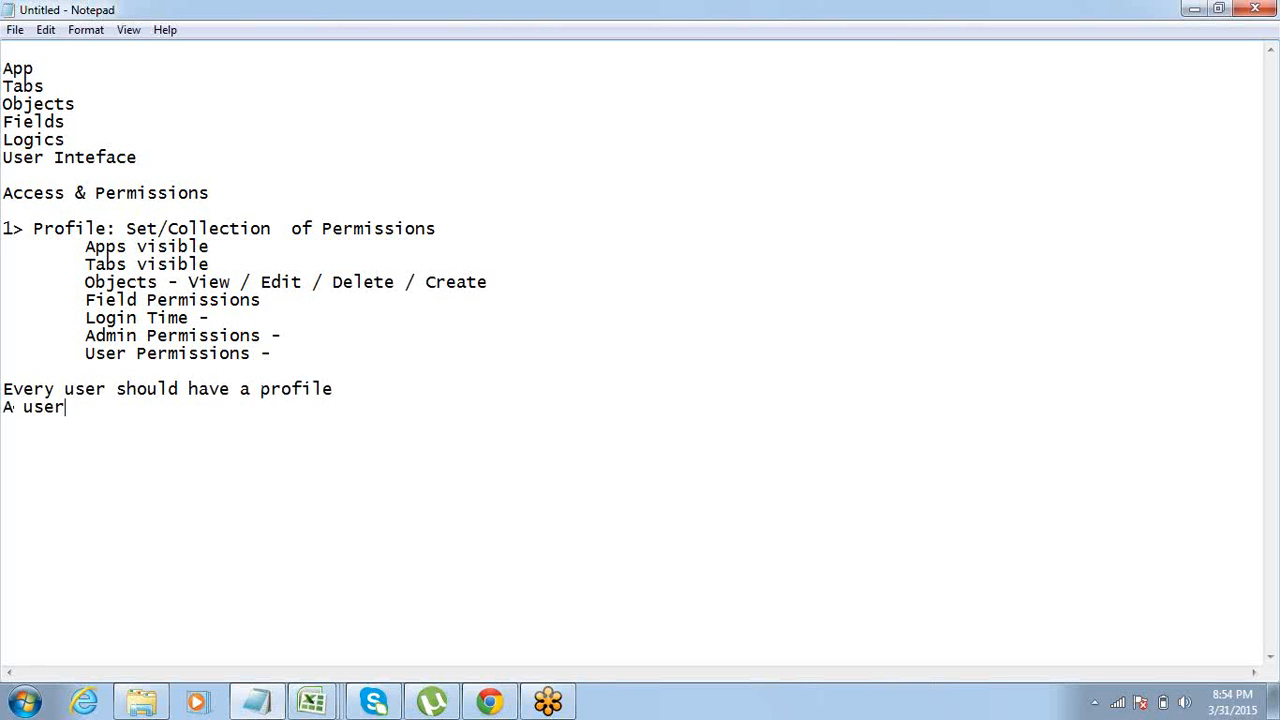
type(" can ha")
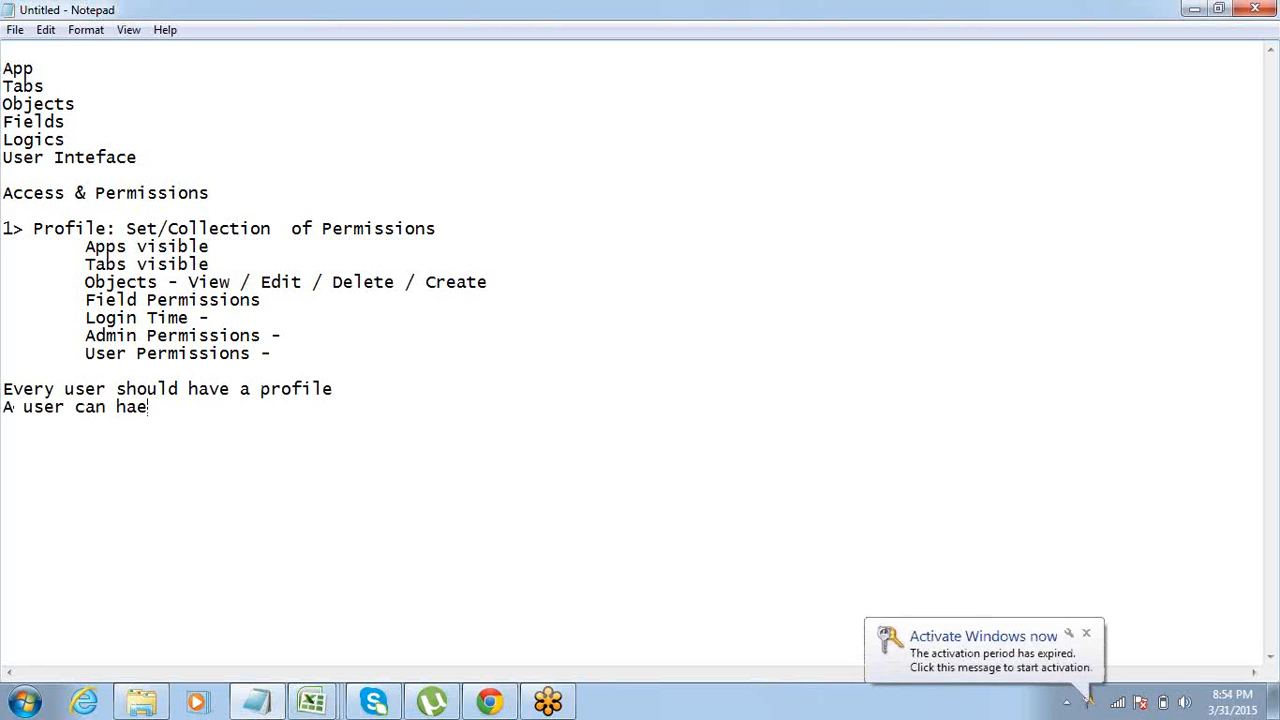
type("ve only one Pr")
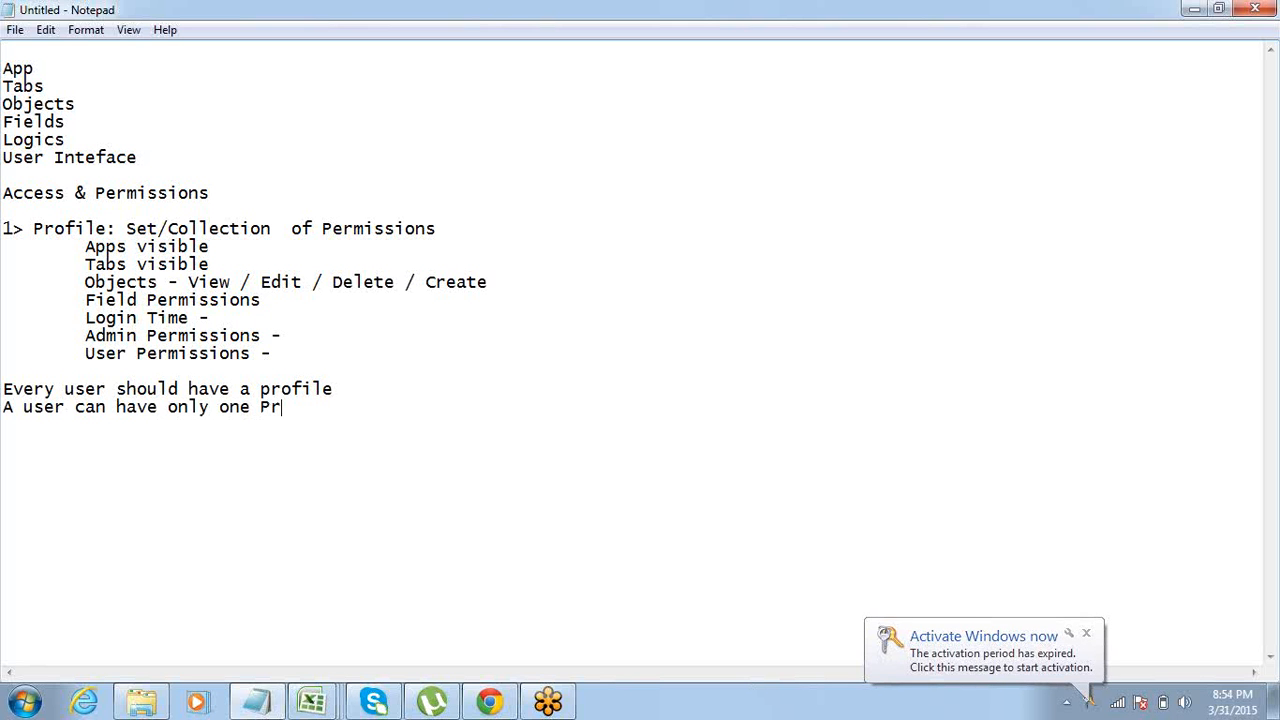
type("ofile")
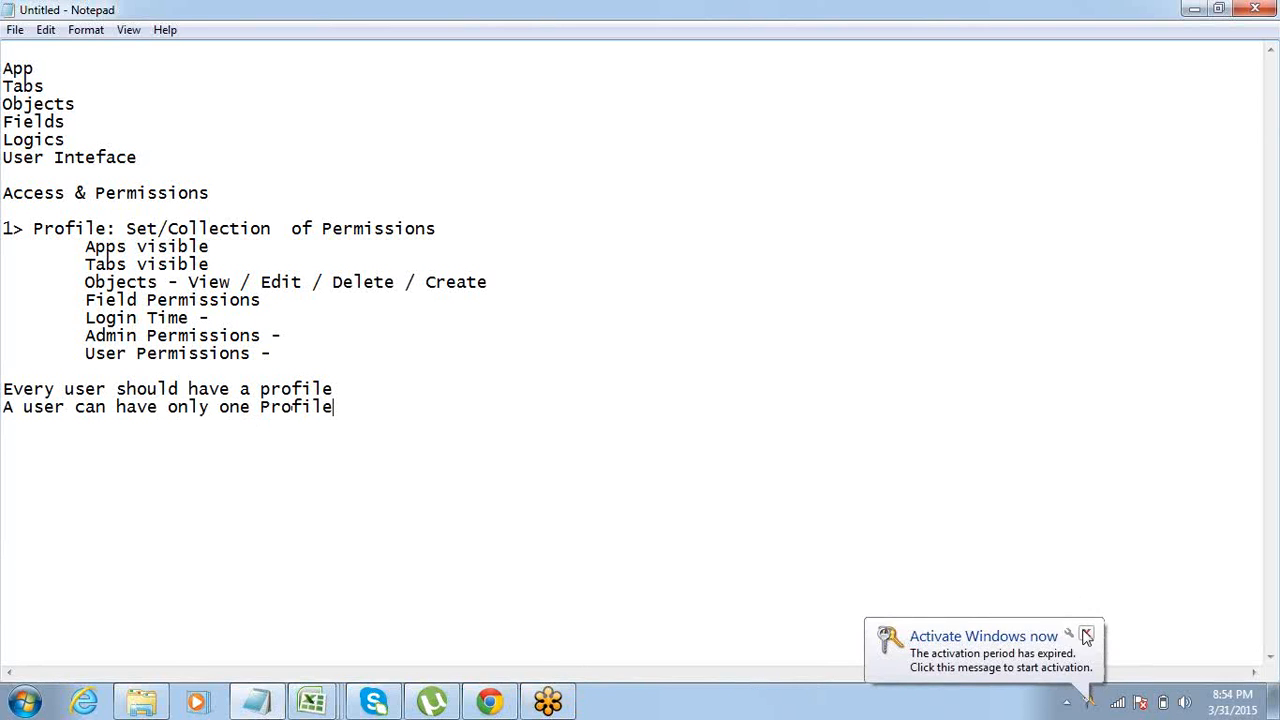
left_click(1086, 635)
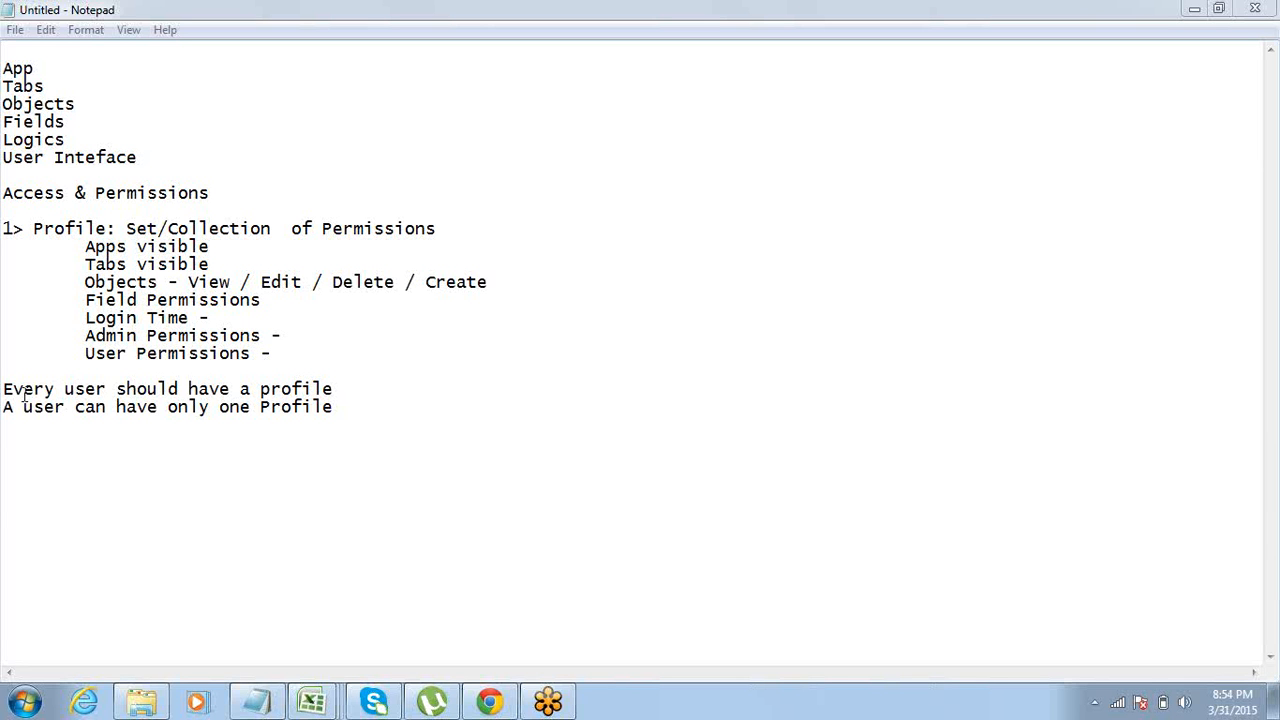
Highlight the two sentences about users and profiles one after the other to review them.
left_click(345, 382)
left_click_drag(345, 382, 3, 370)
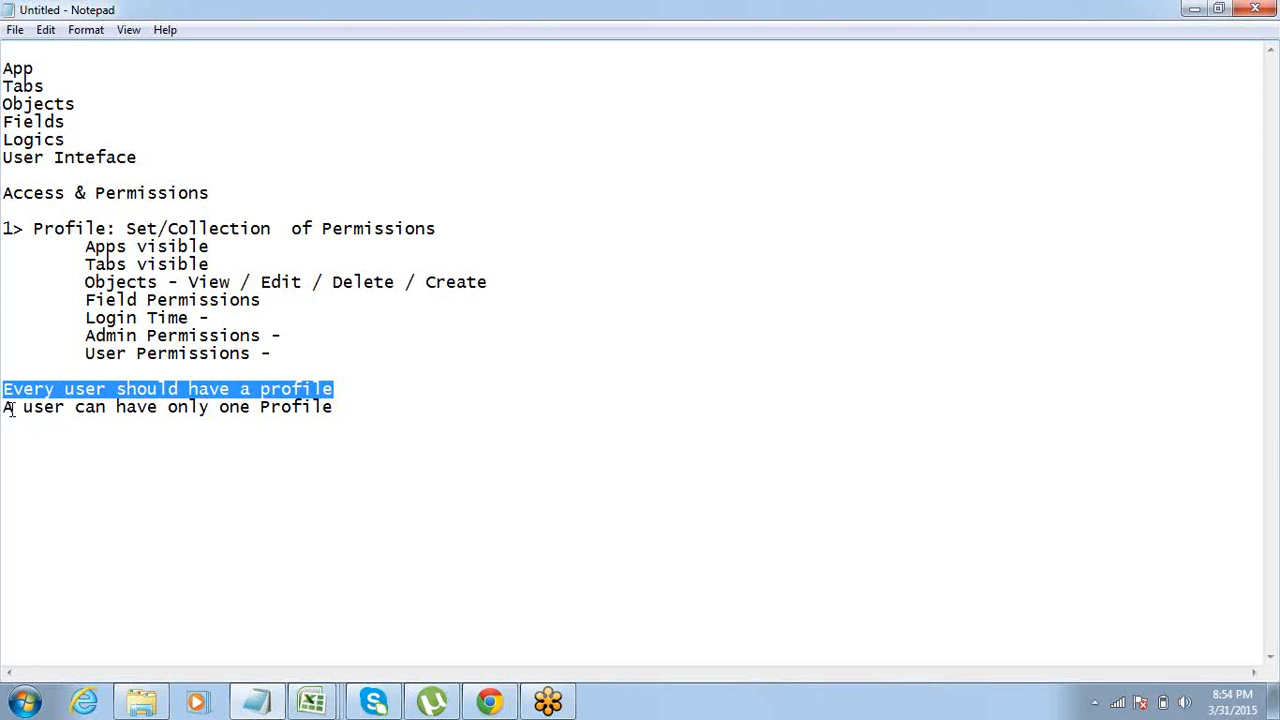
left_click_drag(4, 405, 350, 423)
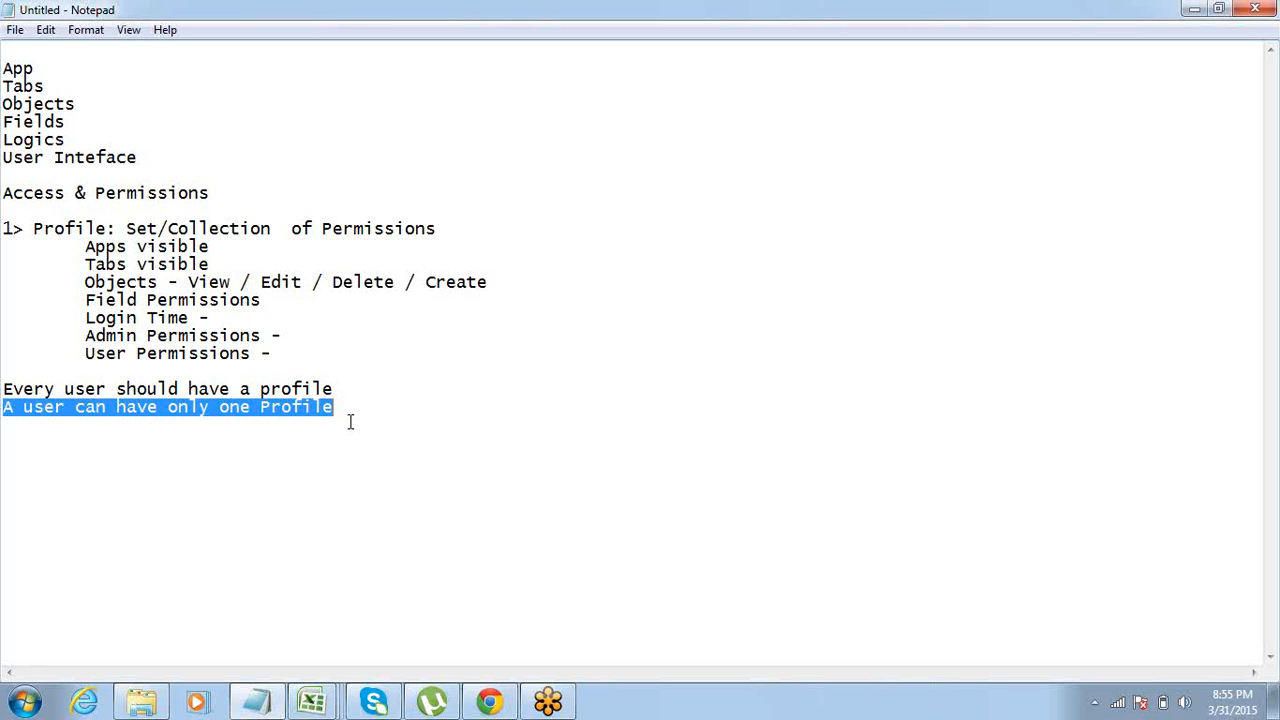
Add the line "Profile - User (One to Many Relationship)" at the end of the notes, after a blank line.
left_click(350, 406)
key("Return")
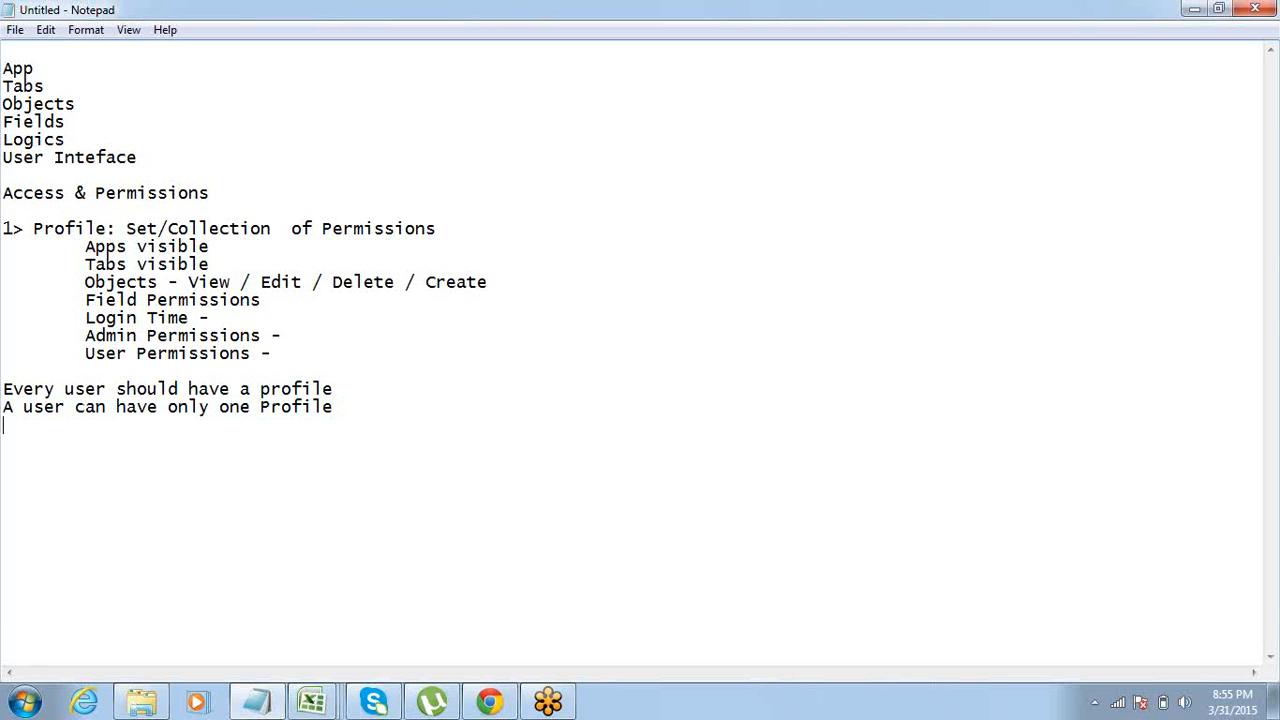
type("Profile - User (")
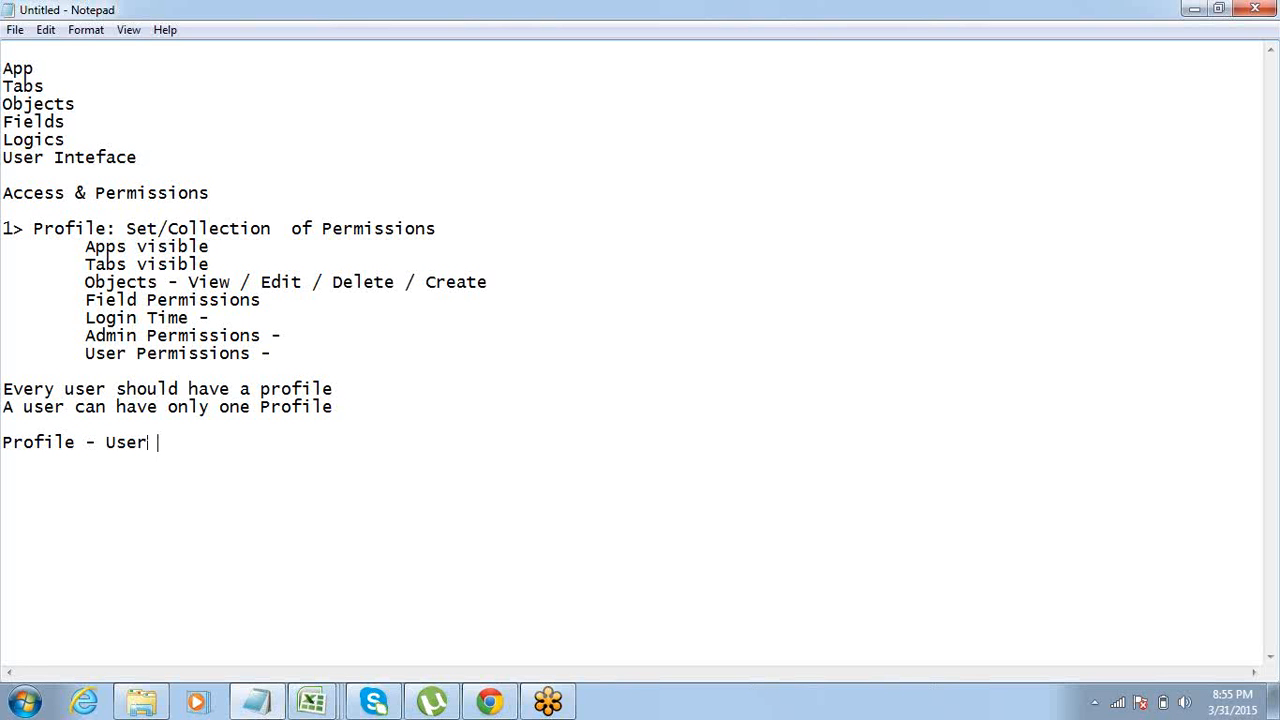
type("One to Many Rela")
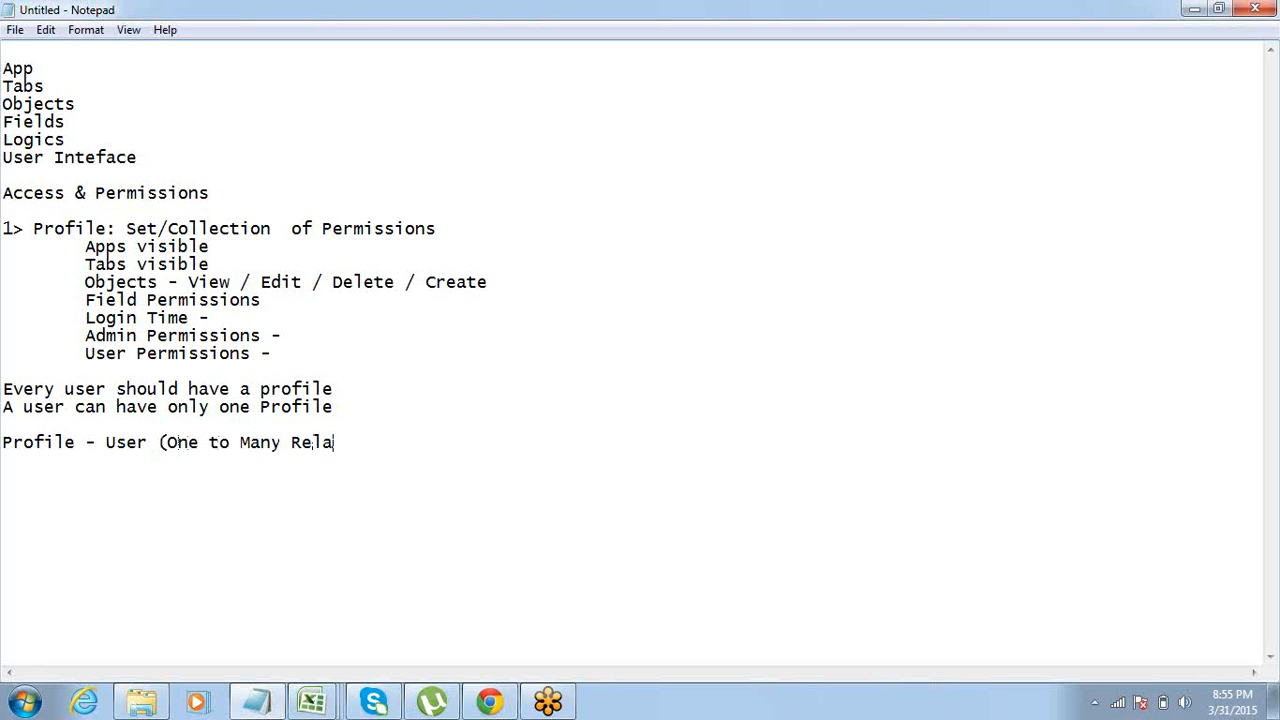
type("tionship)")
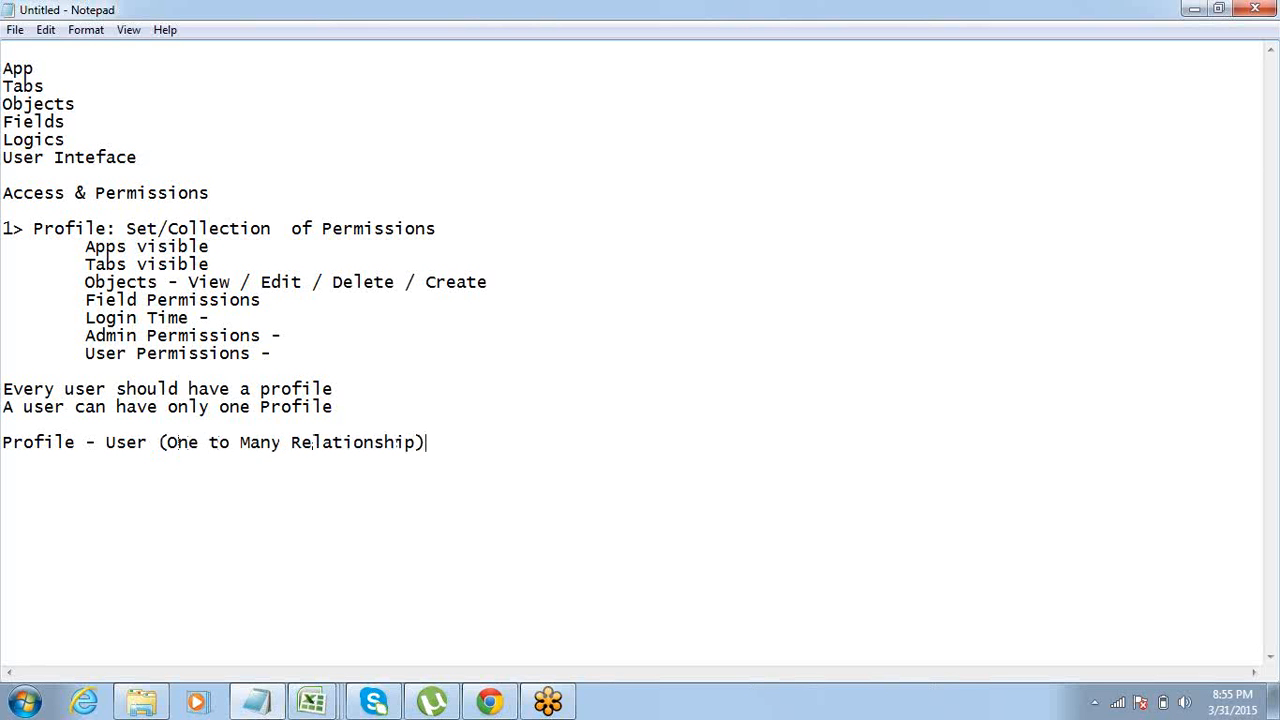
Highlight the words Profile and User in the relationship line to review how they relate.
left_click_drag(2, 442, 146, 442)
left_click(96, 442)
left_click(157, 442)
key("ctrl+shift+Left")
key("ctrl+Left")
key("Left")
key("ctrl+shift+Left")
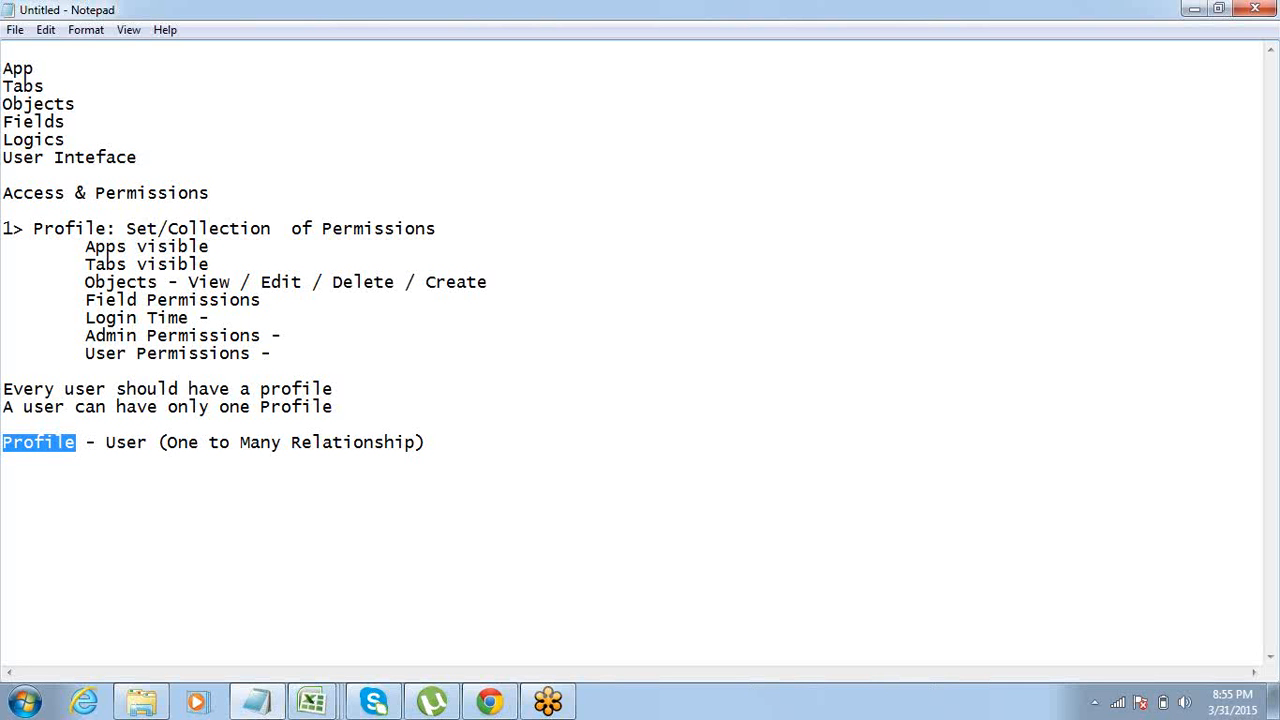
key("End")
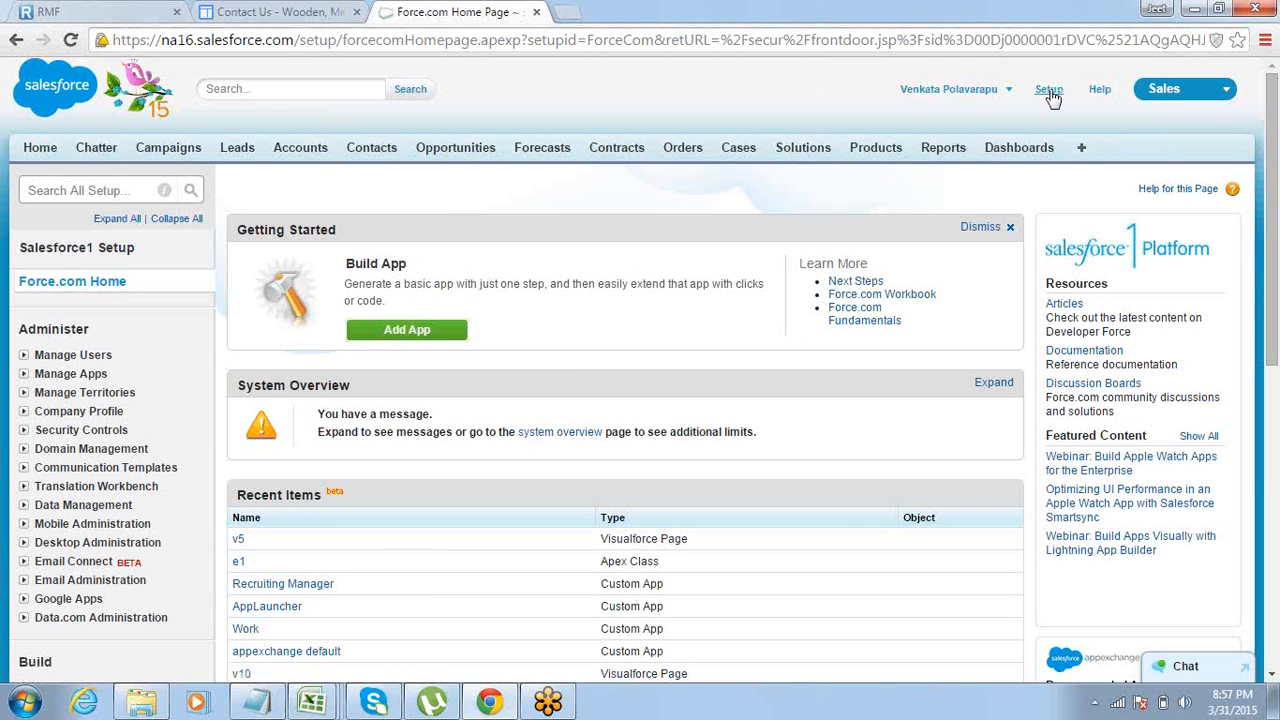
In Salesforce Setup, open the Profiles list under Manage Users and browse through it to the second page.
left_click(23, 356)
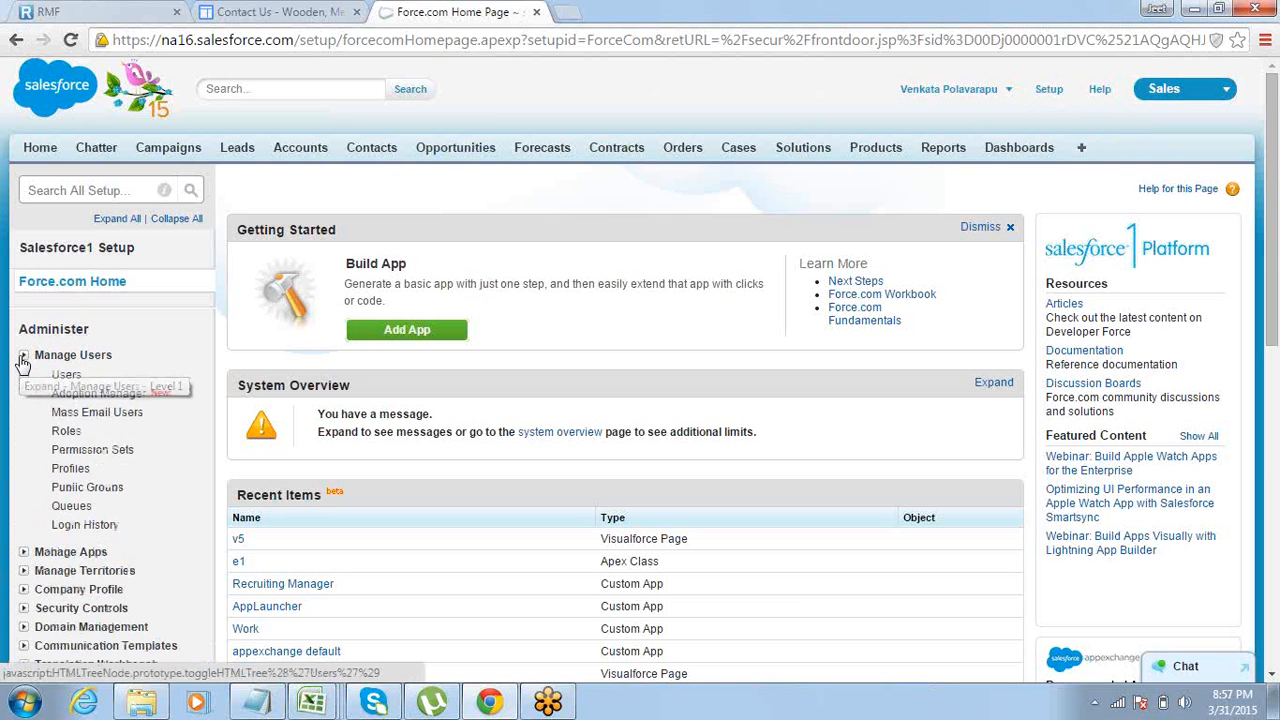
left_click(62, 472)
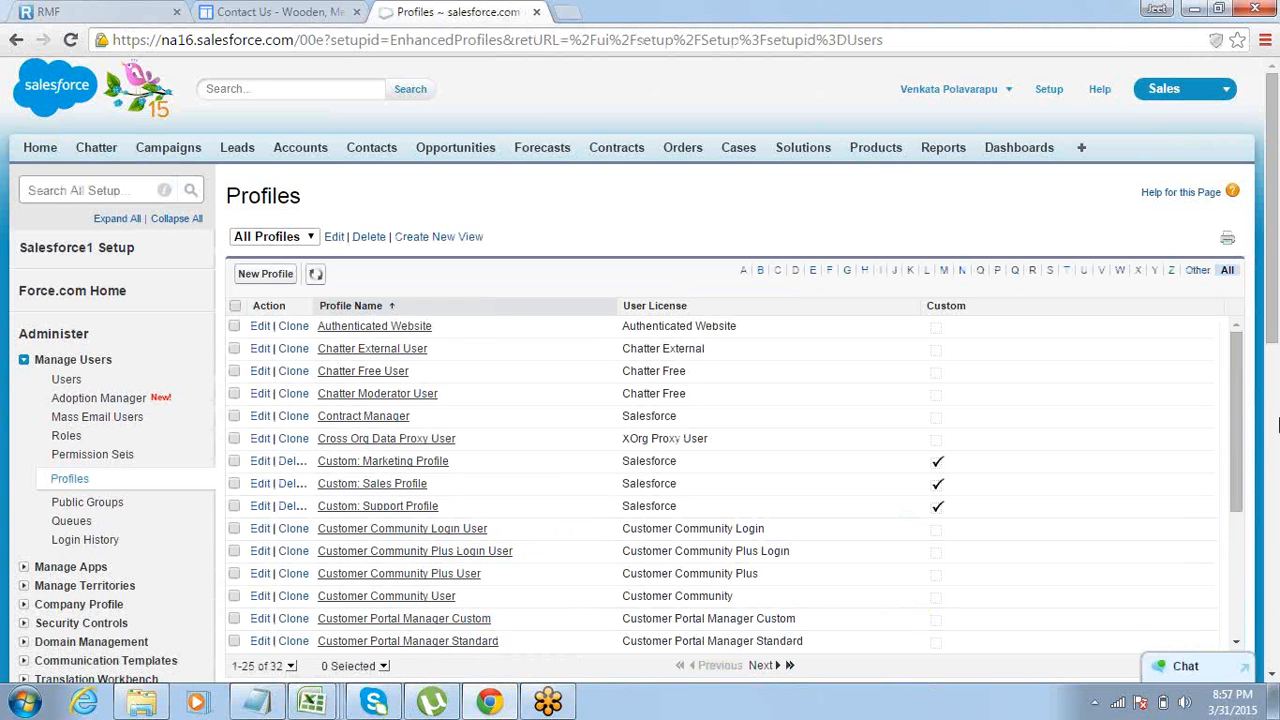
left_click_drag(1277, 375, 1276, 426)
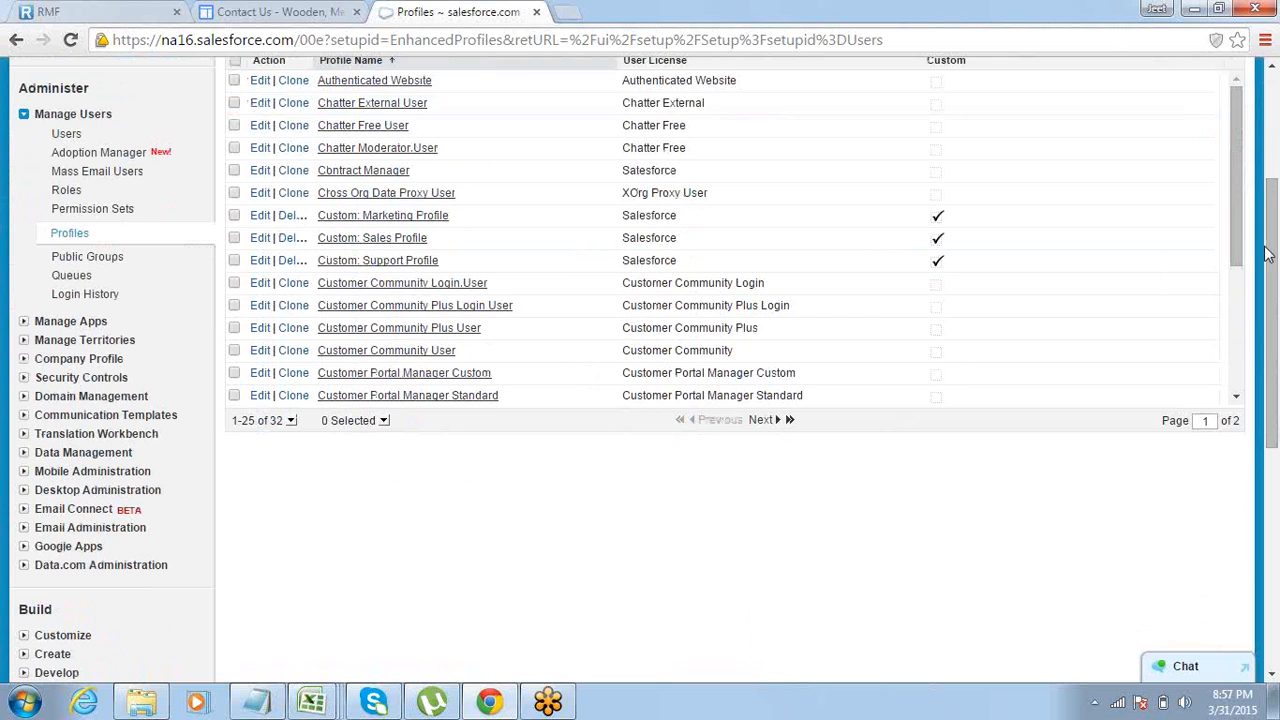
left_click_drag(1274, 270, 1274, 235)
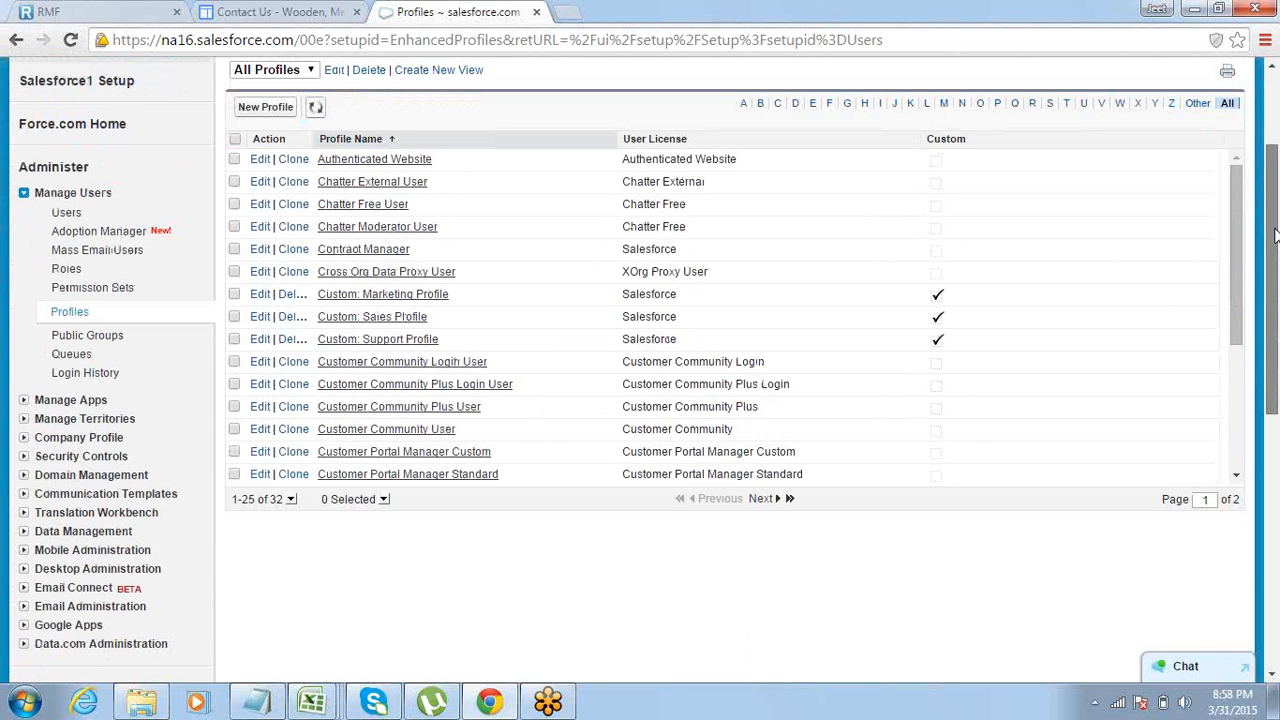
left_click_drag(1234, 192, 1229, 230)
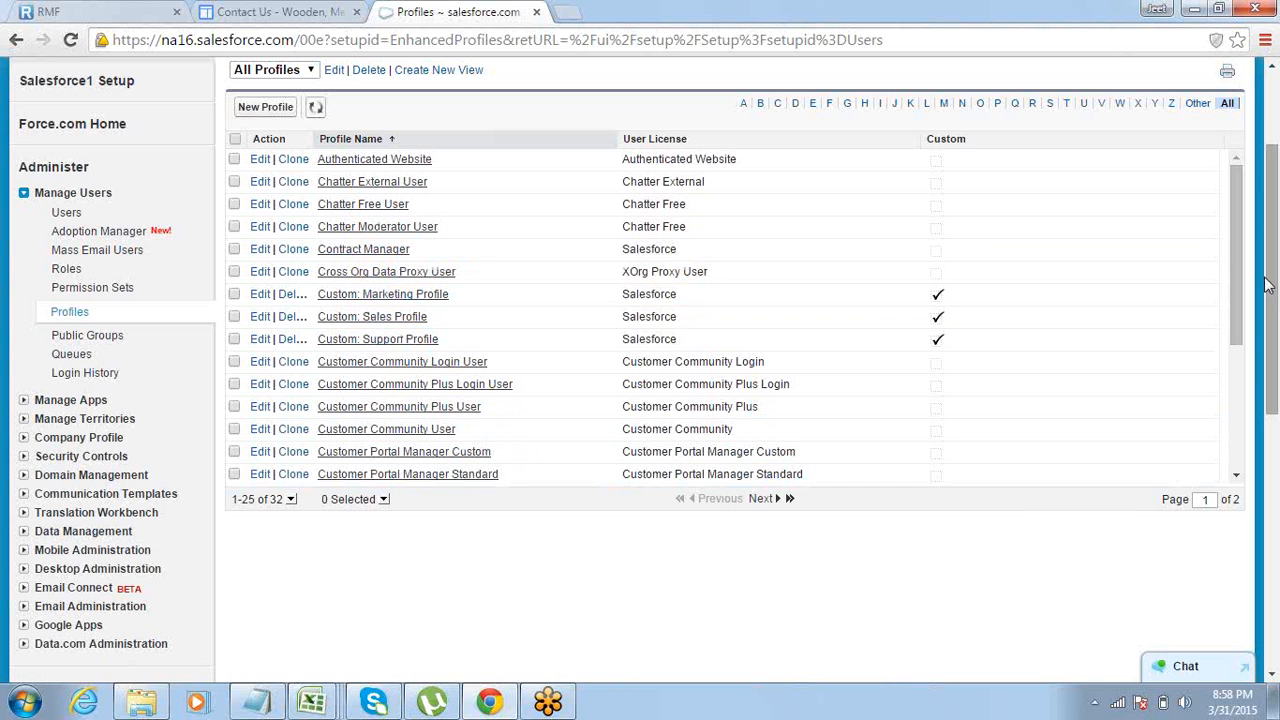
left_click_drag(1237, 226, 1241, 388)
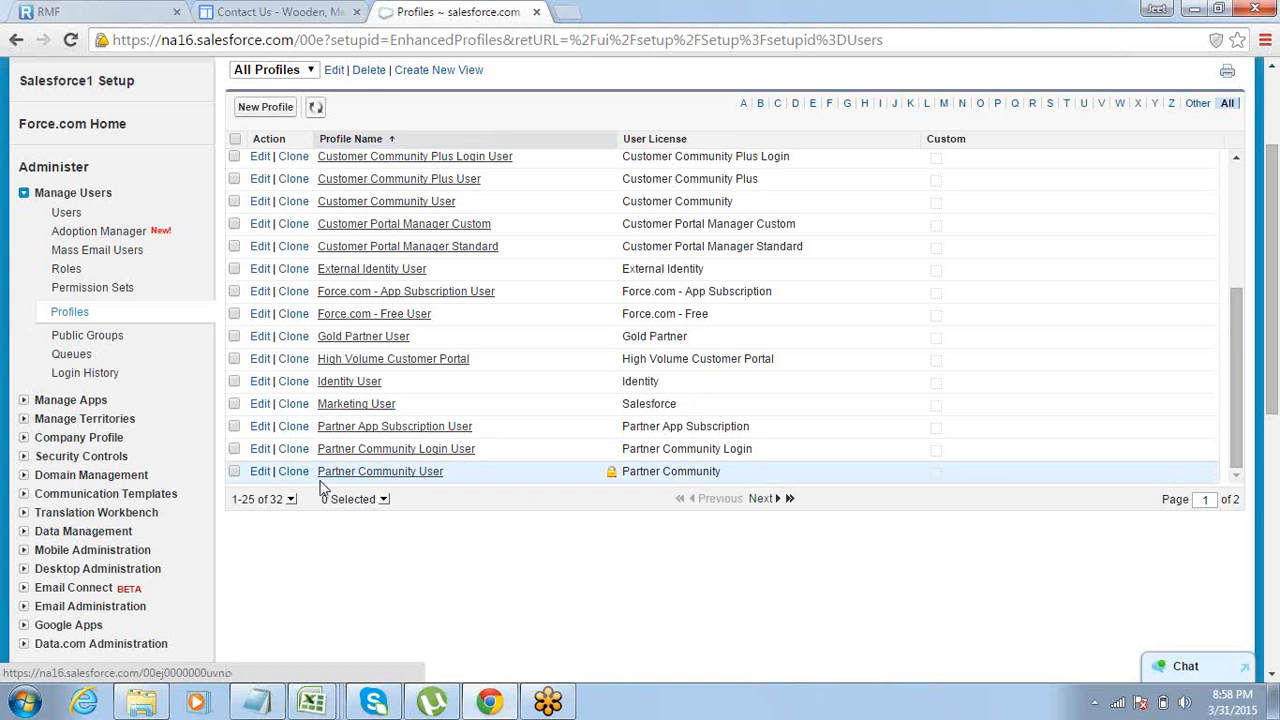
left_click(764, 502)
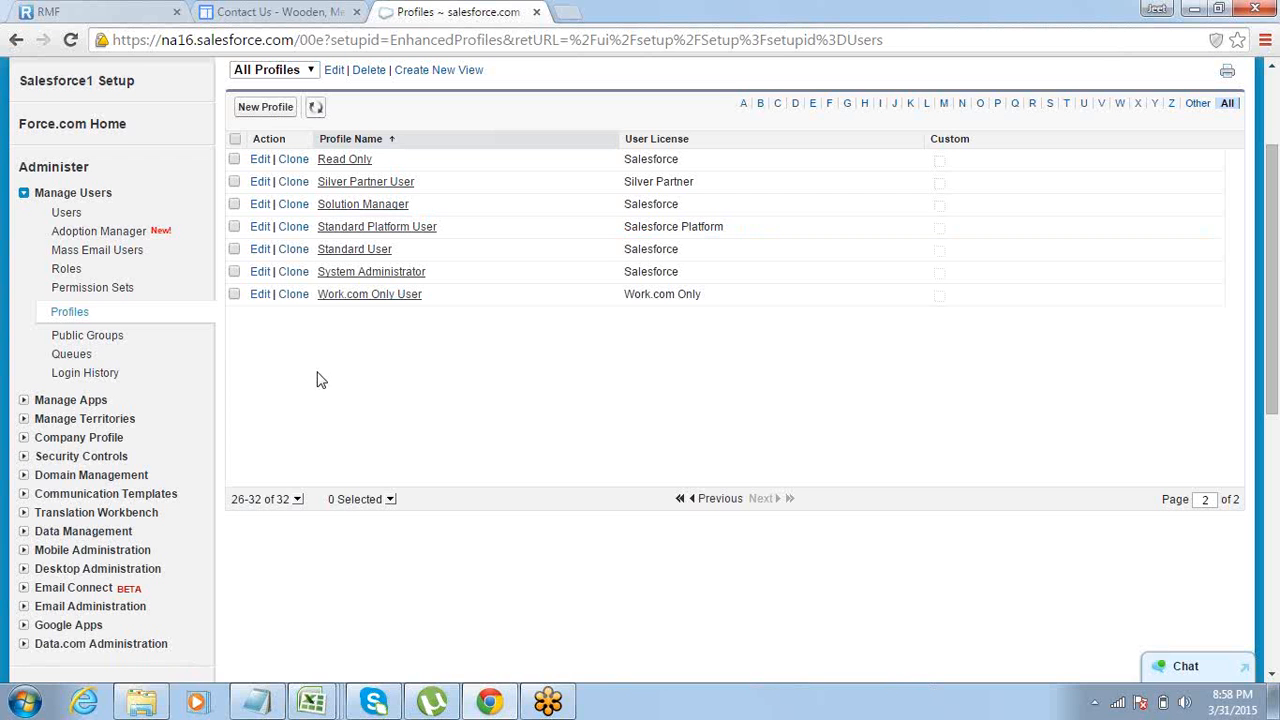
left_click(271, 108)
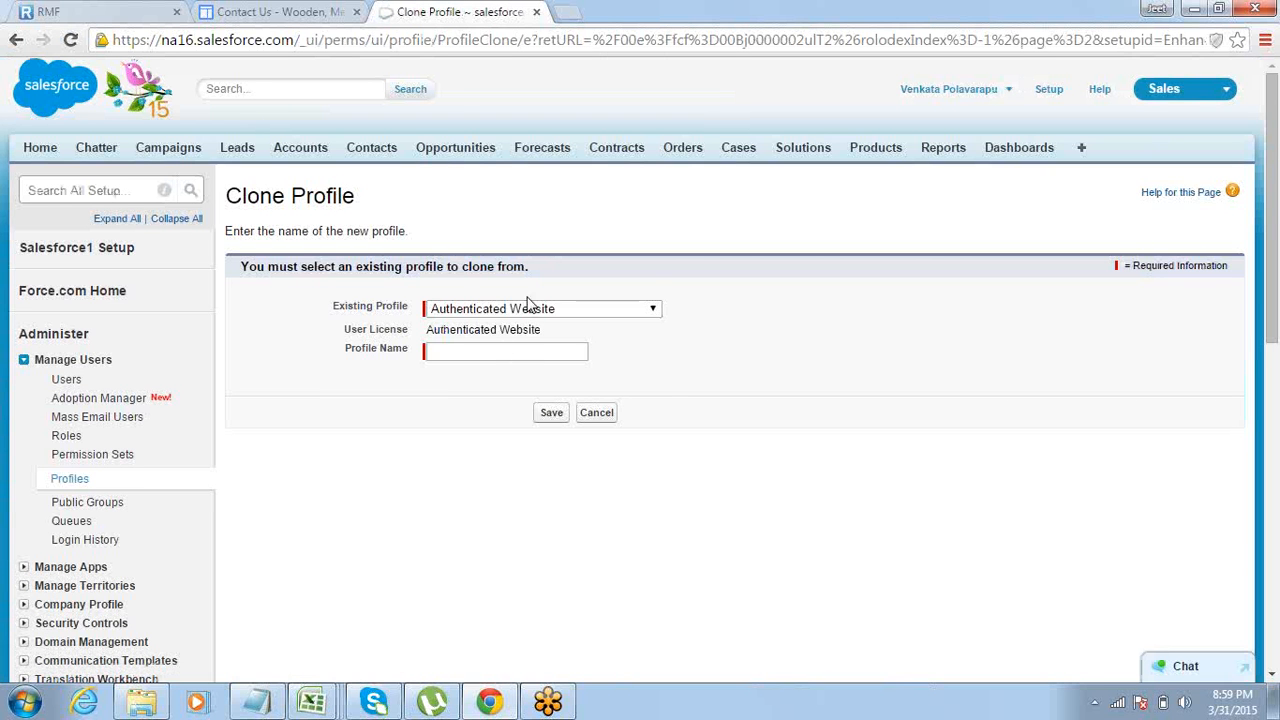
left_click(532, 312)
left_click(586, 274)
left_click(546, 314)
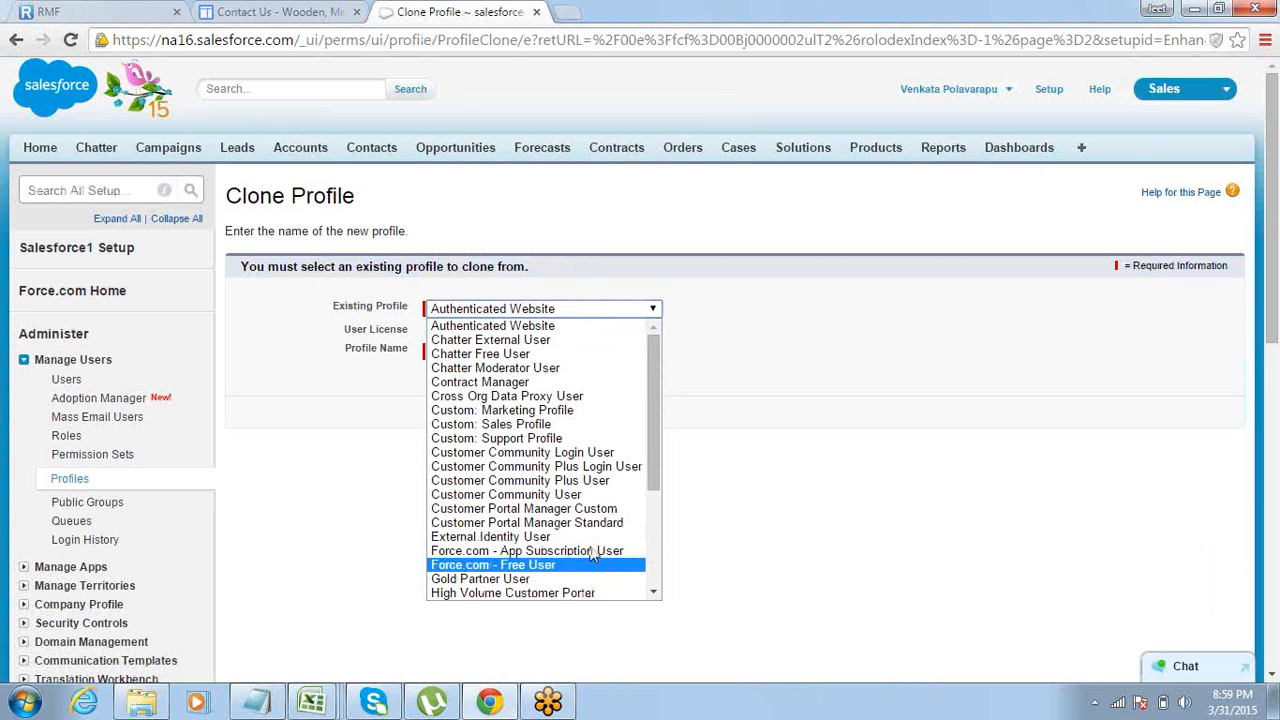
left_click_drag(650, 446, 654, 603)
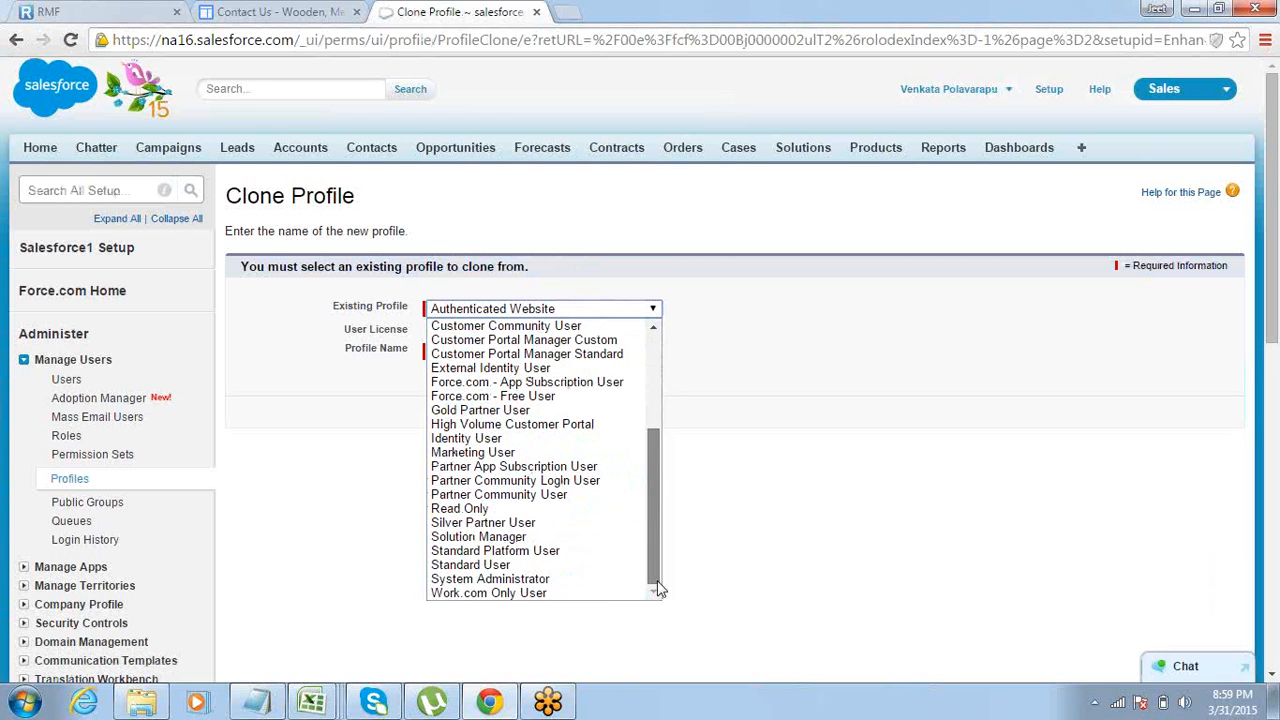
left_click(603, 583)
left_click(546, 352)
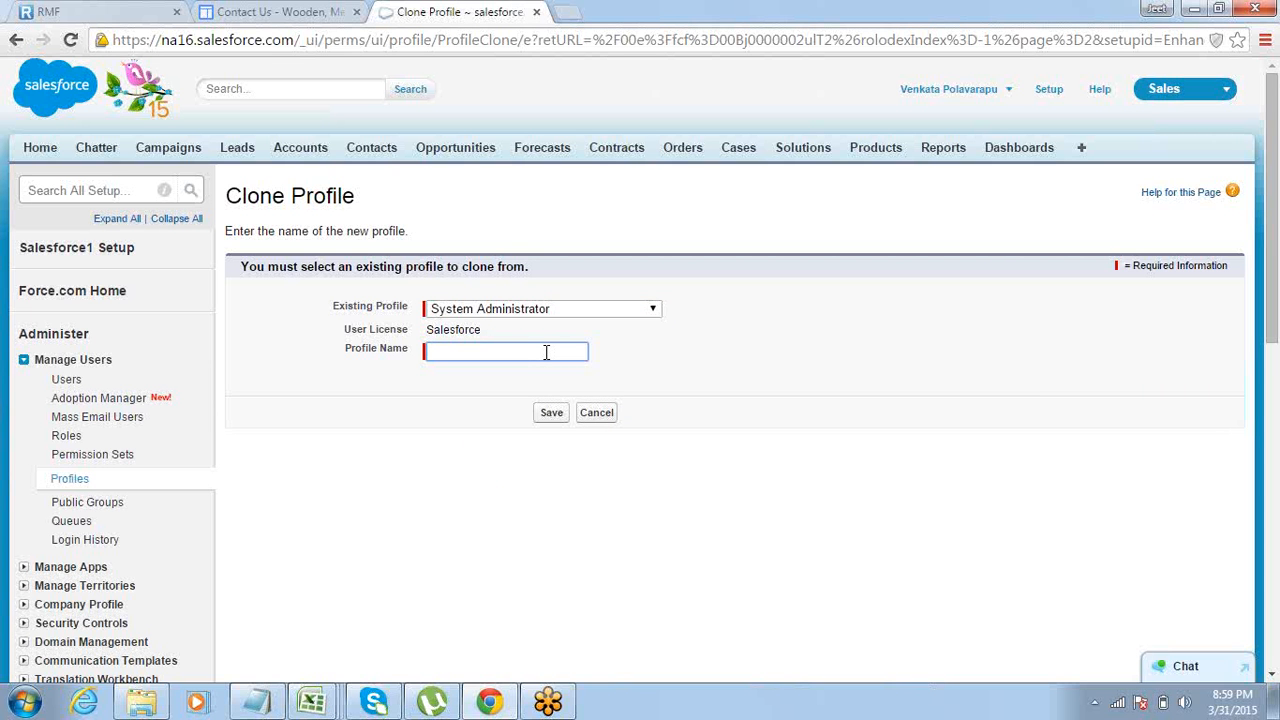
left_click(16, 40)
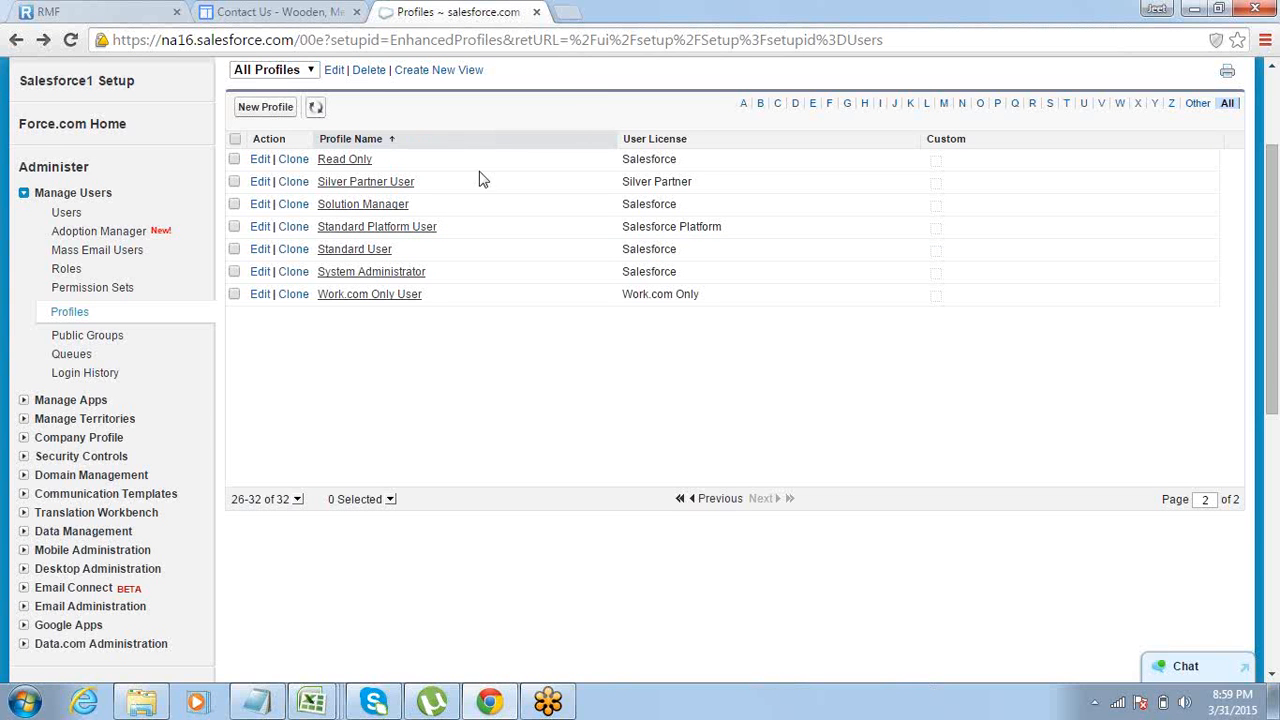
Open the System Administrator profile for editing.
left_click(372, 272)
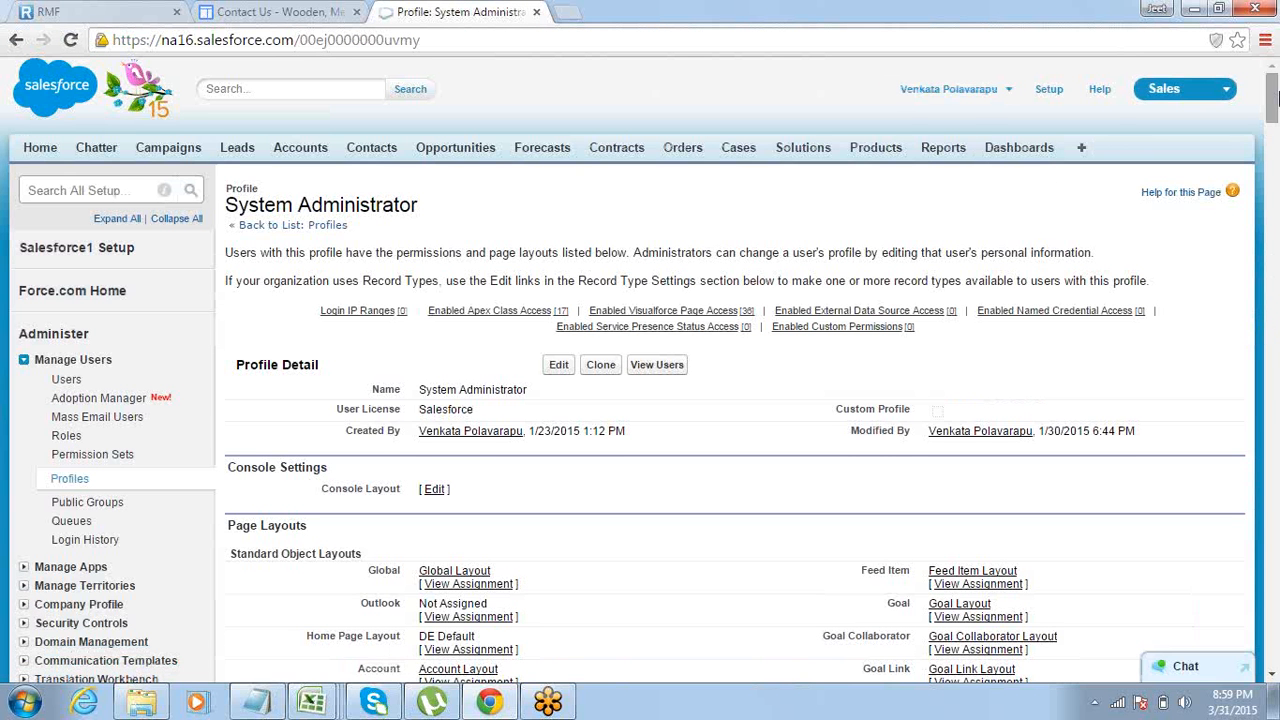
mouse_move(1273, 92)
left_mouse_down()
mouse_move(1272, 109)
mouse_move(1269, 70)
left_mouse_up()
left_click(561, 368)
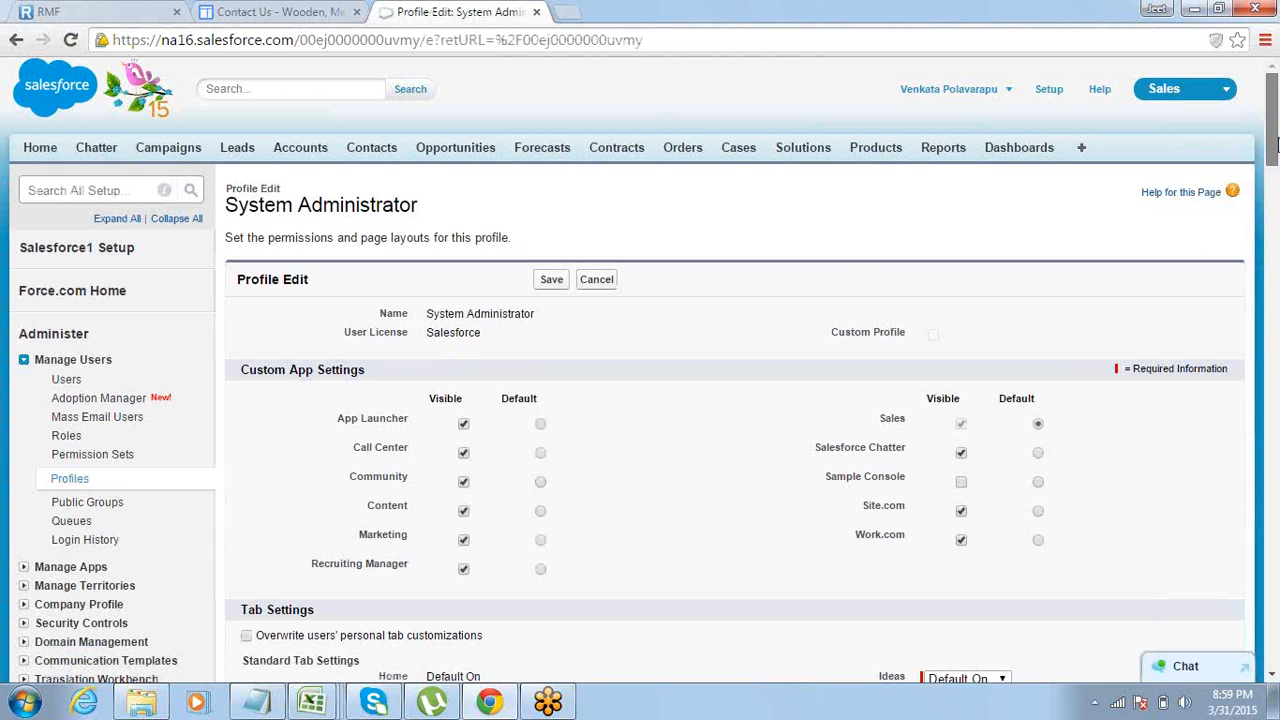
In the custom app settings, make Sample Console the default app and hide Sales, Community, Marketing and Recruiting Manager for System Administrator.
left_click_drag(1273, 145, 1273, 162)
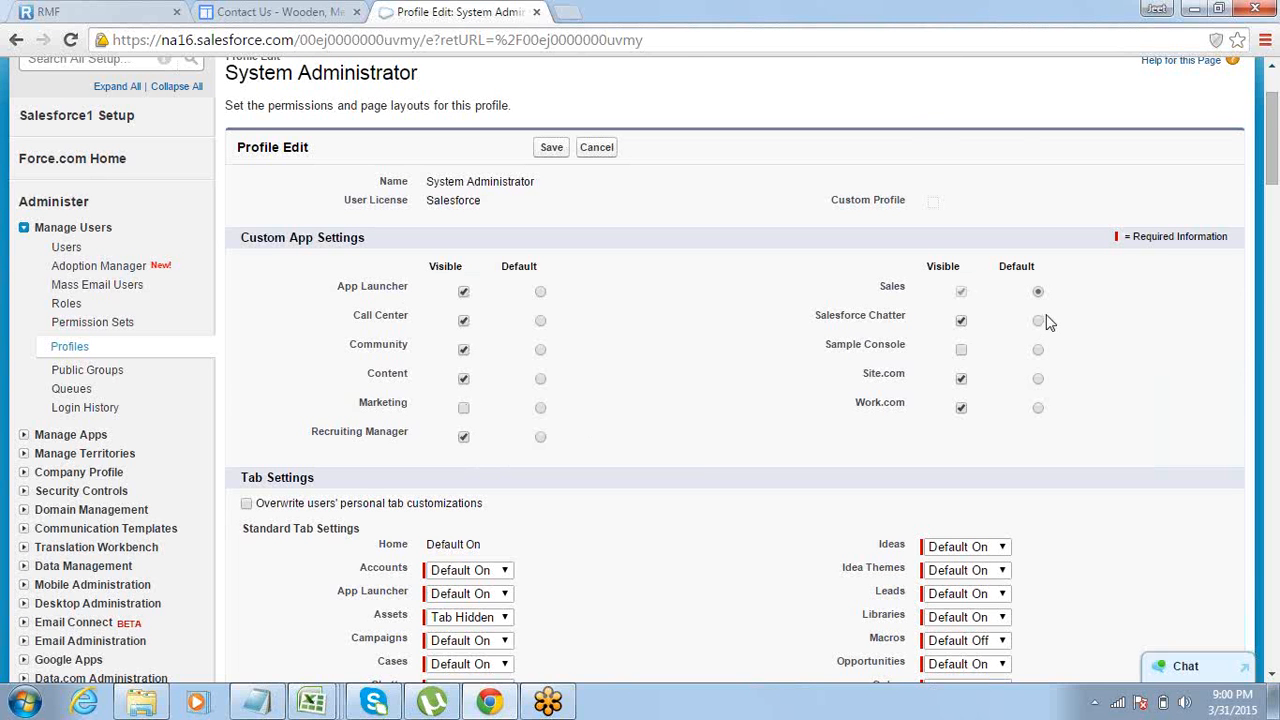
left_click(1038, 350)
left_click(464, 352)
left_click(464, 438)
left_click_drag(228, 74, 422, 76)
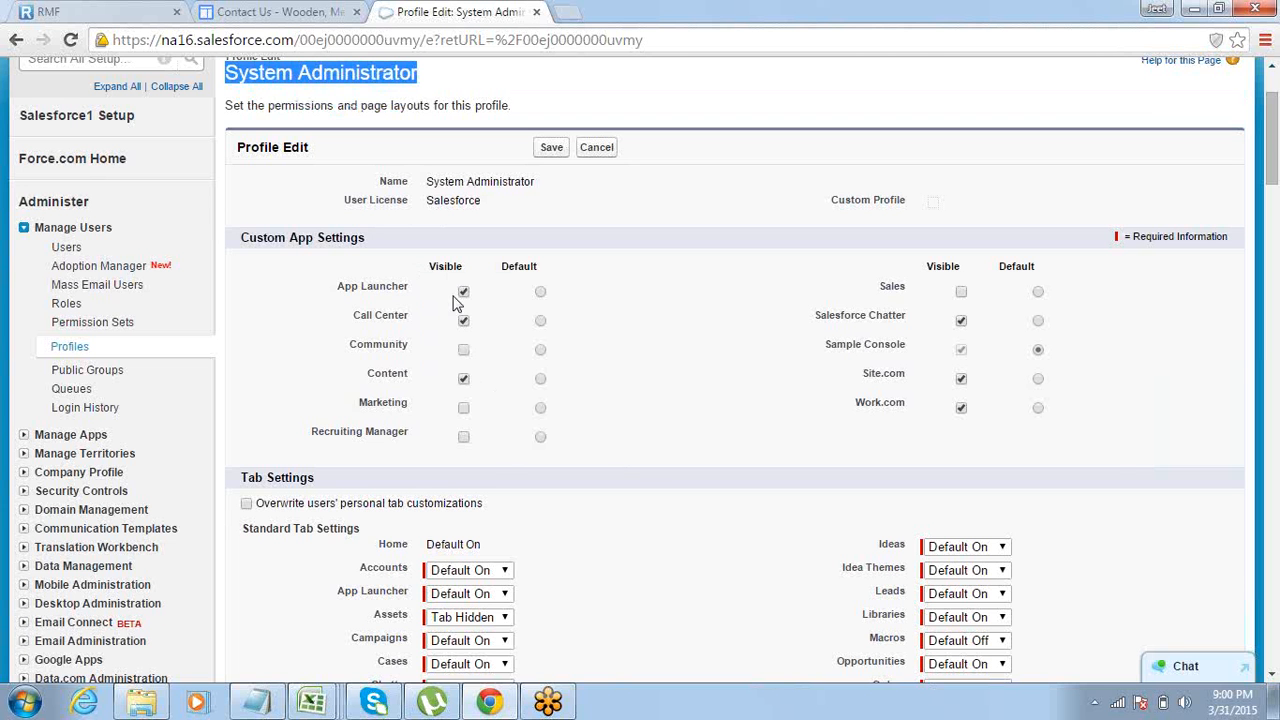
Go through the tab settings and try Tab Hidden, Default On and Default Off for the Jobs custom tab.
left_click_drag(1272, 160, 1273, 190)
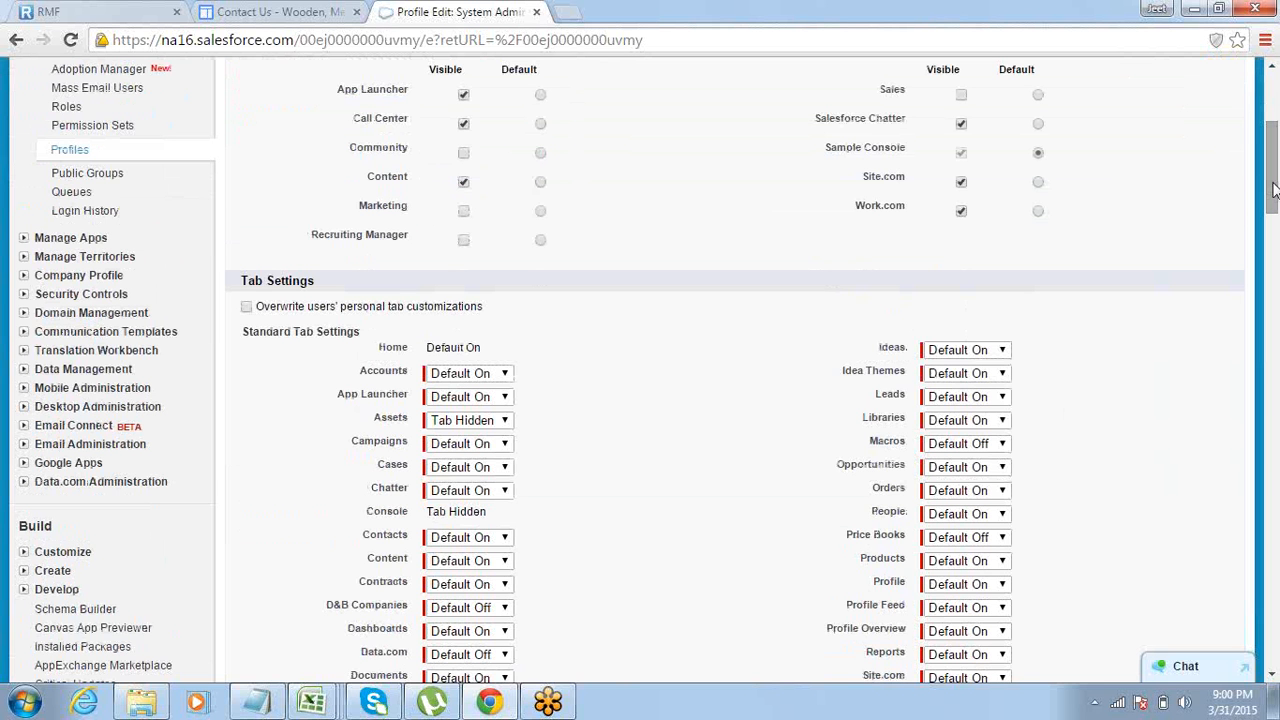
scroll(1273, 190, "up", 1)
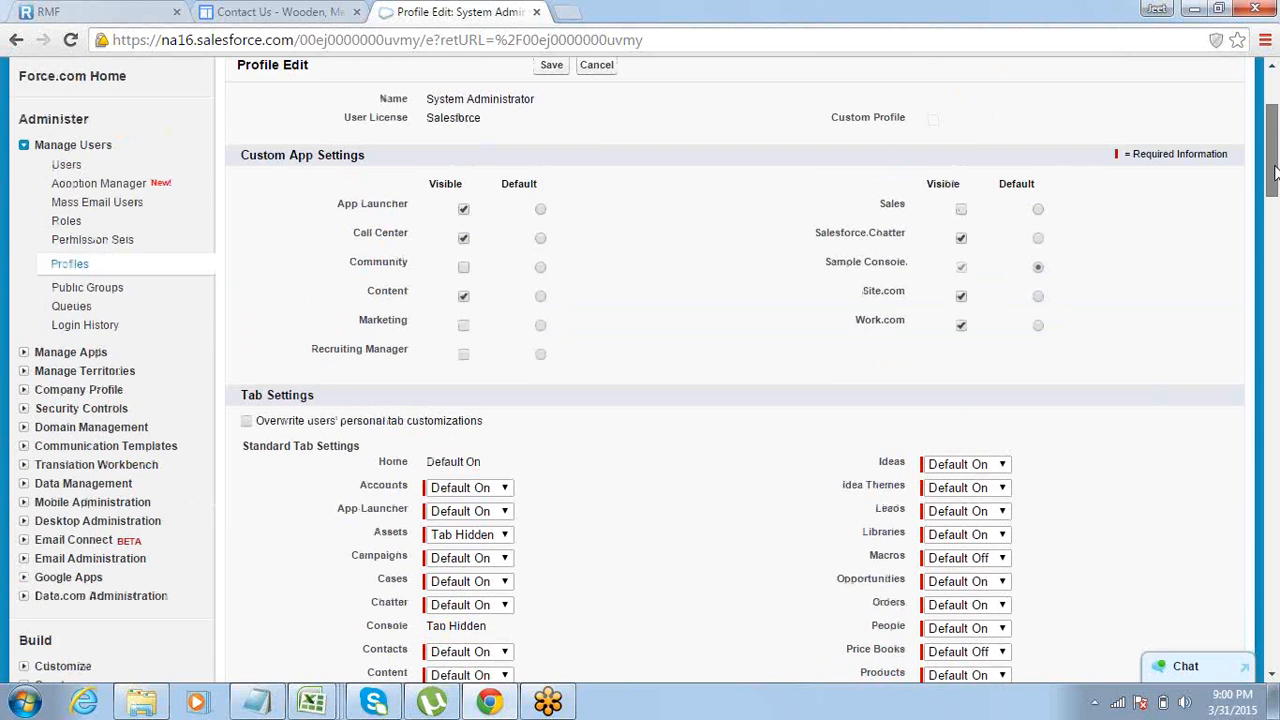
left_click_drag(1275, 197, 1275, 232)
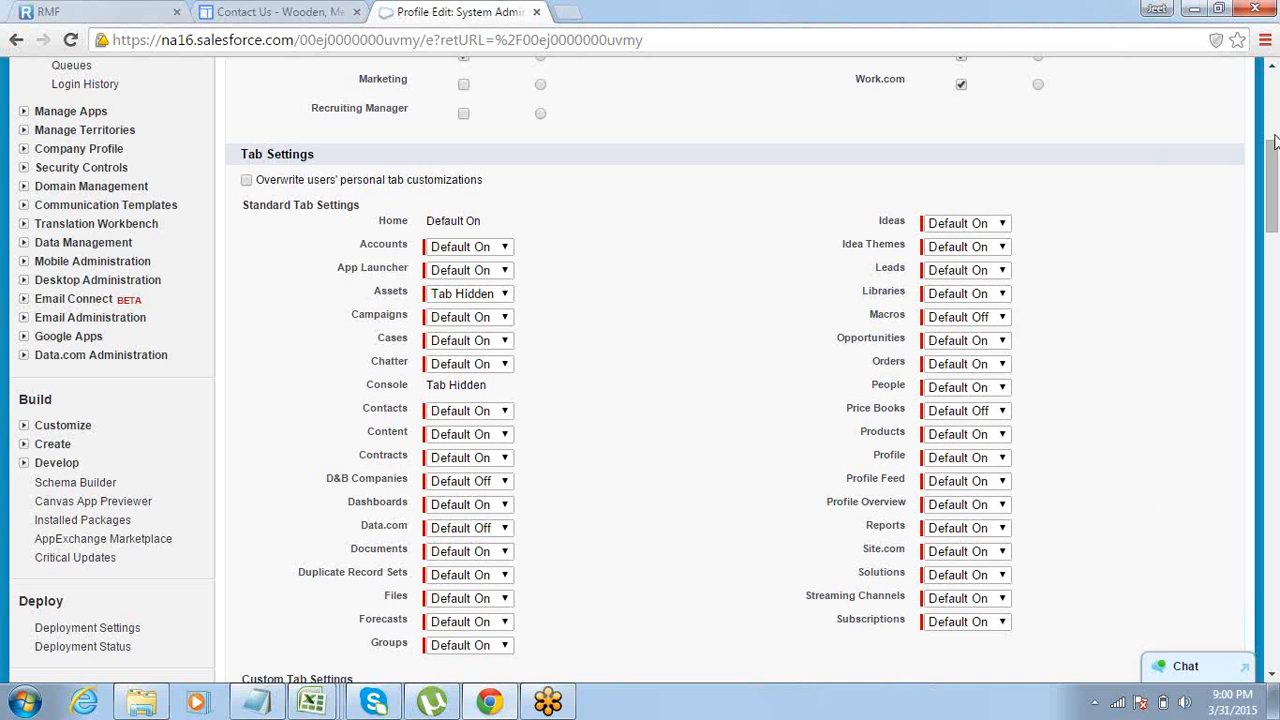
left_click_drag(1275, 153, 1275, 223)
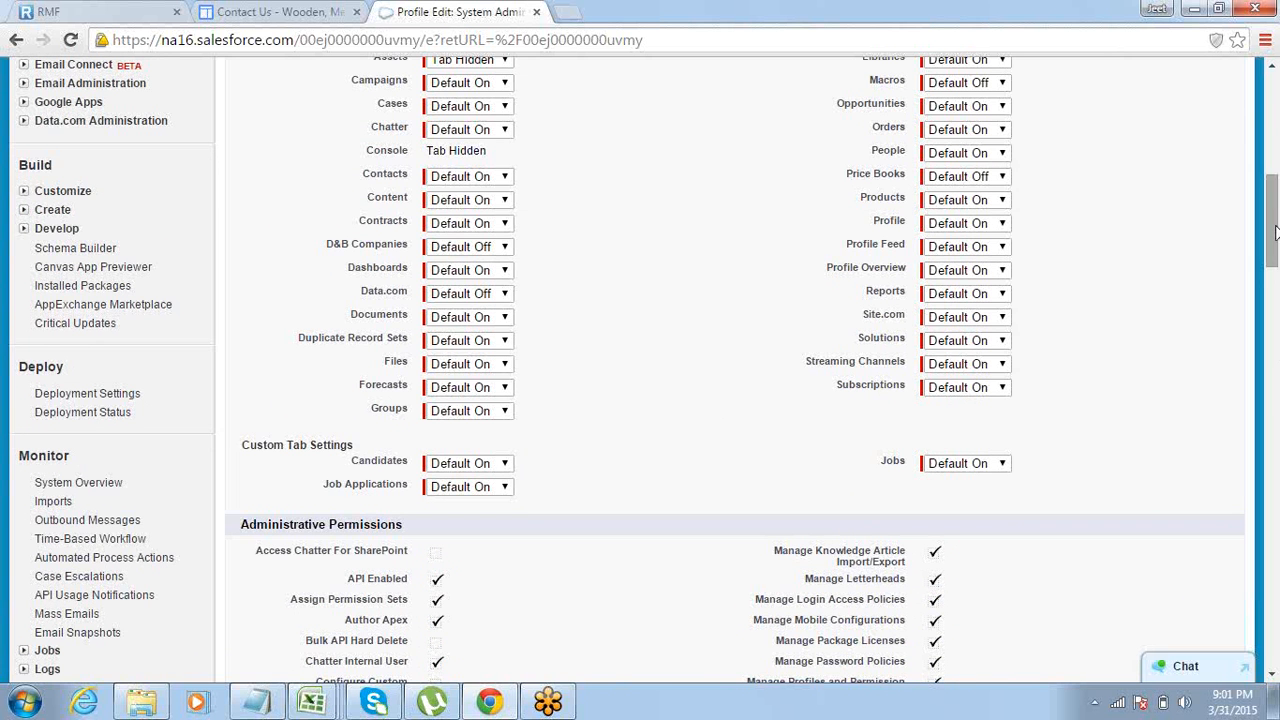
left_click(1005, 470)
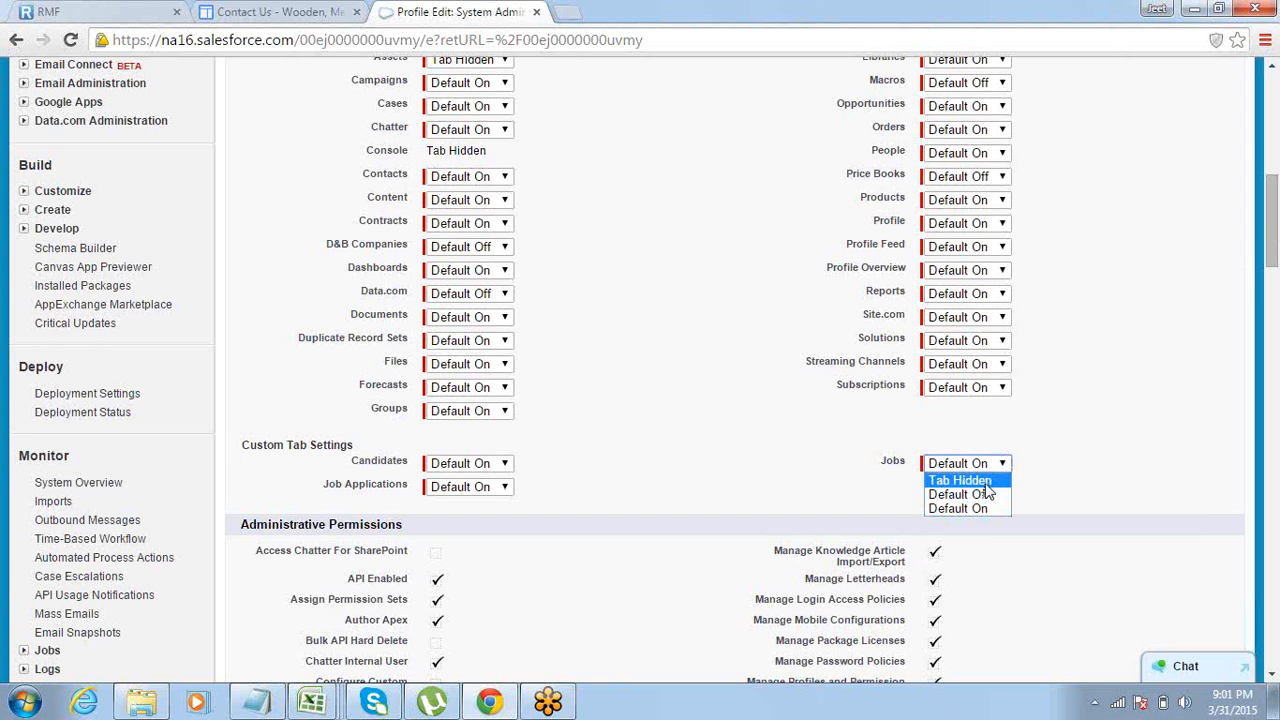
left_click(985, 481)
left_click(994, 466)
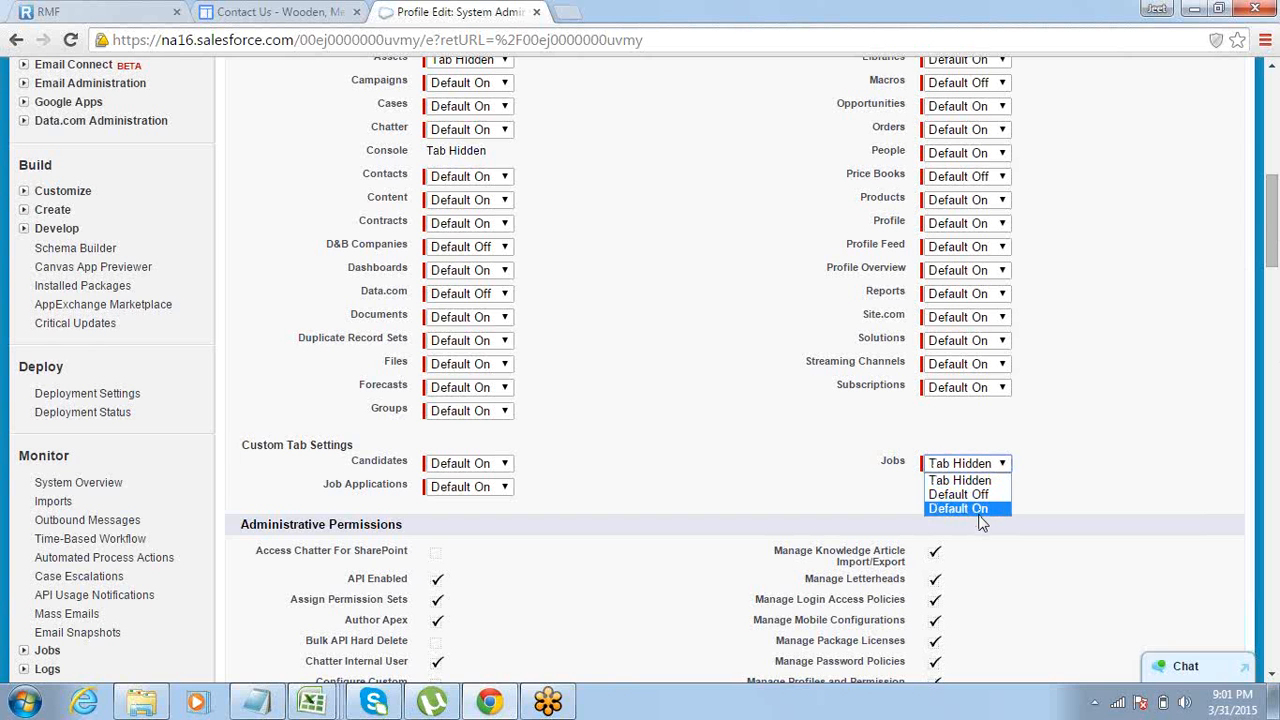
left_click(983, 510)
left_click(986, 468)
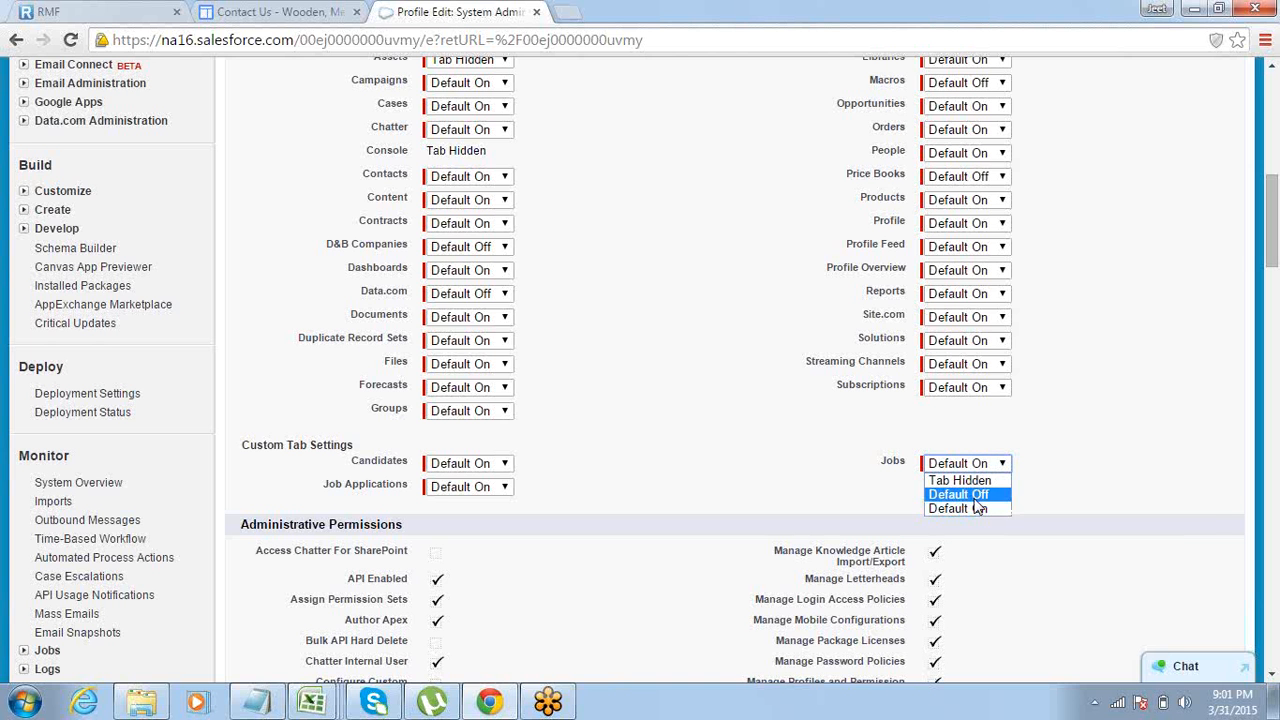
left_click(978, 496)
Examine the standard object permissions of the System Administrator profile, highlighting the Accounts row and the Read, Create, Edit and Delete access columns.
left_click_drag(1272, 262, 1273, 117)
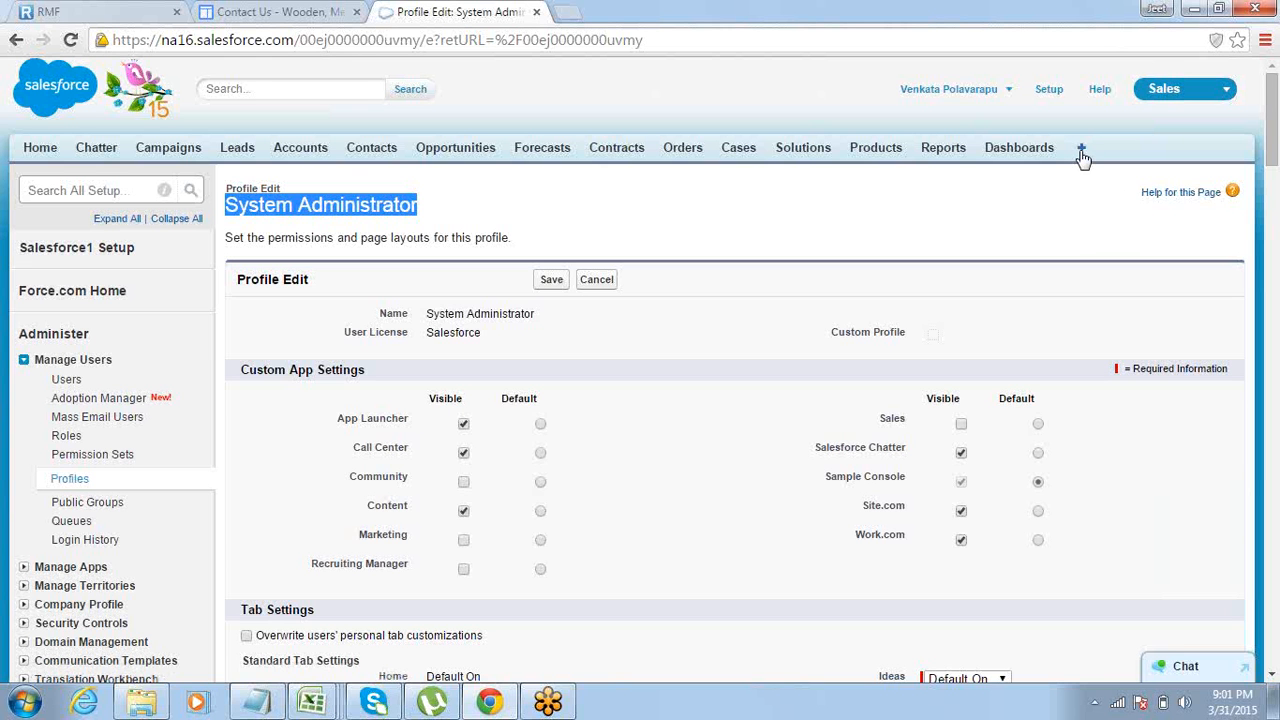
left_click(1061, 208)
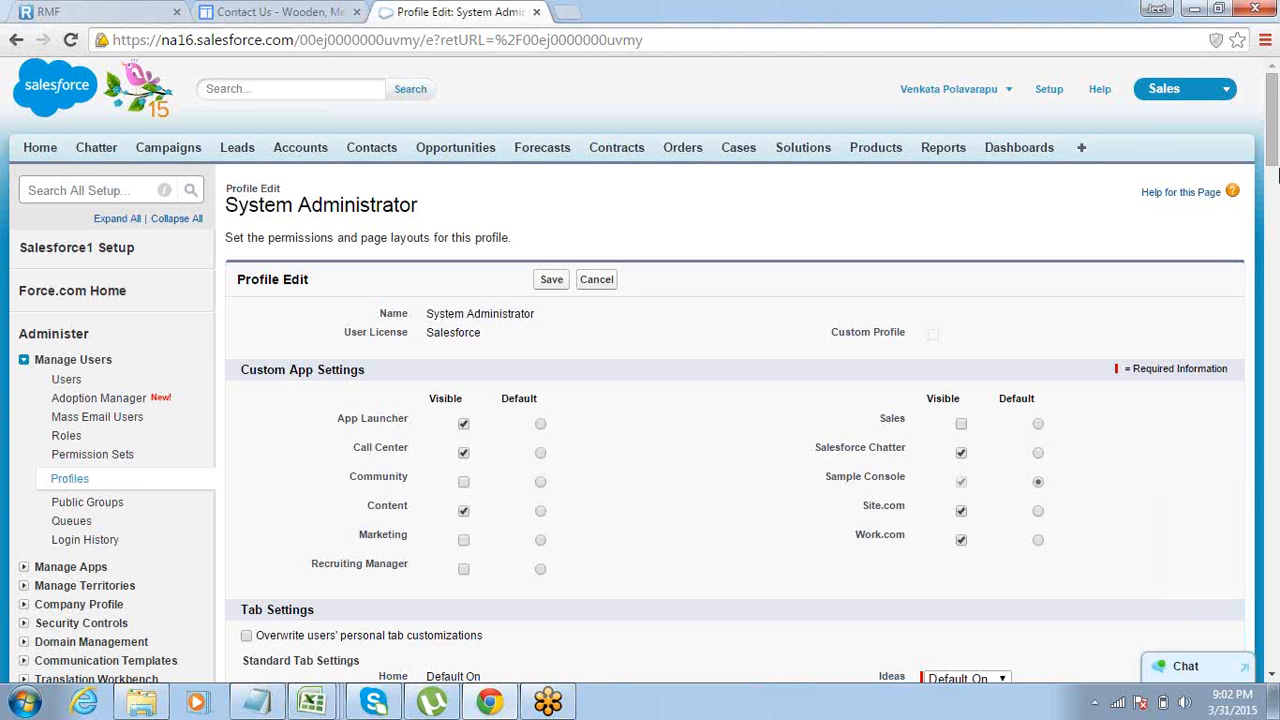
left_click_drag(1273, 135, 1273, 535)
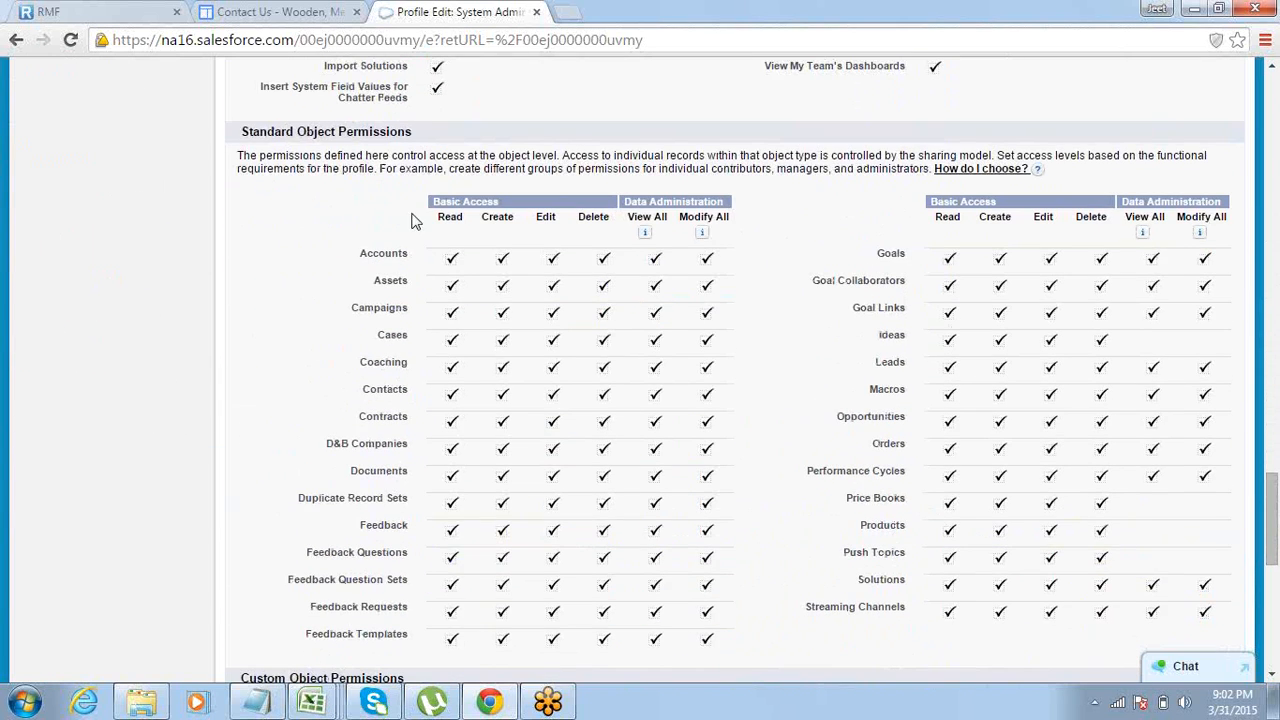
left_click_drag(332, 136, 399, 126)
left_click_drag(358, 256, 410, 262)
left_click_drag(438, 216, 494, 220)
double_click(496, 218)
double_click(545, 218)
double_click(603, 217)
double_click(450, 217)
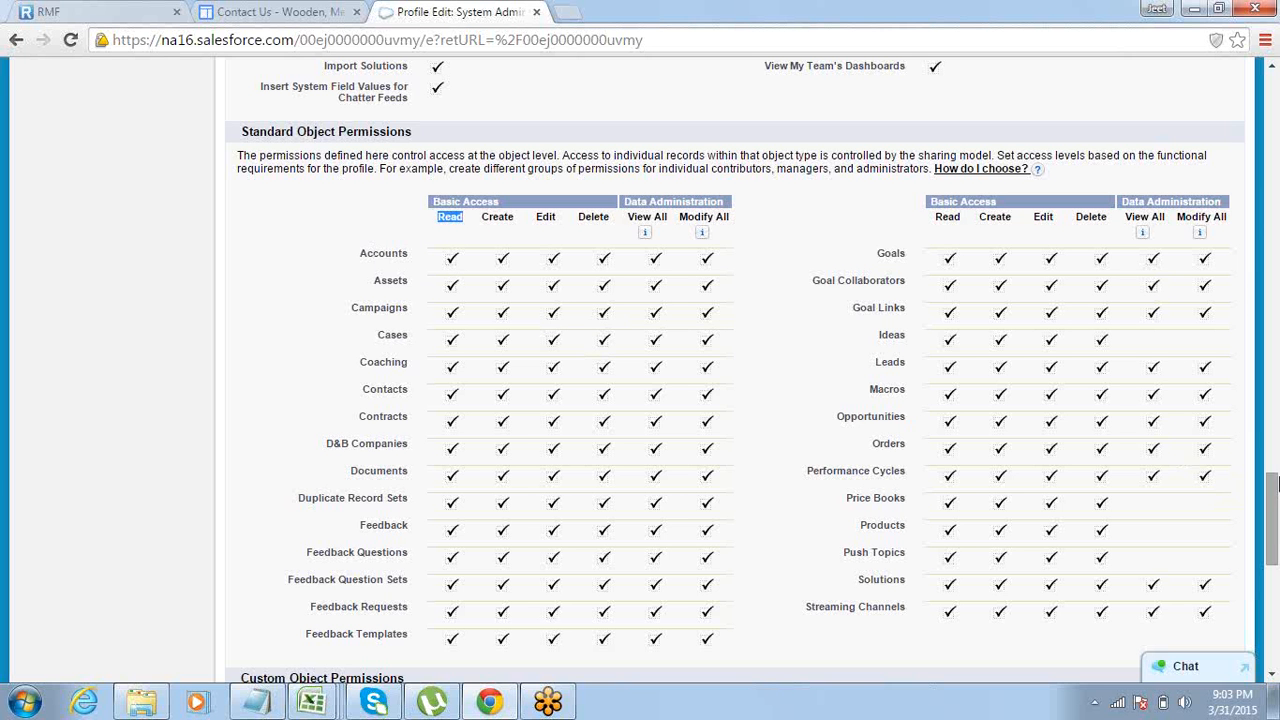
left_click_drag(1274, 490, 1274, 514)
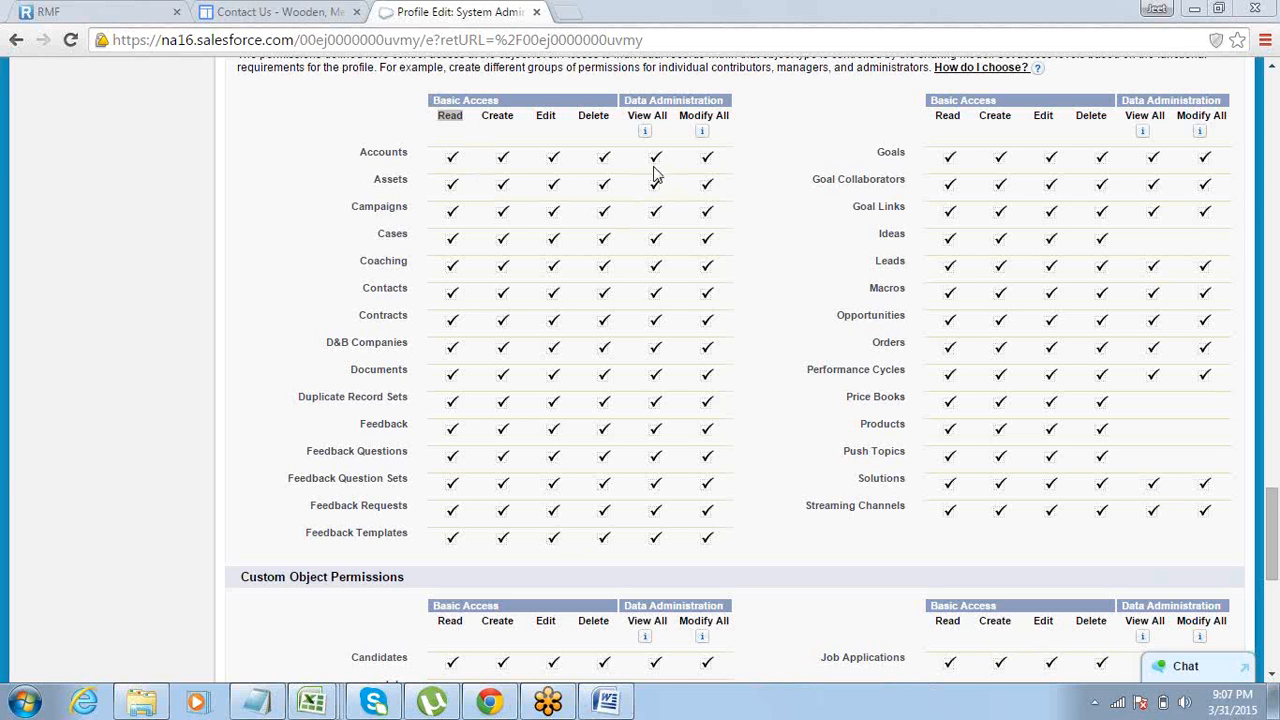
left_click(601, 161)
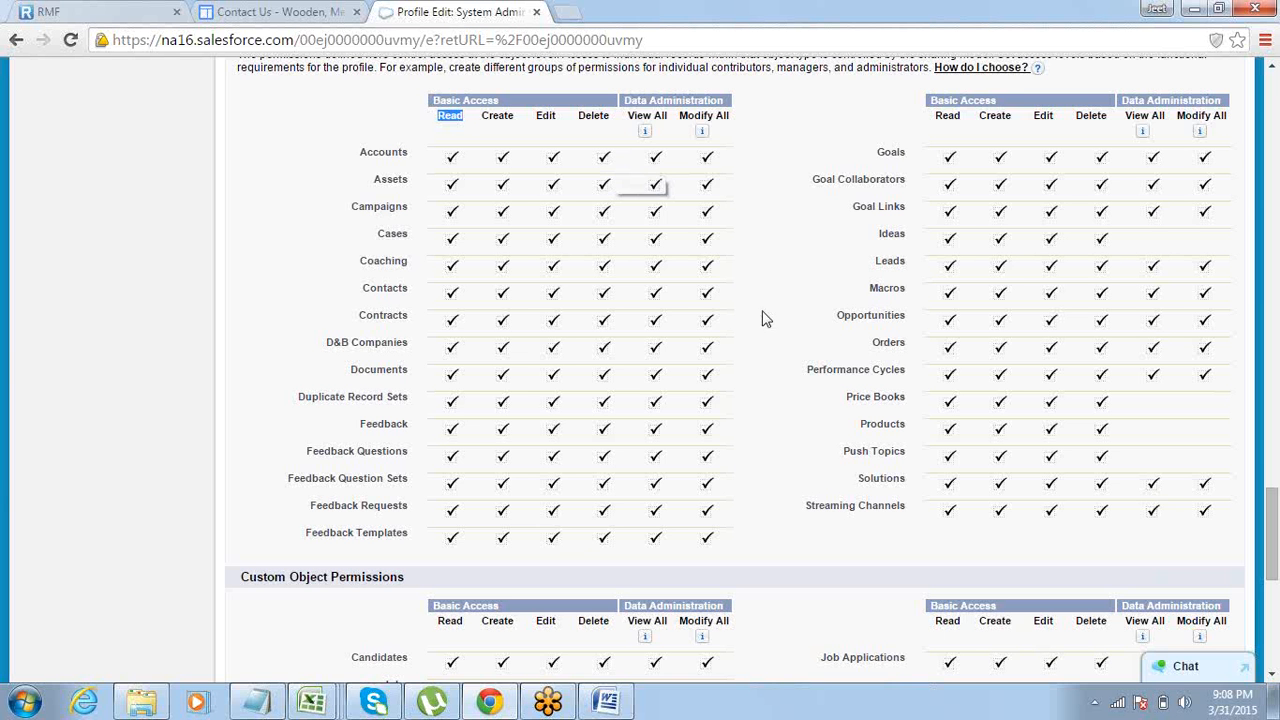
Highlight the System Administrator profile name, recheck its object permissions, and cancel the profile edit without saving.
left_click_drag(1275, 537, 1276, 110)
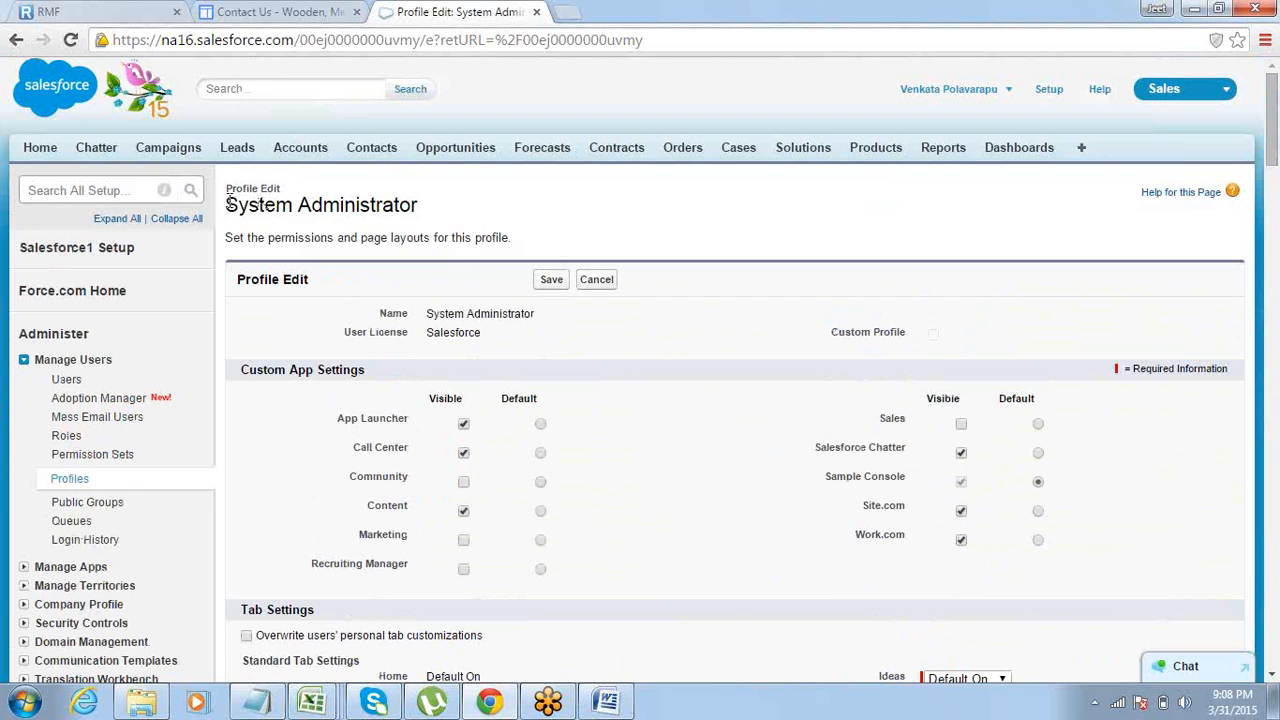
left_click_drag(225, 204, 422, 206)
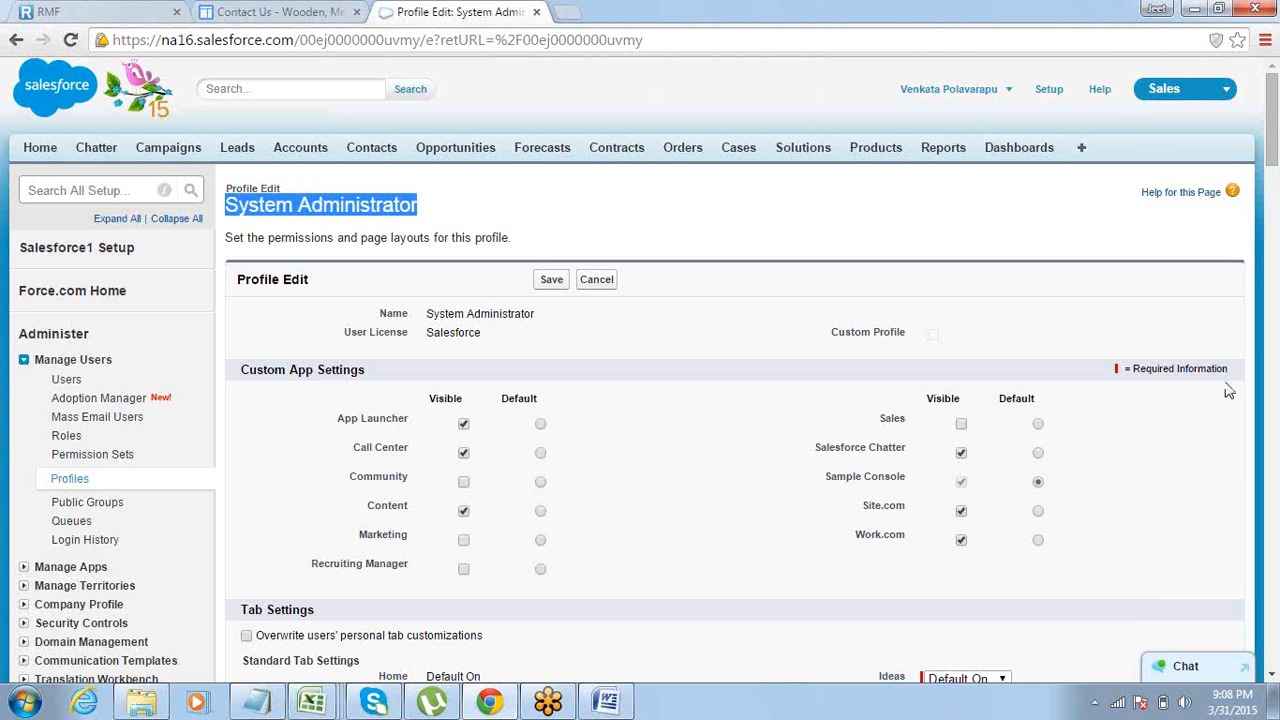
left_click_drag(1276, 175, 1276, 540)
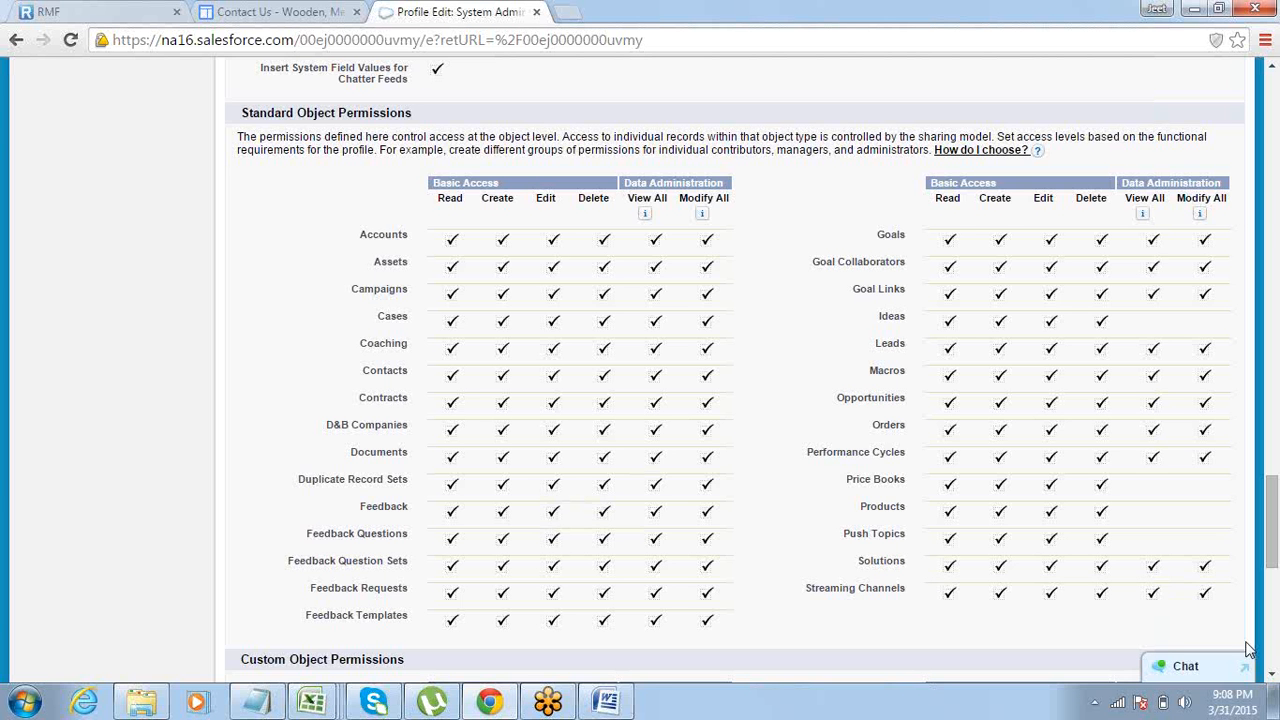
left_click_drag(1276, 534, 1276, 131)
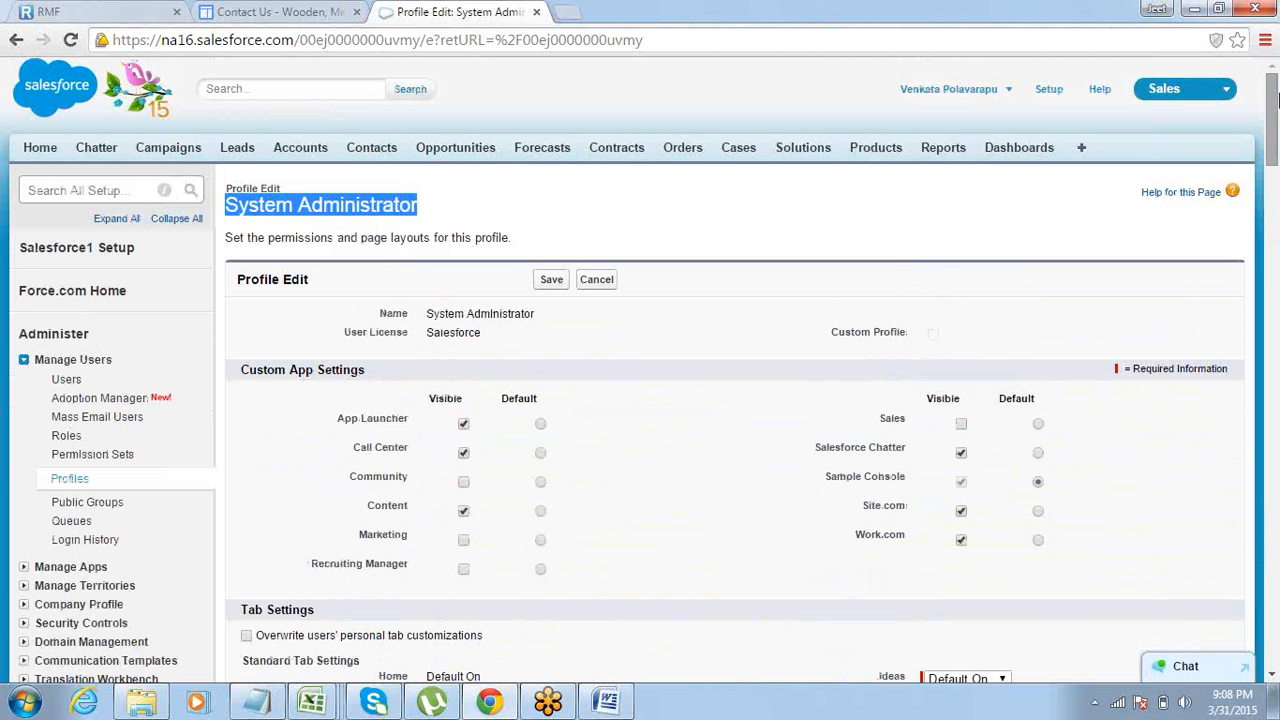
left_click(602, 280)
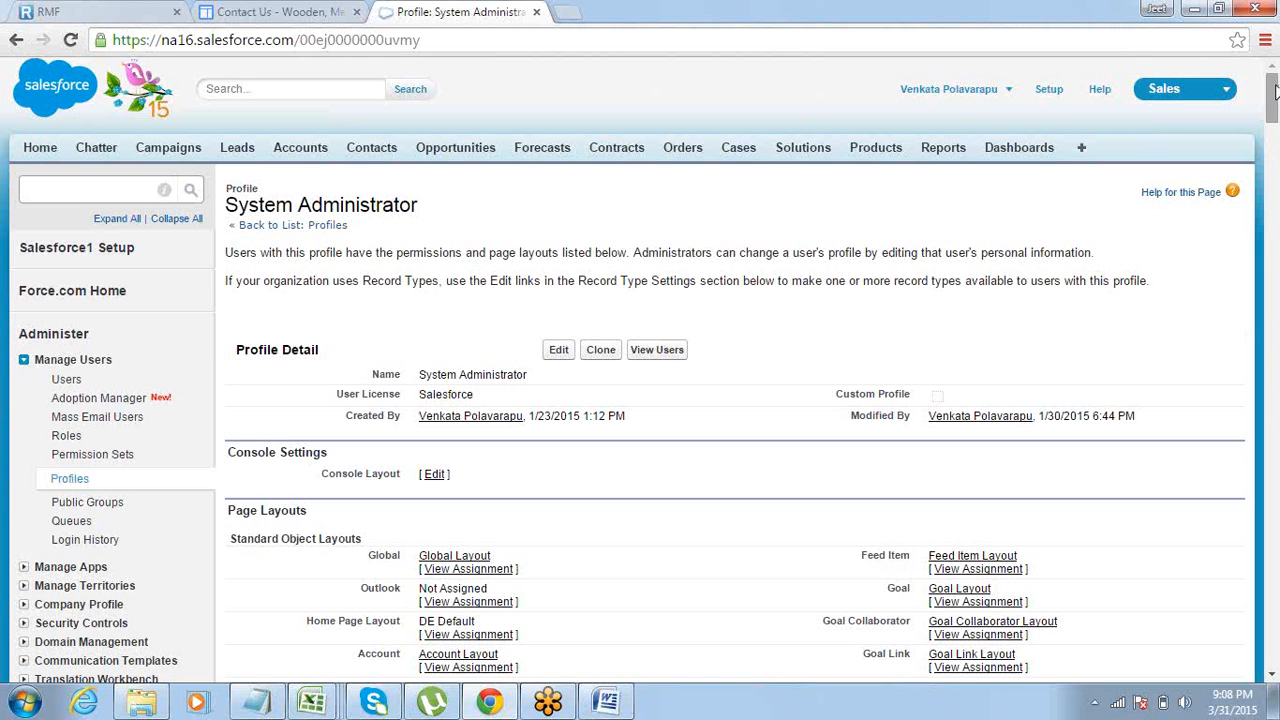
Start a new profile from the Profiles list and choose System Administrator as the existing profile to clone.
left_click(70, 480)
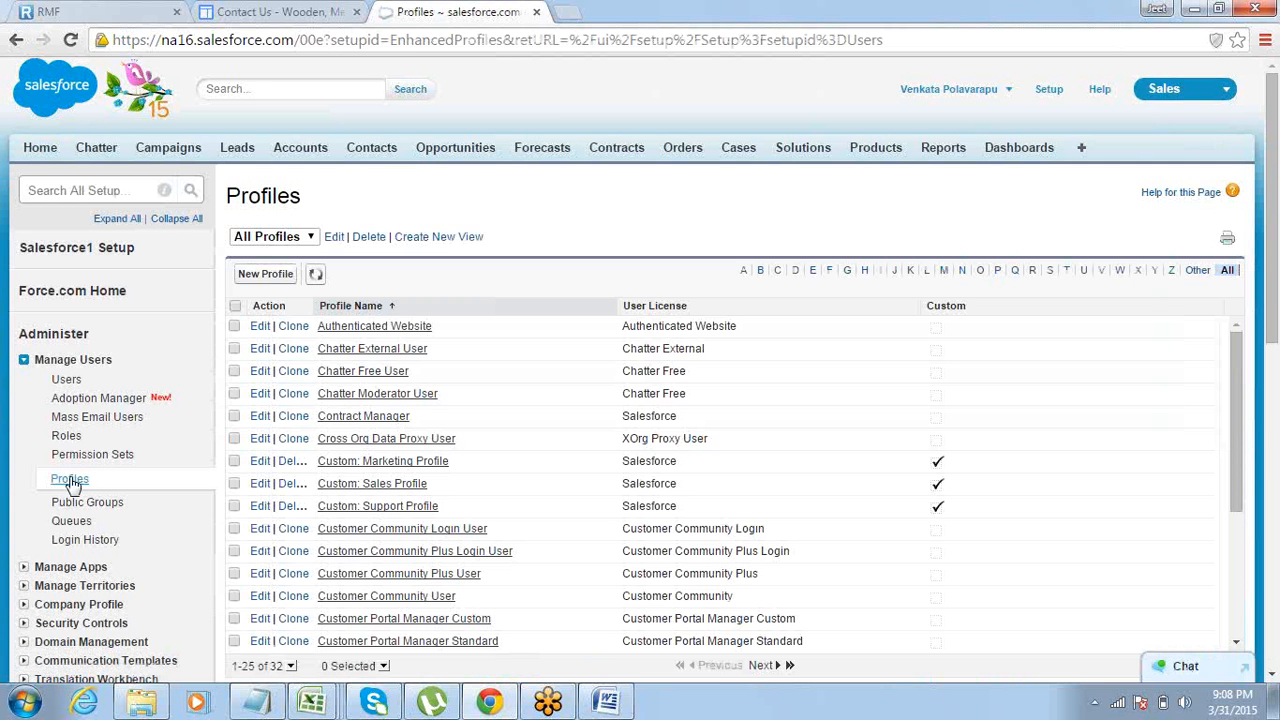
left_click(264, 275)
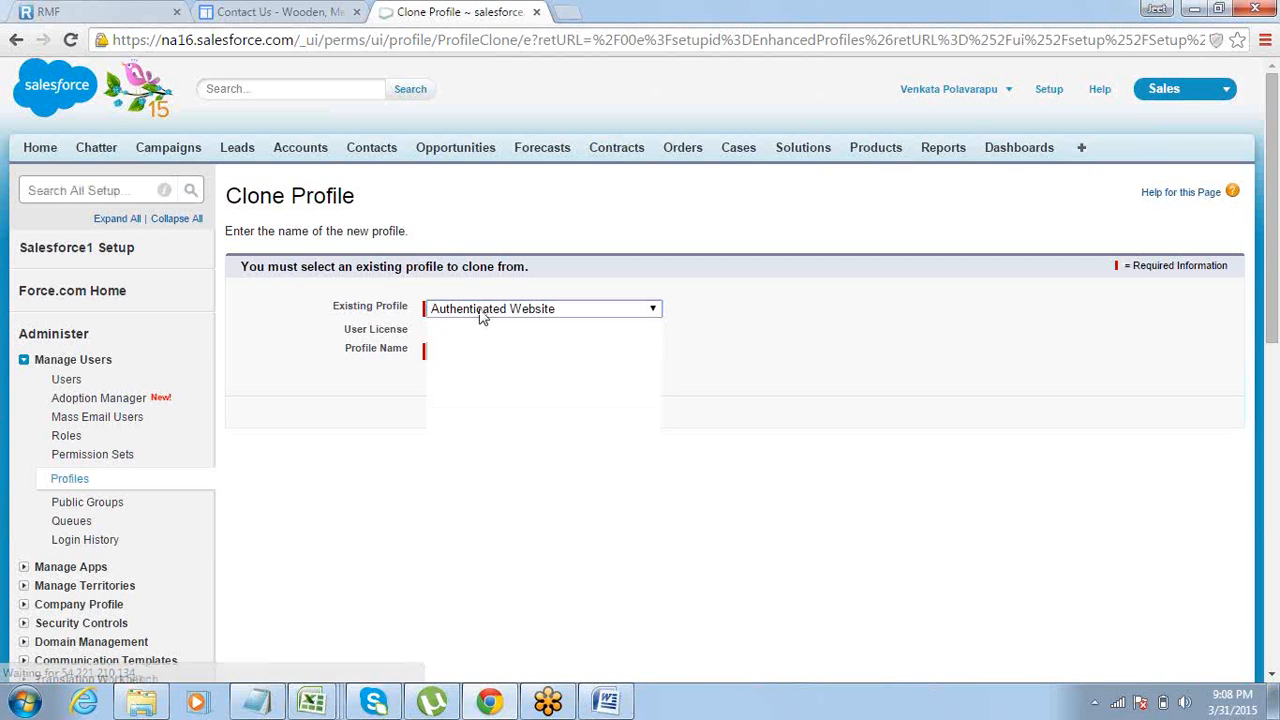
left_click(480, 312)
left_click_drag(656, 348, 677, 523)
left_click(528, 582)
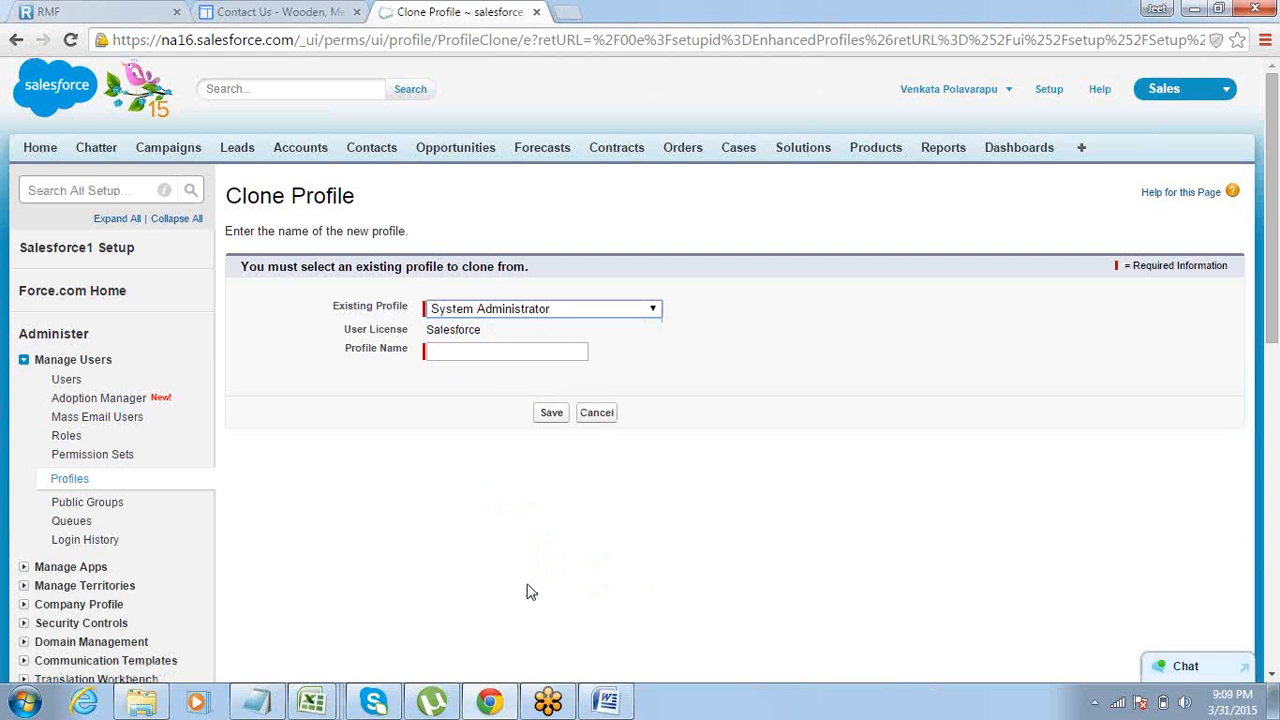
left_click(580, 314)
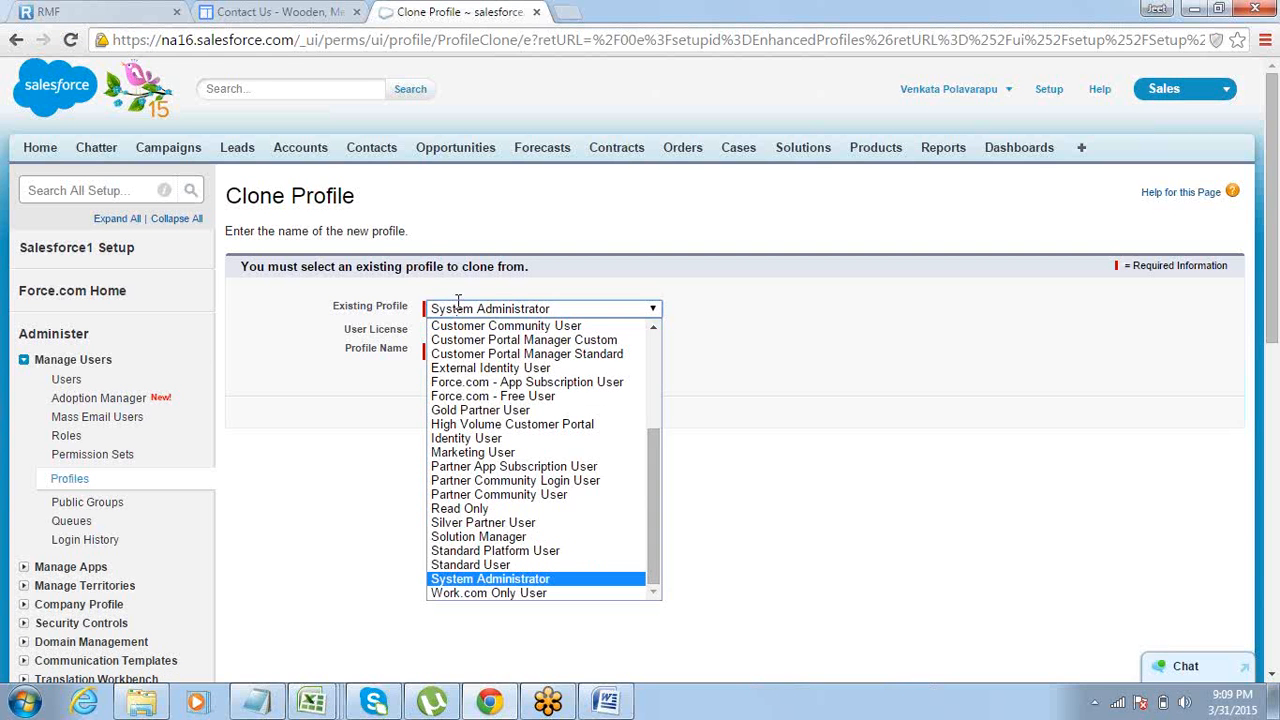
left_click(476, 229)
Name the cloned profile Sys Admin w/o Delete Permission and save it.
left_click(458, 353)
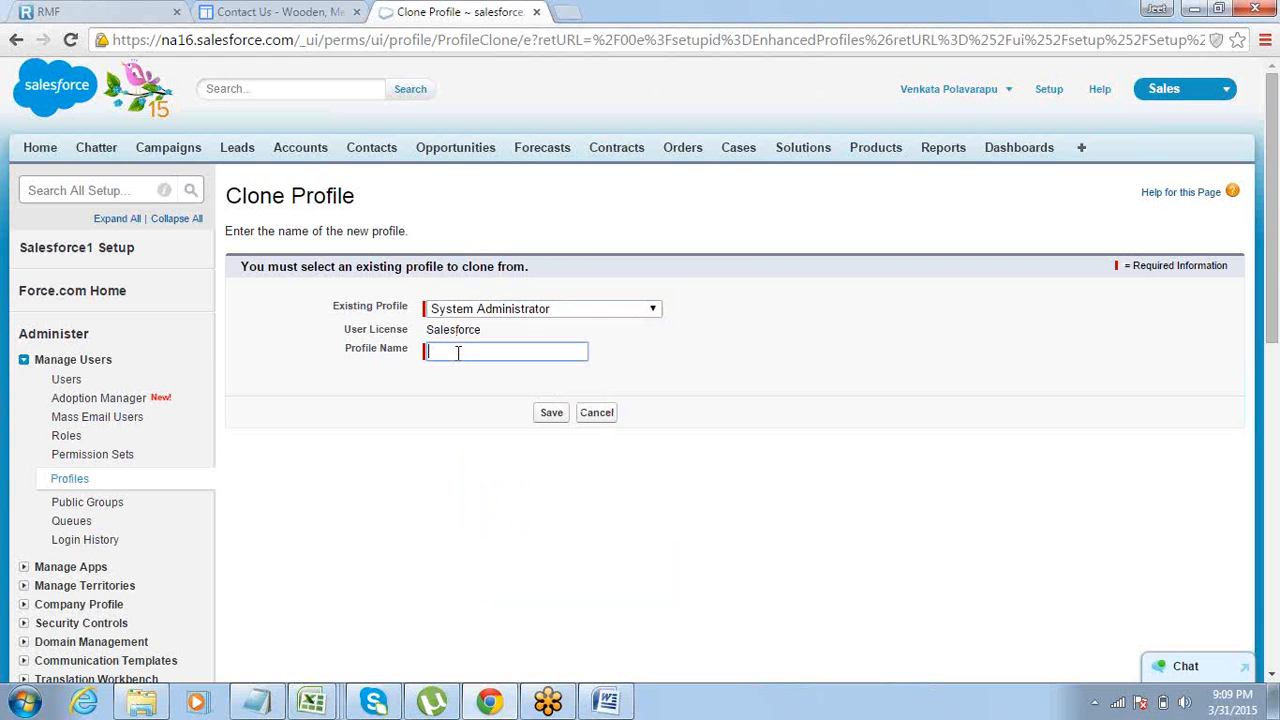
type("Sys Admin w/o Delete")
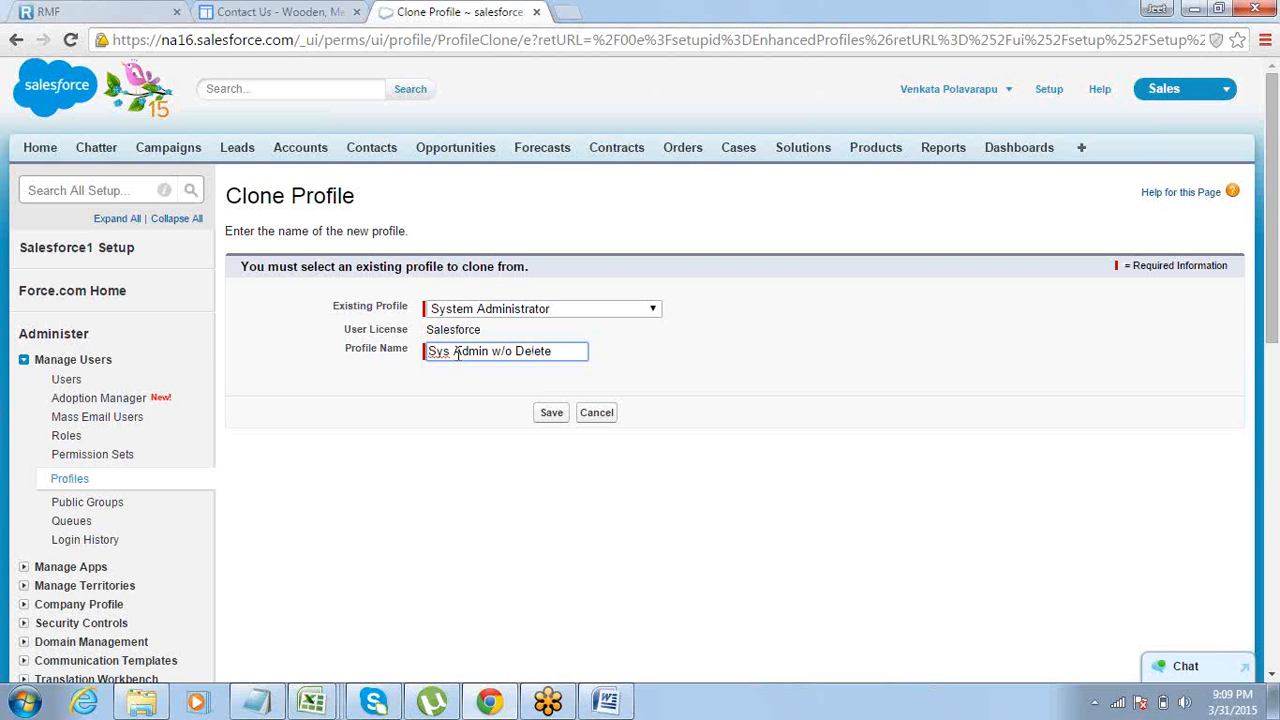
type(" Permission")
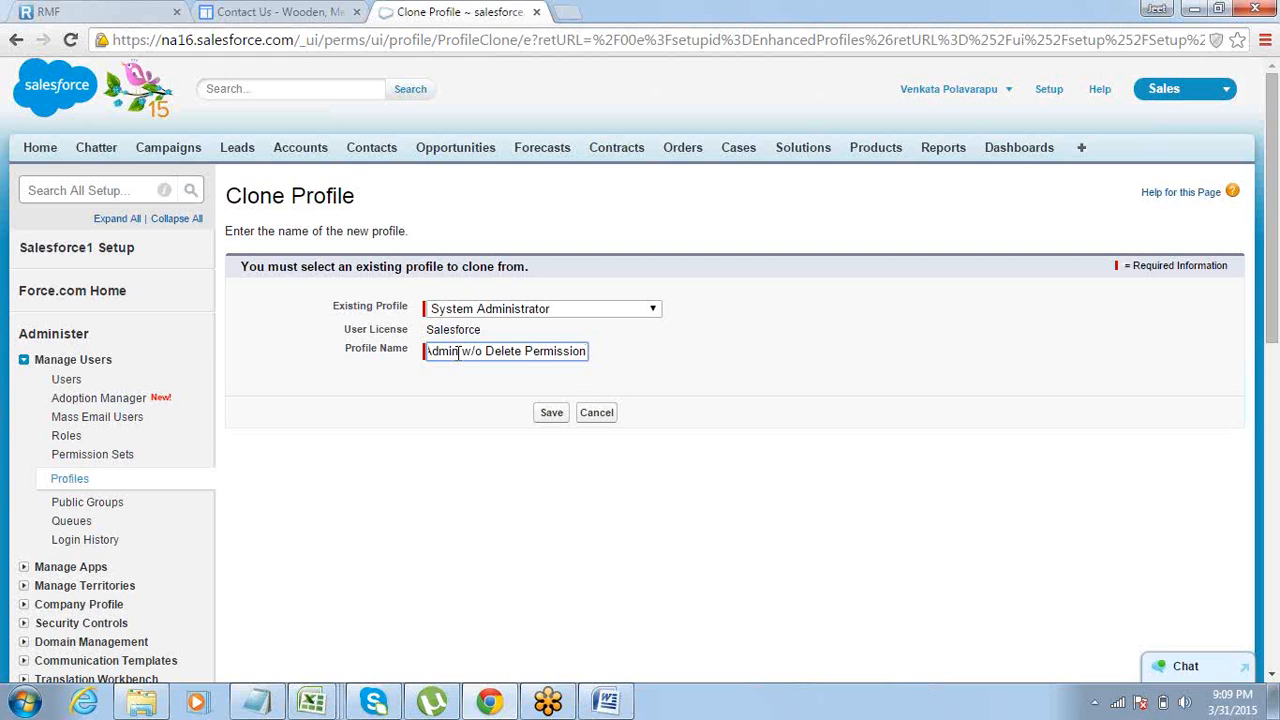
left_click(551, 421)
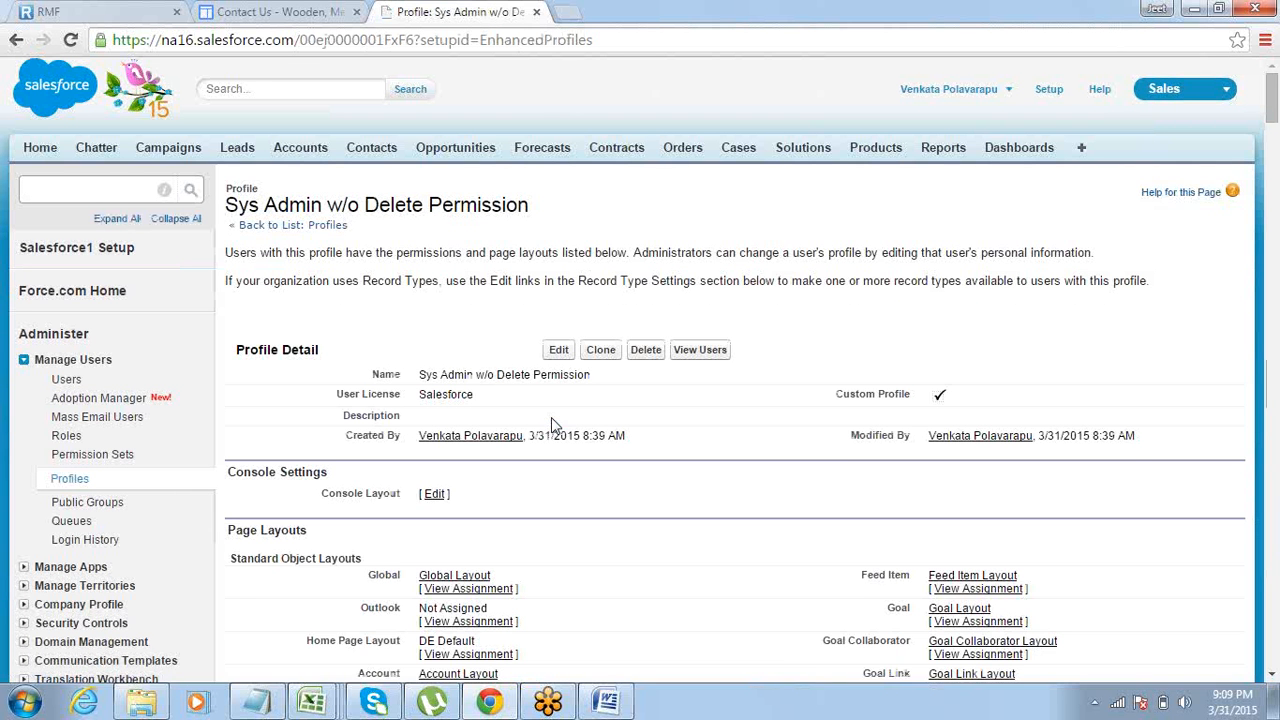
Open the new profile for editing and remove the Delete permission on Accounts and Assets.
left_click_drag(291, 205, 538, 210)
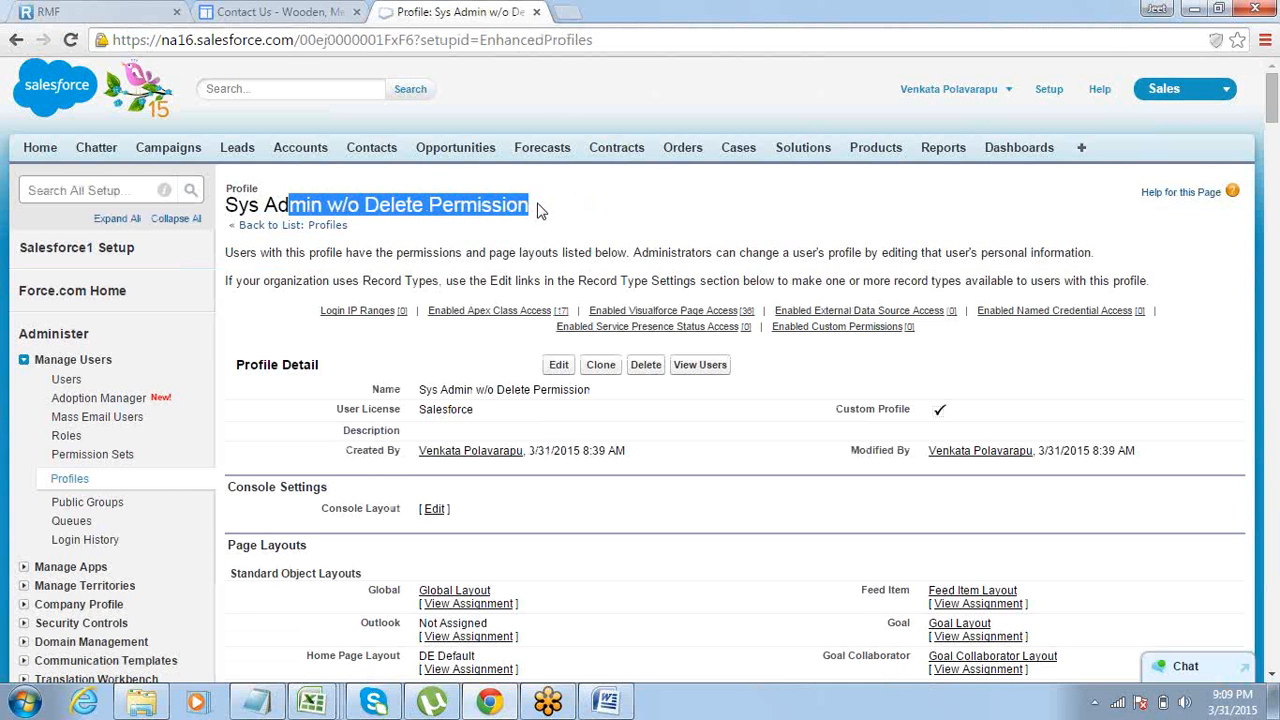
left_click(553, 367)
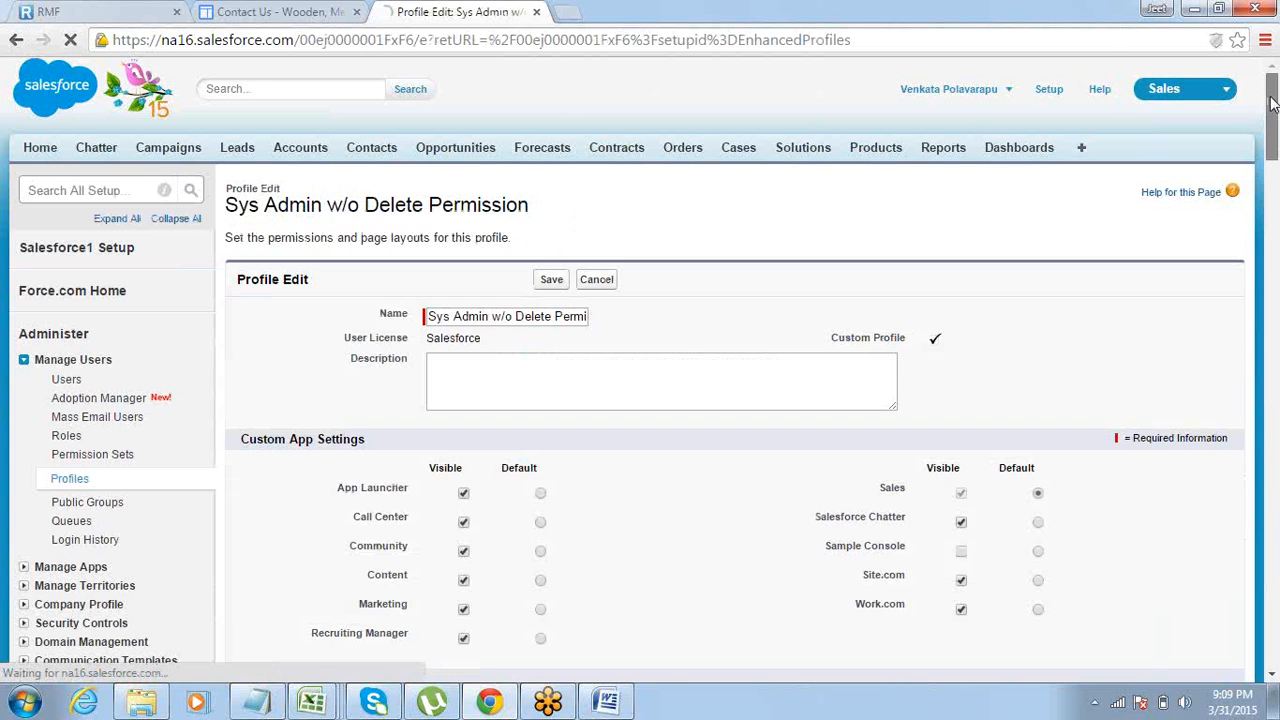
left_click_drag(1270, 277, 1268, 514)
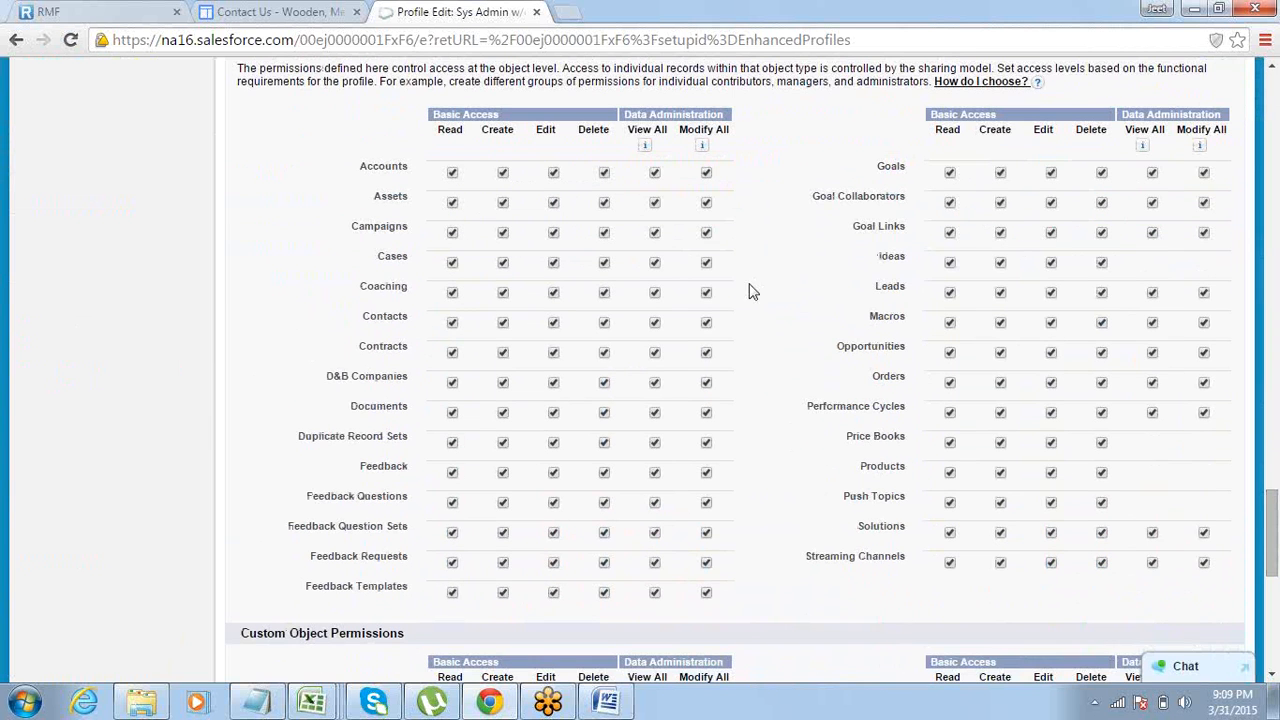
left_click(606, 174)
left_click(604, 204)
left_click(744, 240)
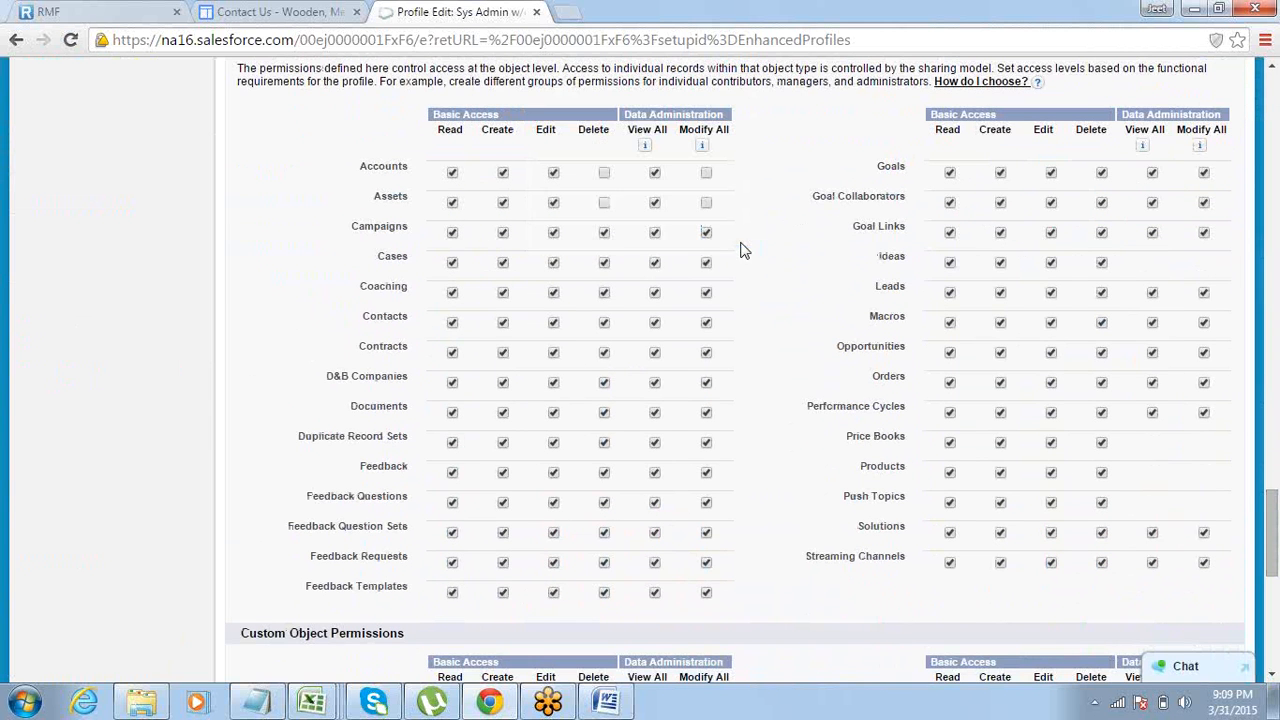
Remove the Delete permission on Campaigns, Cases, Coaching, Contacts and Contracts, acknowledging the cascade-delete warnings.
left_click(604, 236)
left_click(604, 264)
left_click(604, 294)
left_click(604, 322)
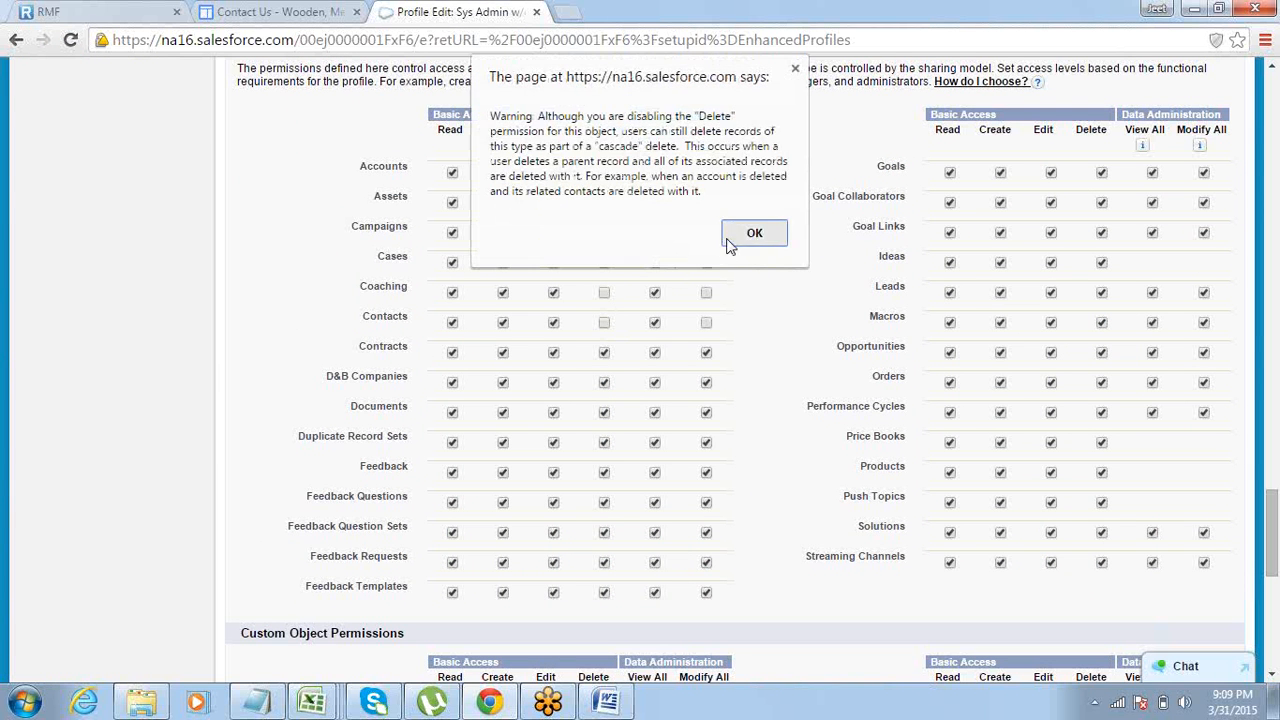
left_click(728, 242)
left_click(604, 352)
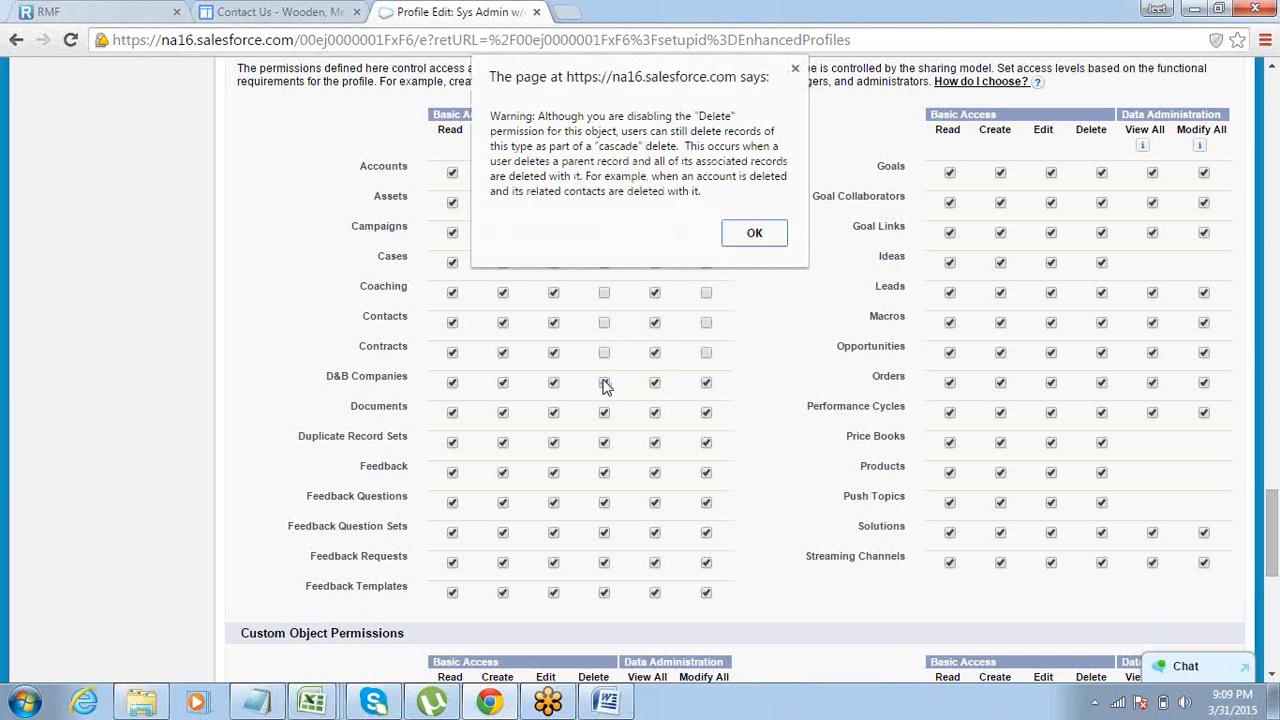
left_click(753, 229)
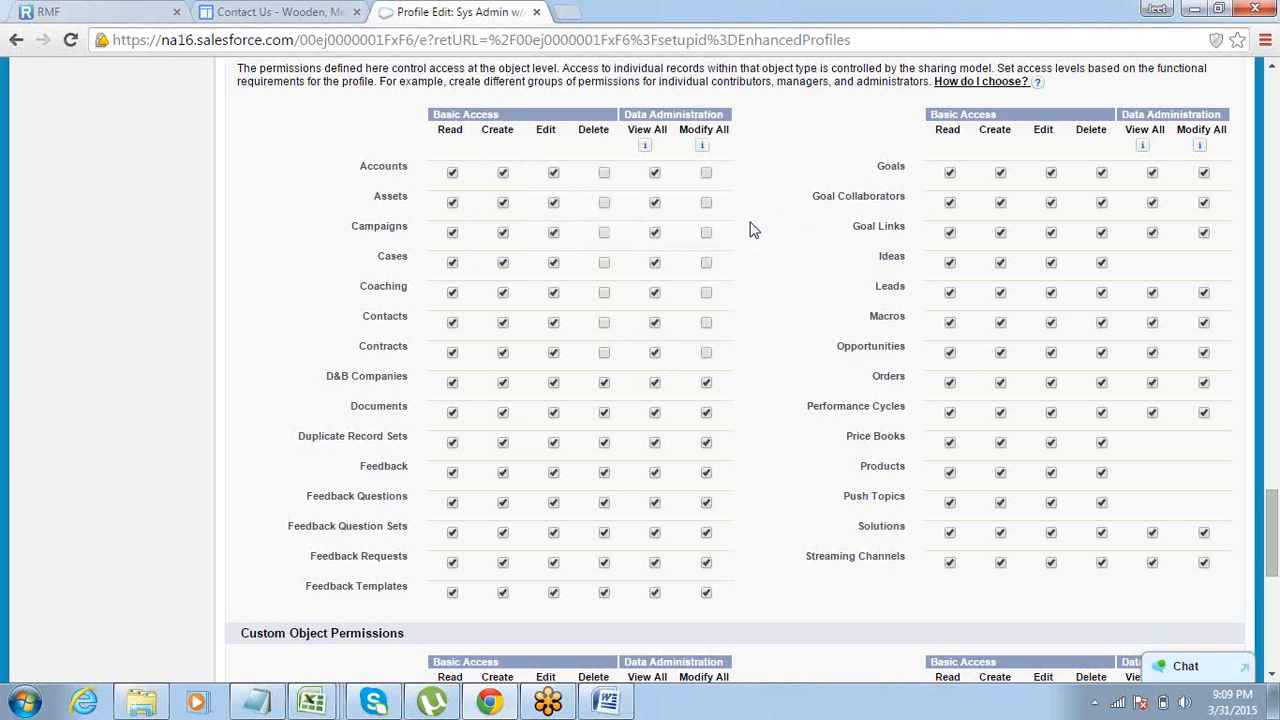
Remove the Delete permission on D&B Companies, Documents, Duplicate Record Sets and Feedback, acknowledging the warning.
left_click(604, 383)
left_click(604, 413)
left_click(604, 443)
left_click(604, 472)
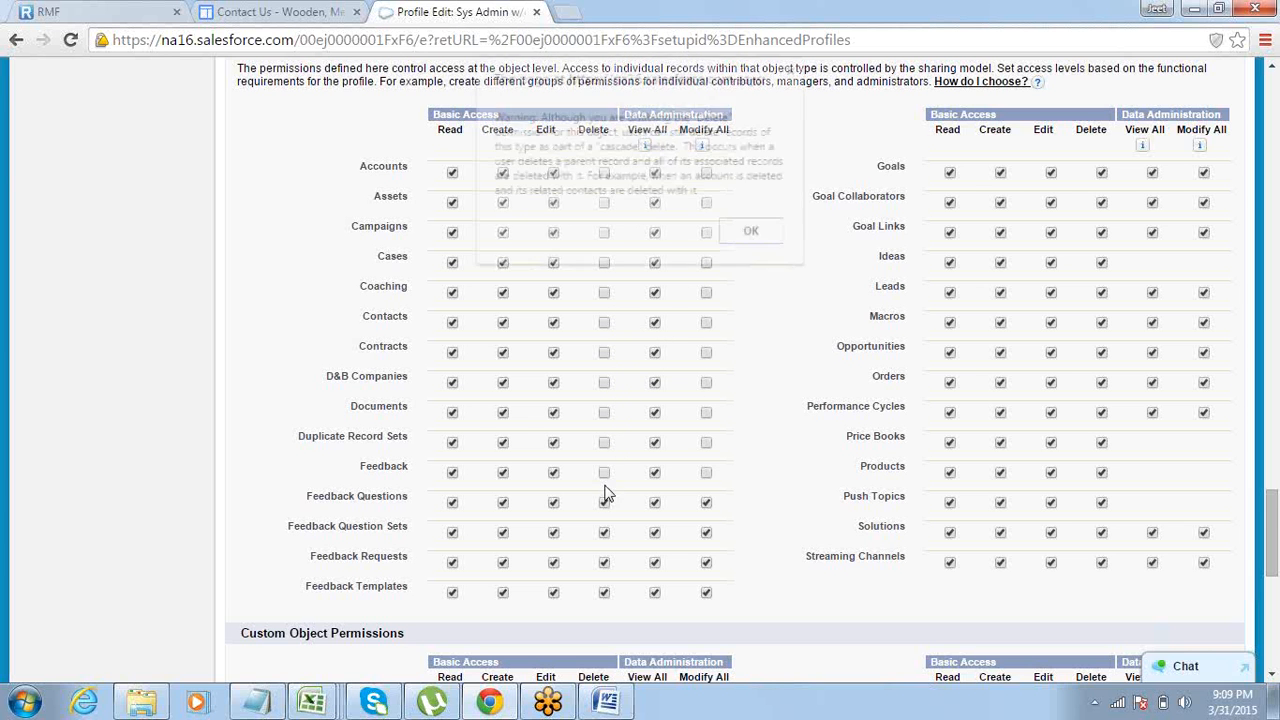
left_click(758, 230)
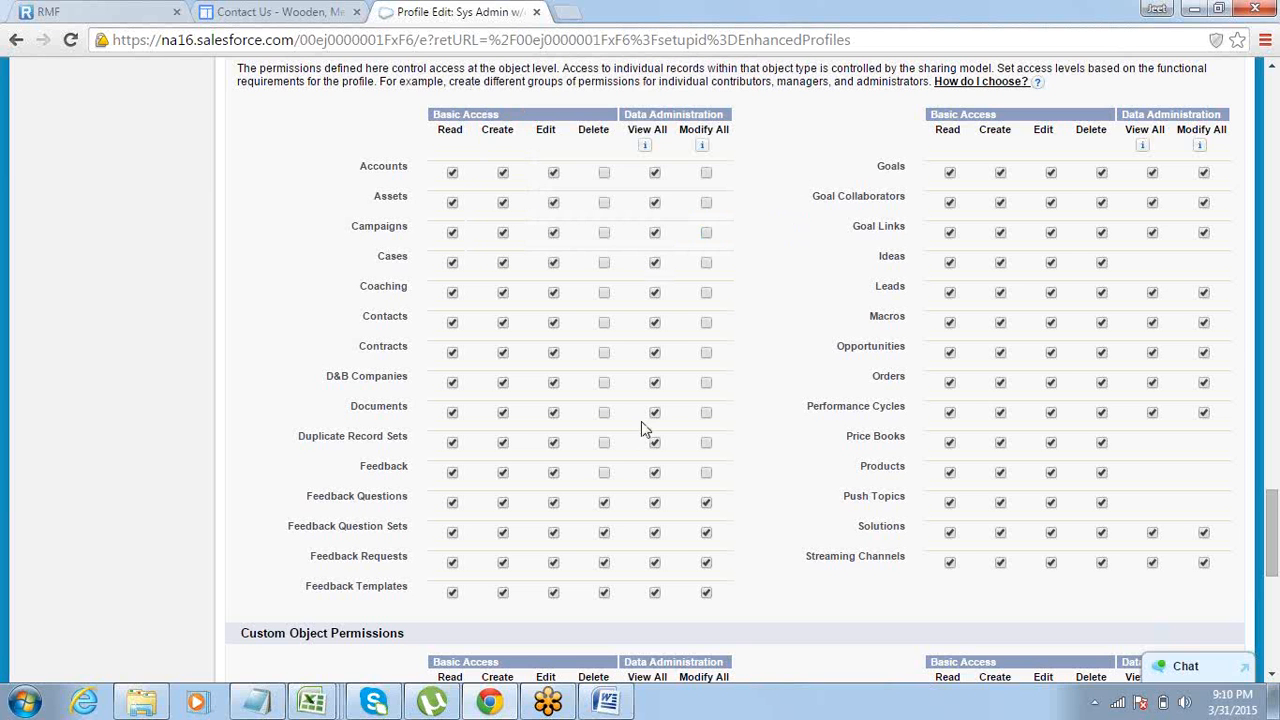
Remove the Delete permission on Feedback Questions, Feedback Question Sets, Feedback Requests and Feedback Templates, acknowledging the cascade-delete warnings.
left_click(604, 502)
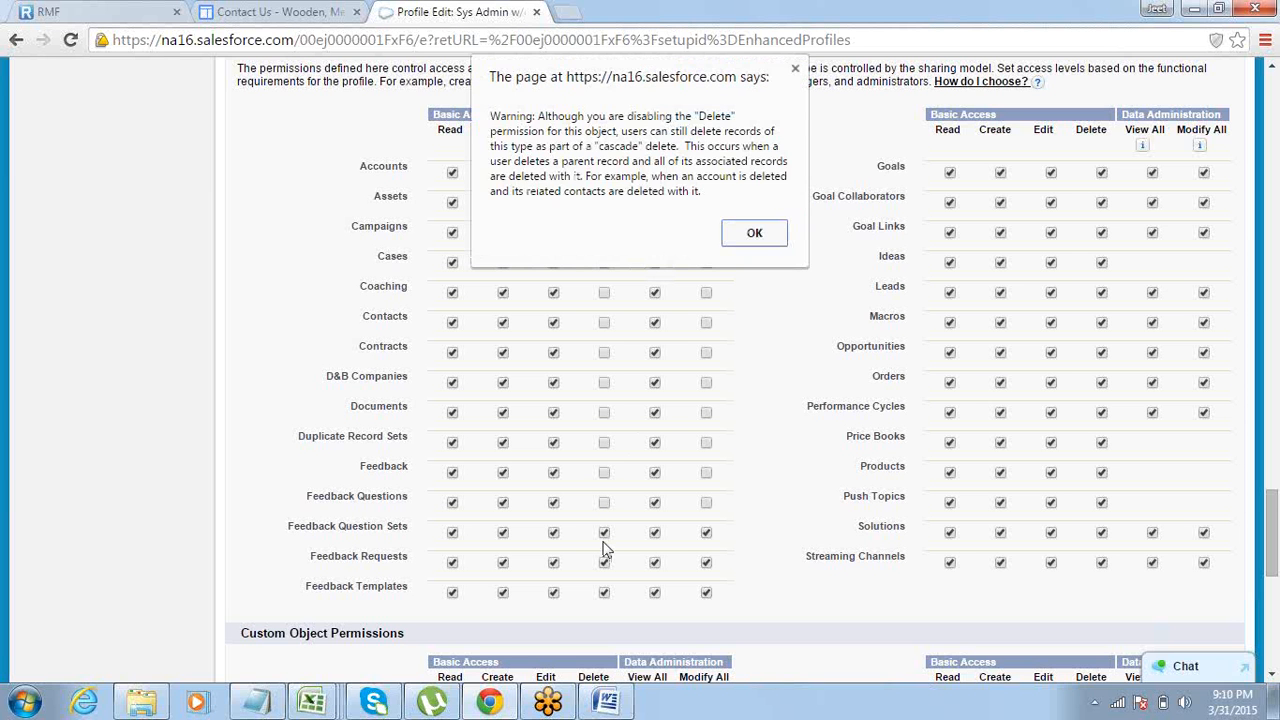
key("Return")
left_click(604, 532)
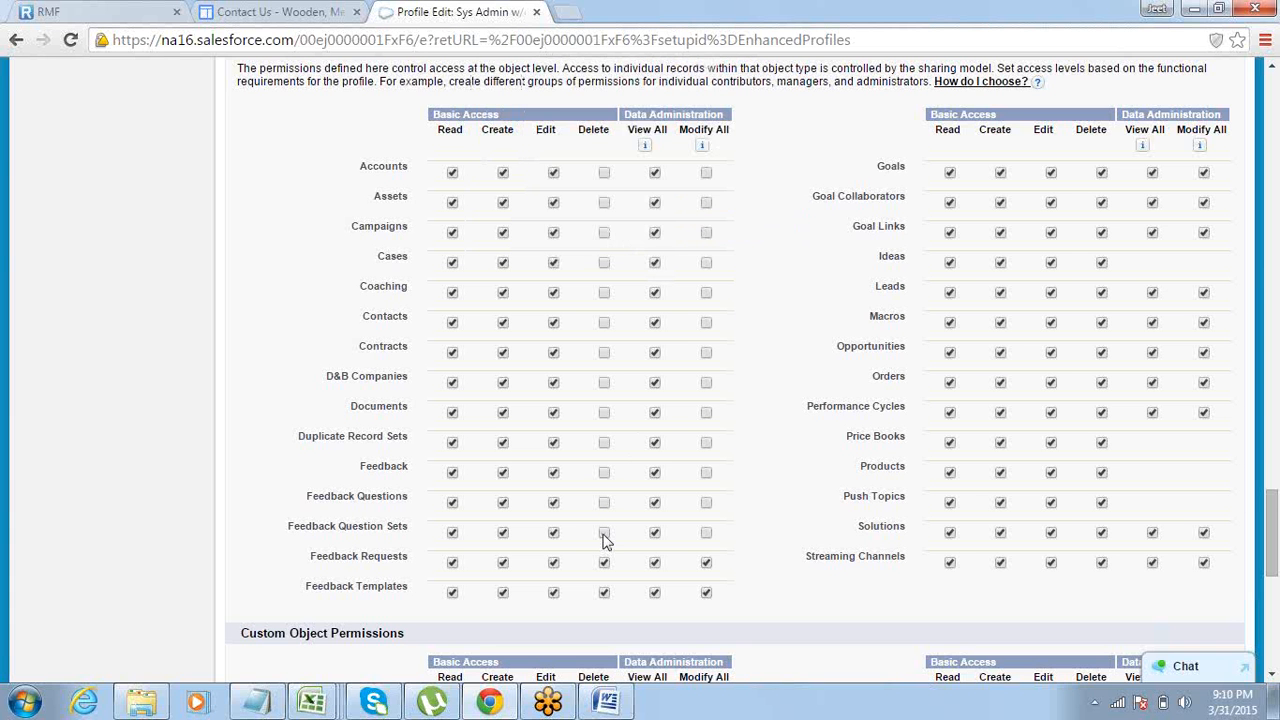
left_click(604, 562)
left_click(604, 592)
key("Return")
Remove the Delete permission on Goals, Goal Collaborators, Goal Links and Ideas, acknowledging the warnings, and save the profile.
left_click(1101, 203)
key("Return")
left_click(1101, 233)
key("Return")
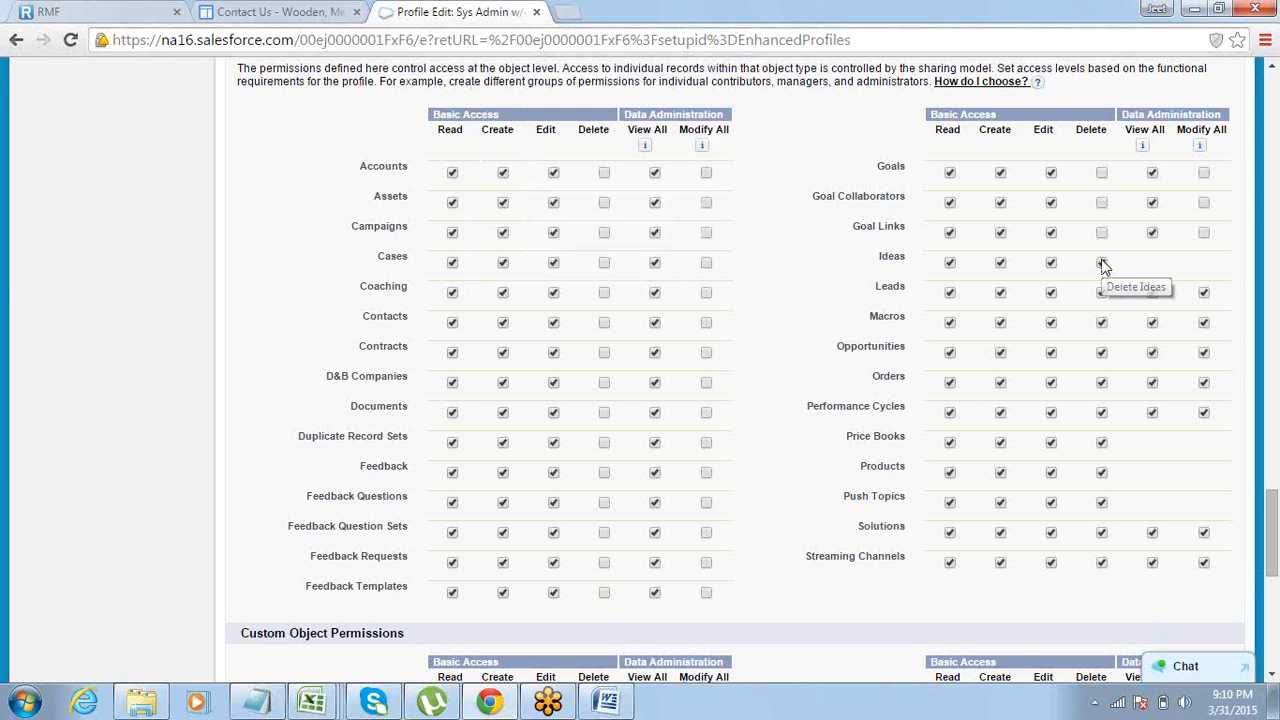
left_click(1102, 263)
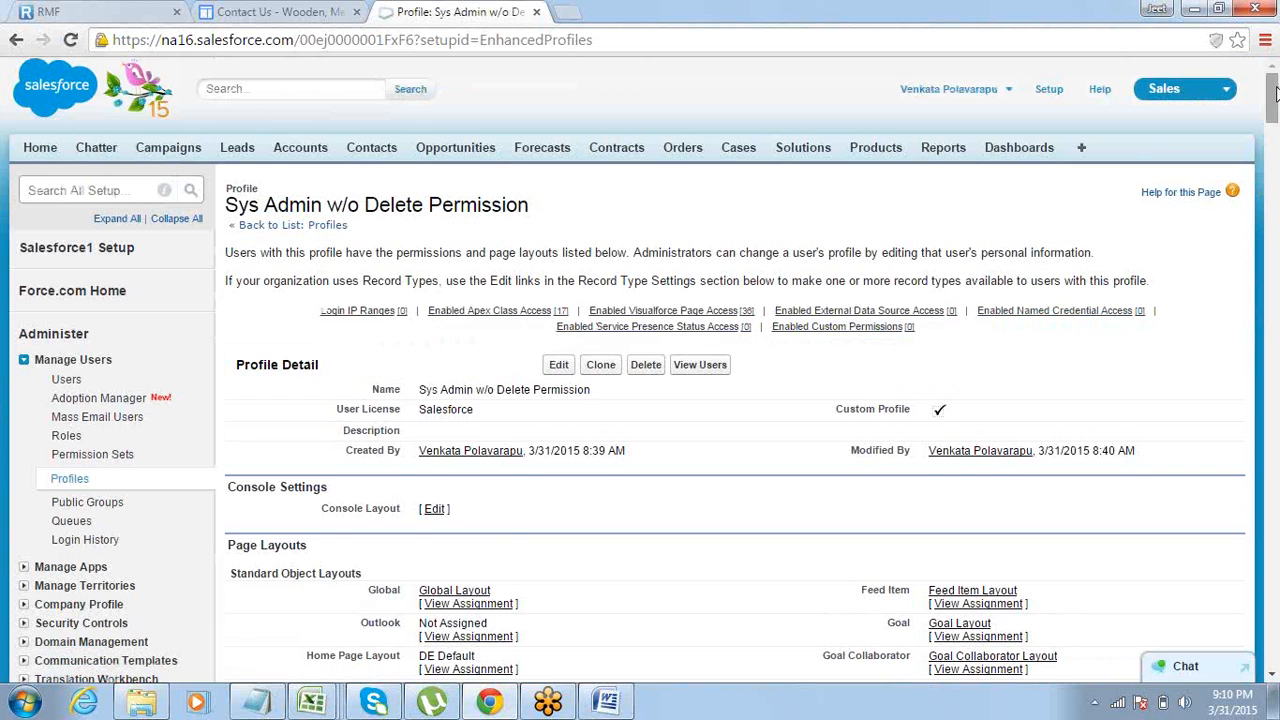
Review the standard and custom object permissions on the saved profile and return to its header.
left_click_drag(1272, 116, 1272, 490)
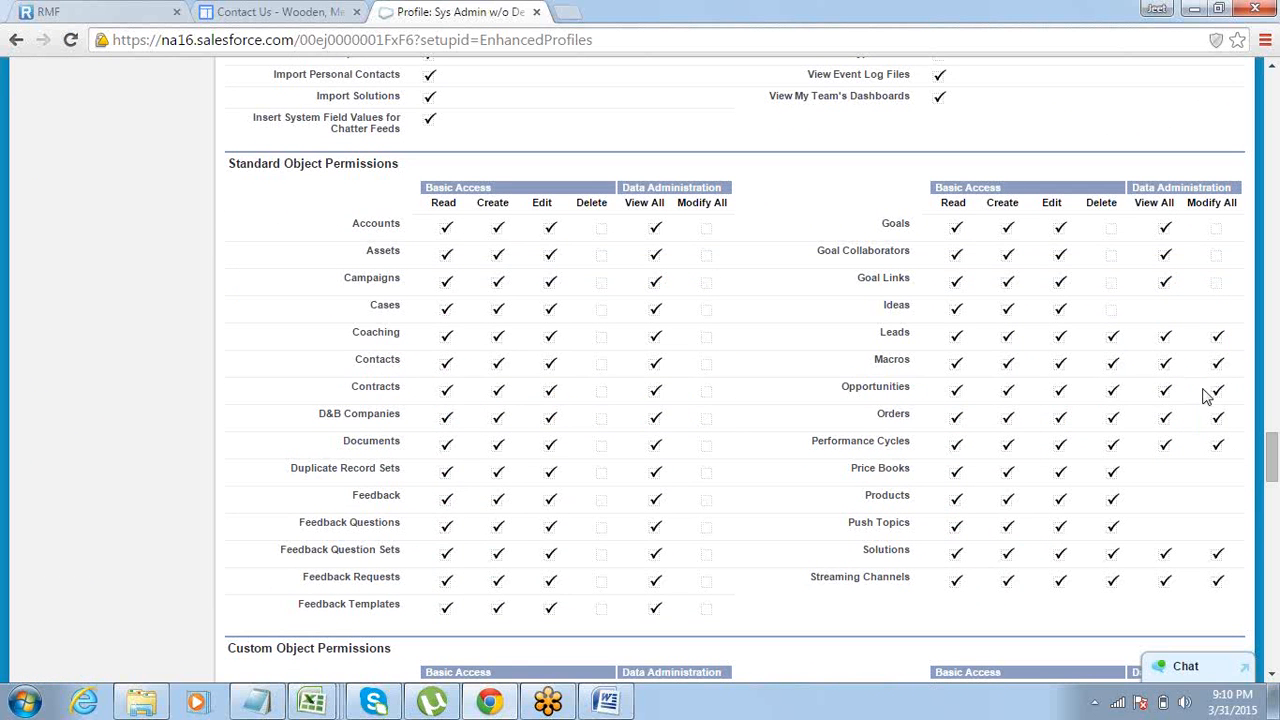
left_click_drag(1271, 460, 1273, 518)
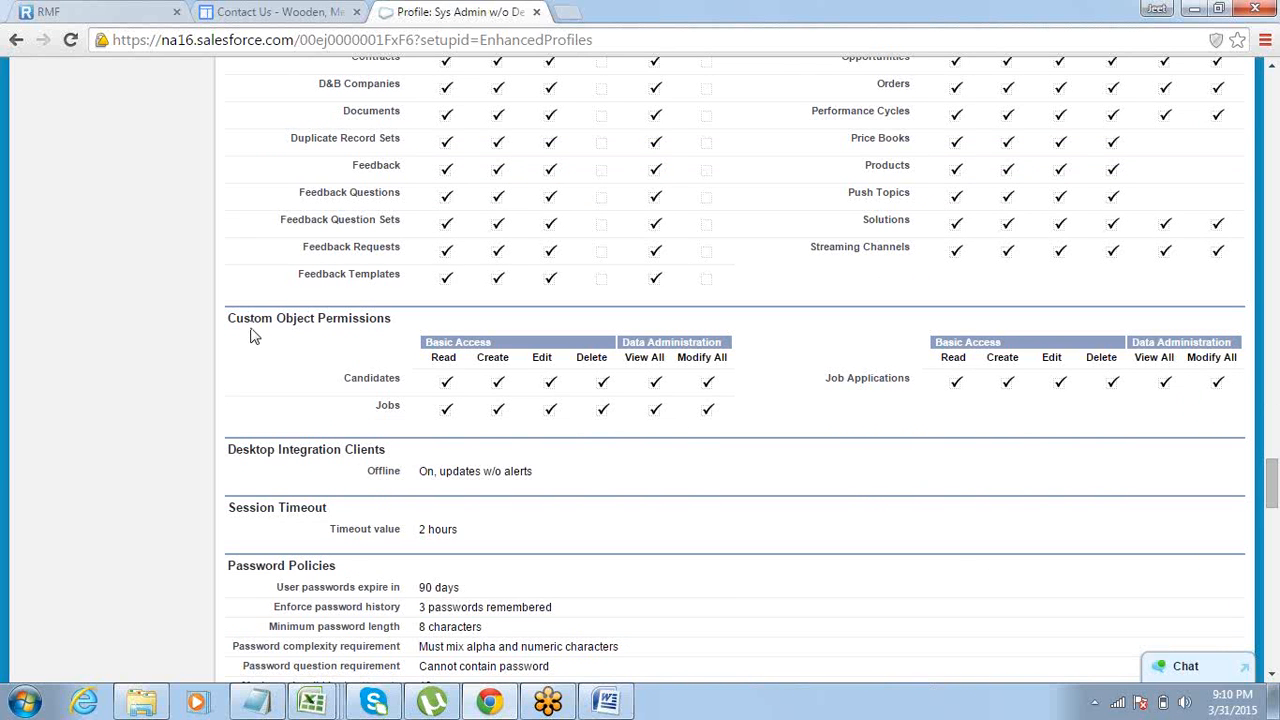
left_click_drag(1272, 470, 1273, 310)
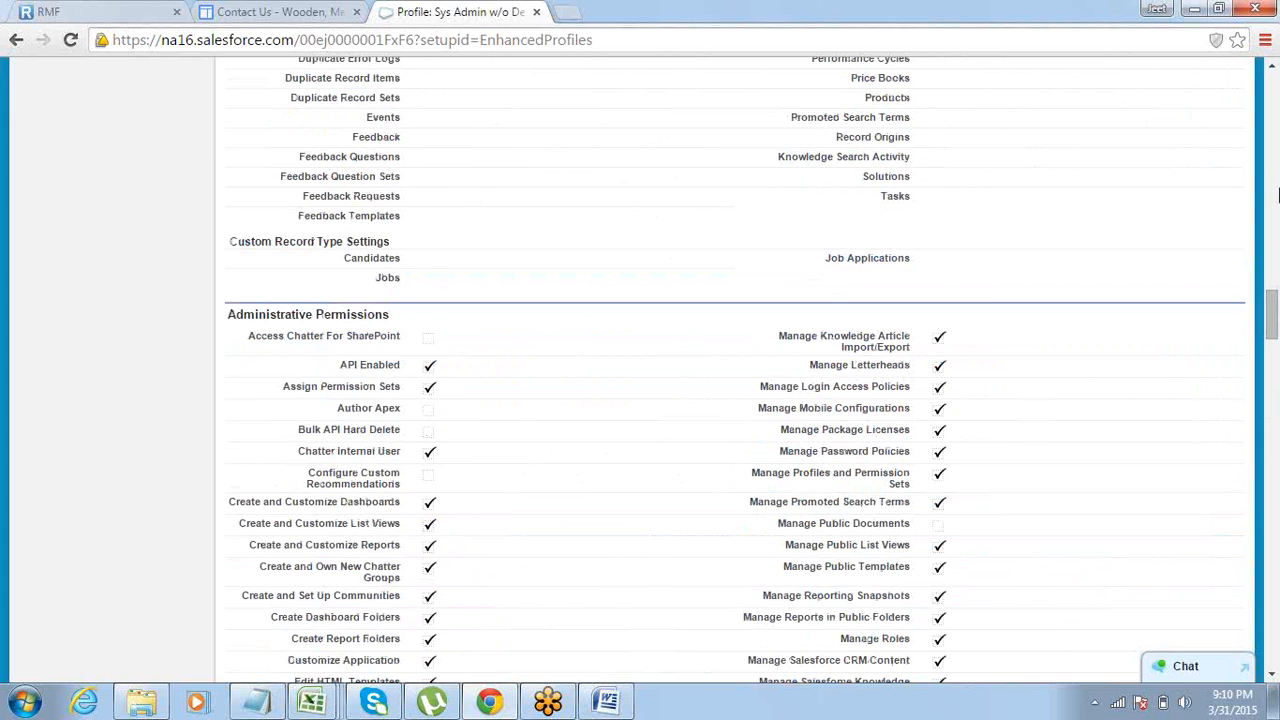
left_click_drag(1278, 195, 1276, 92)
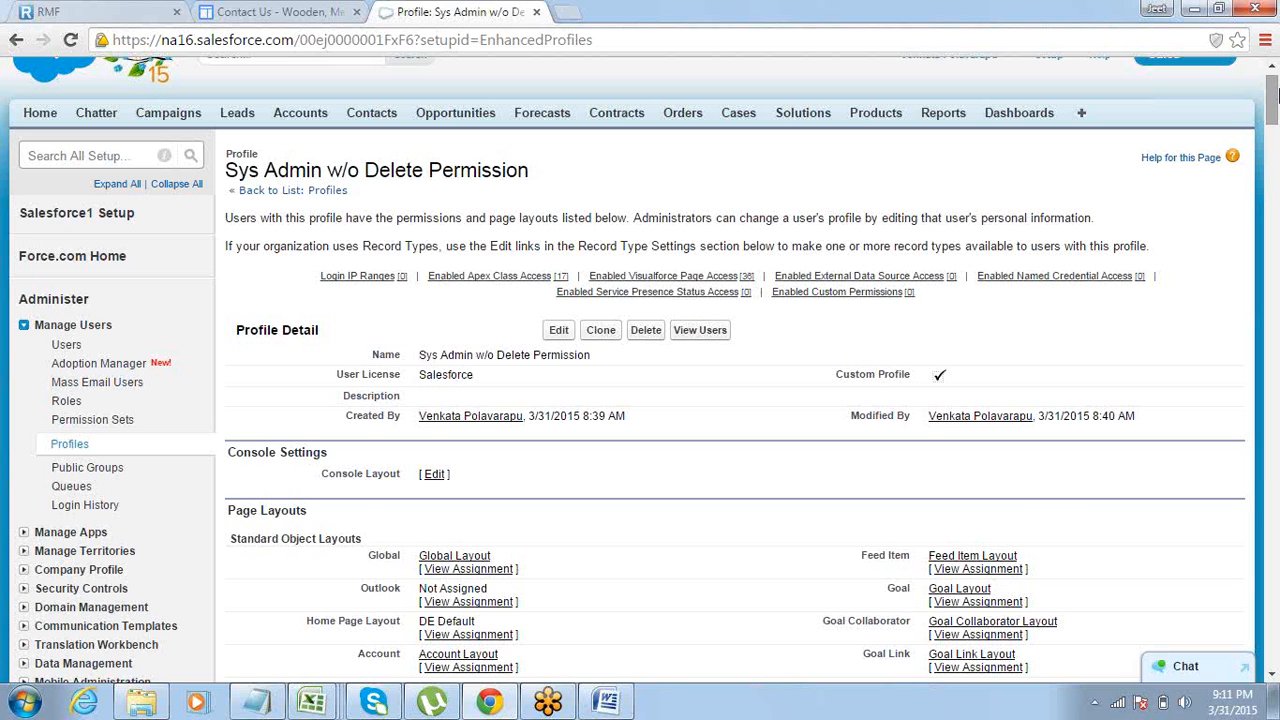
mouse_move(1275, 90)
left_mouse_down()
mouse_move(1275, 150)
mouse_move(1275, 90)
left_mouse_up()
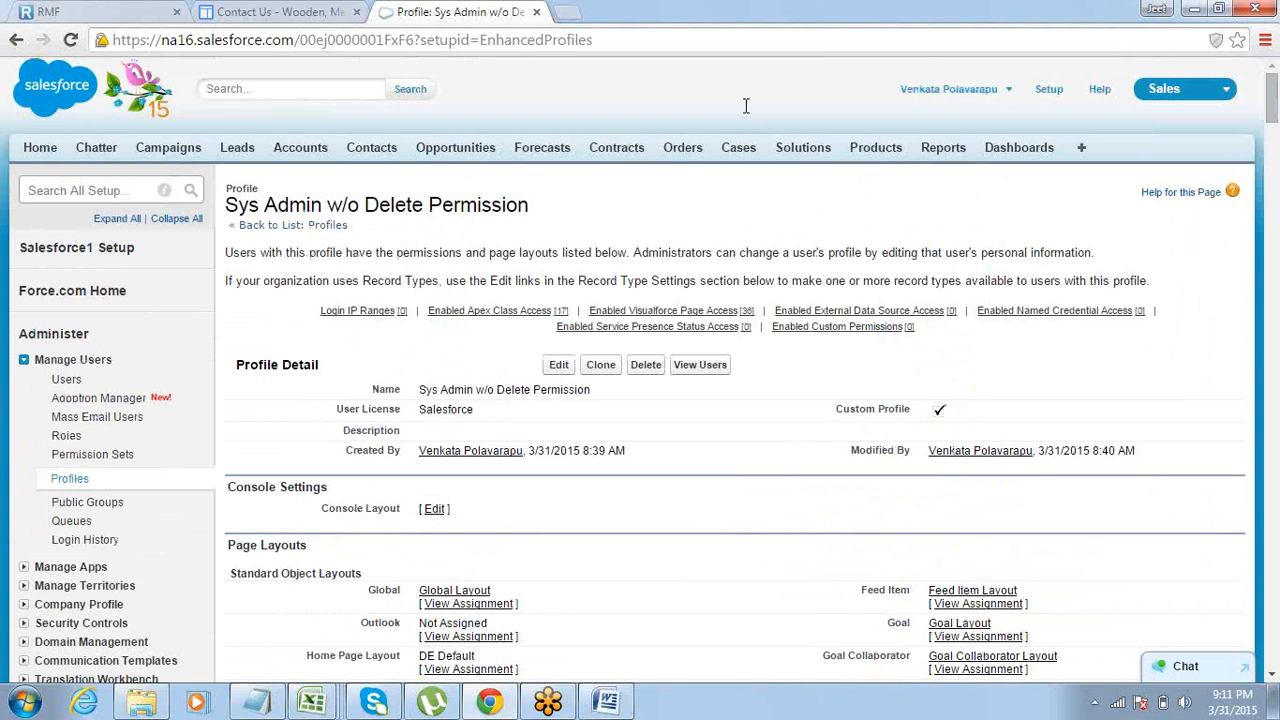
Switch to Notepad, highlight the Field Permissions line in the notes, and return to the Salesforce profile in Chrome.
left_click(257, 702)
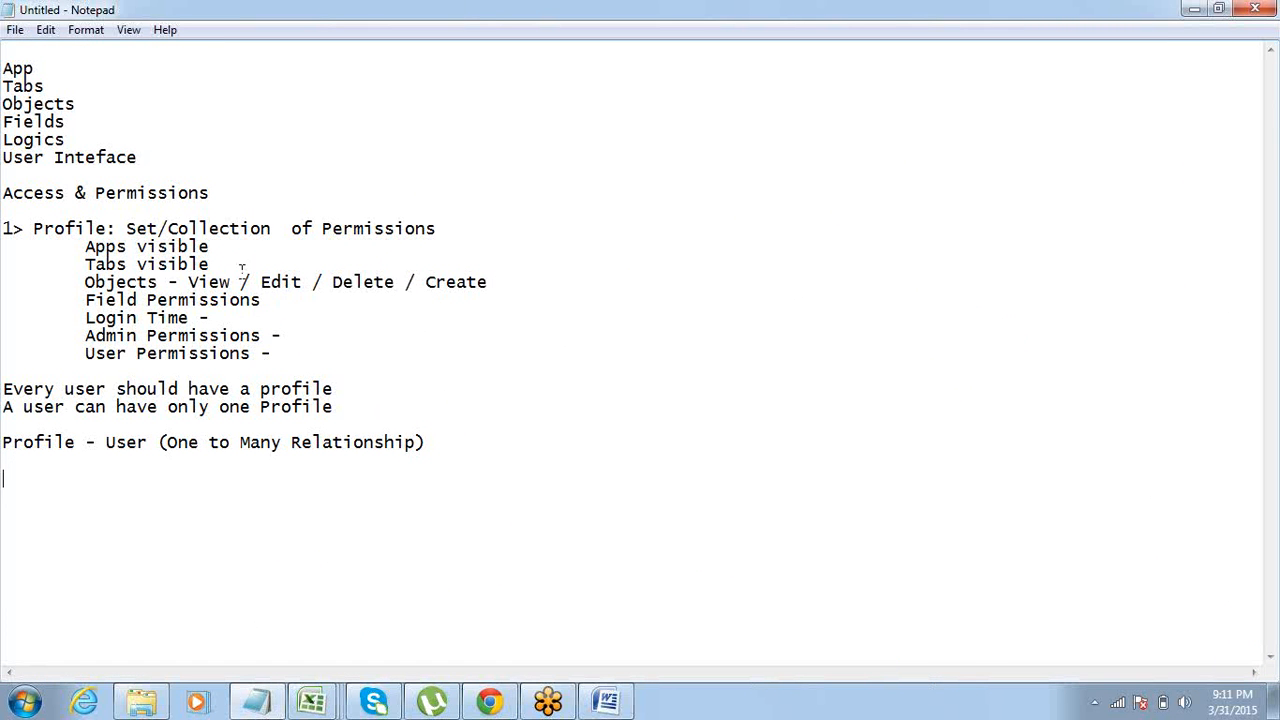
left_click_drag(84, 246, 85, 300)
left_click(277, 296)
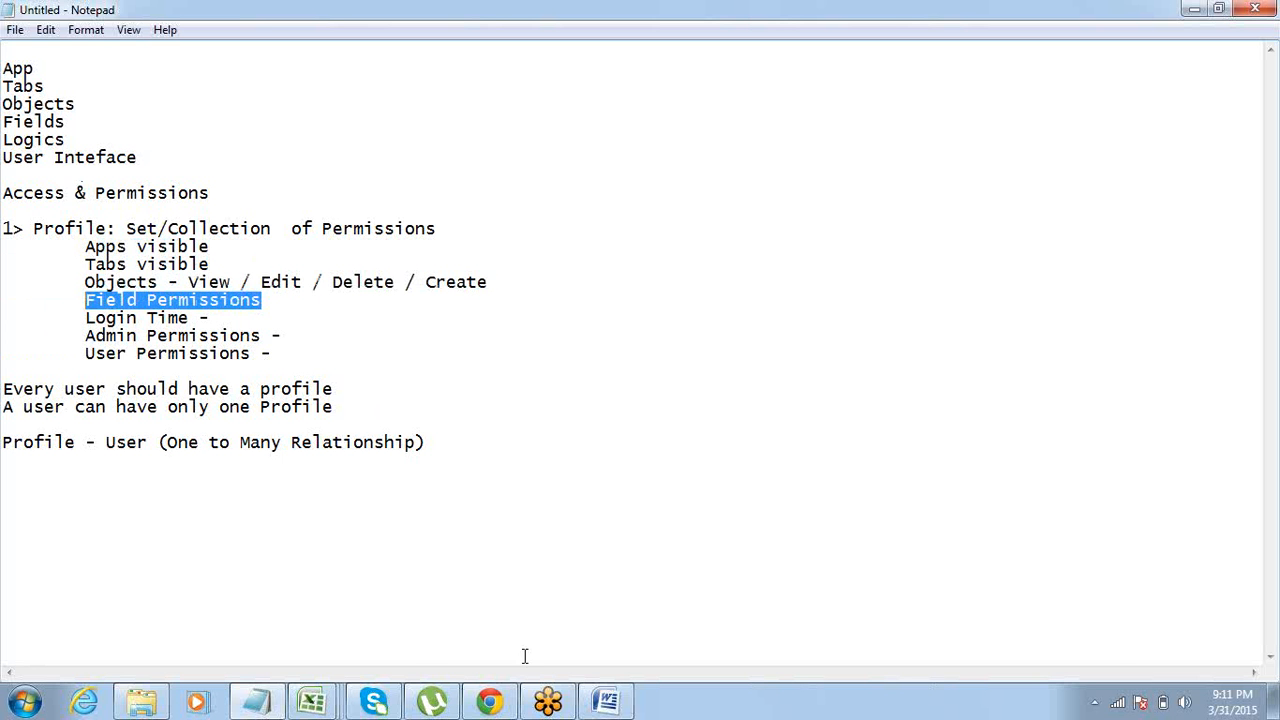
left_click(489, 701)
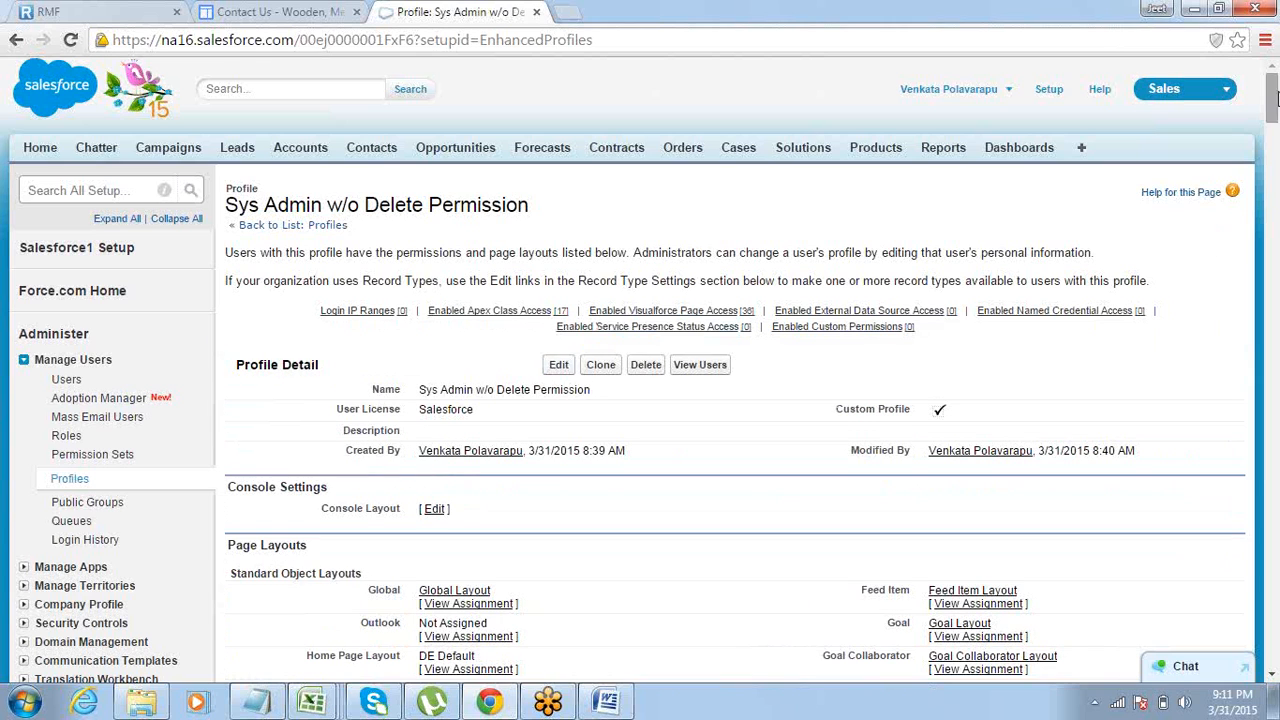
Open the Contact field-level security from the profile and examine the Email field's visibility.
left_click_drag(1274, 82, 1276, 197)
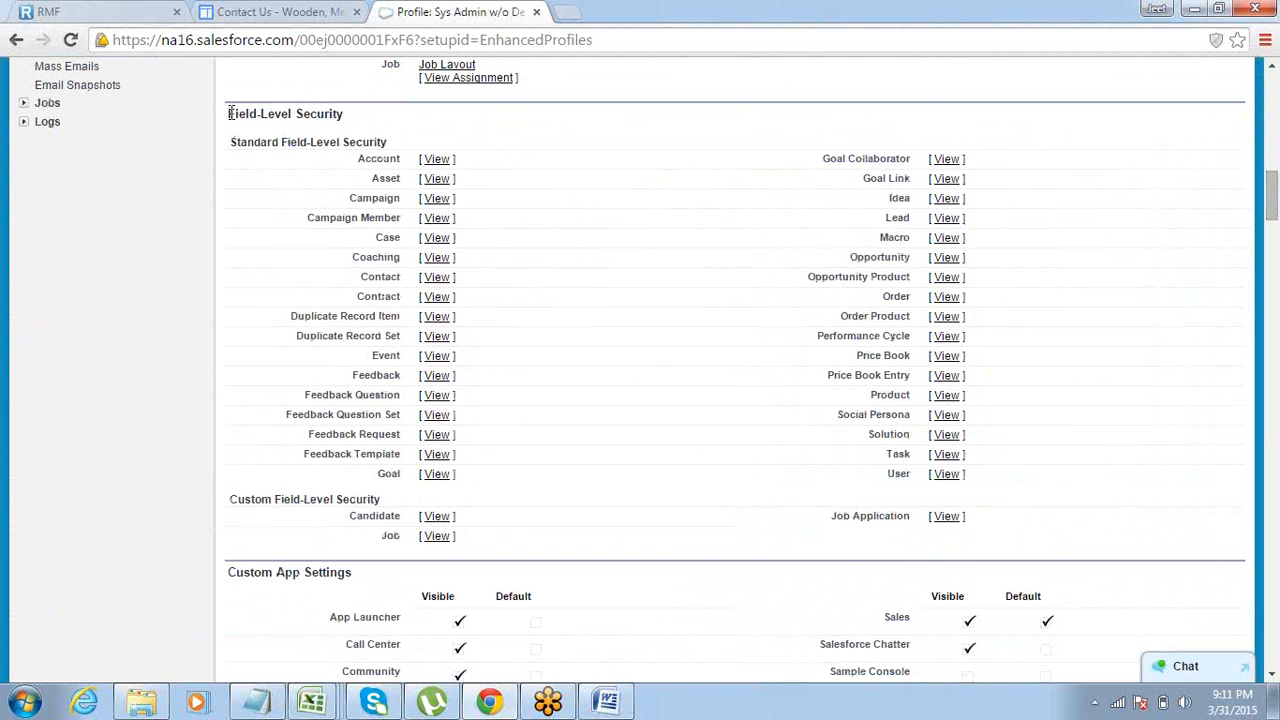
left_click_drag(227, 113, 349, 116)
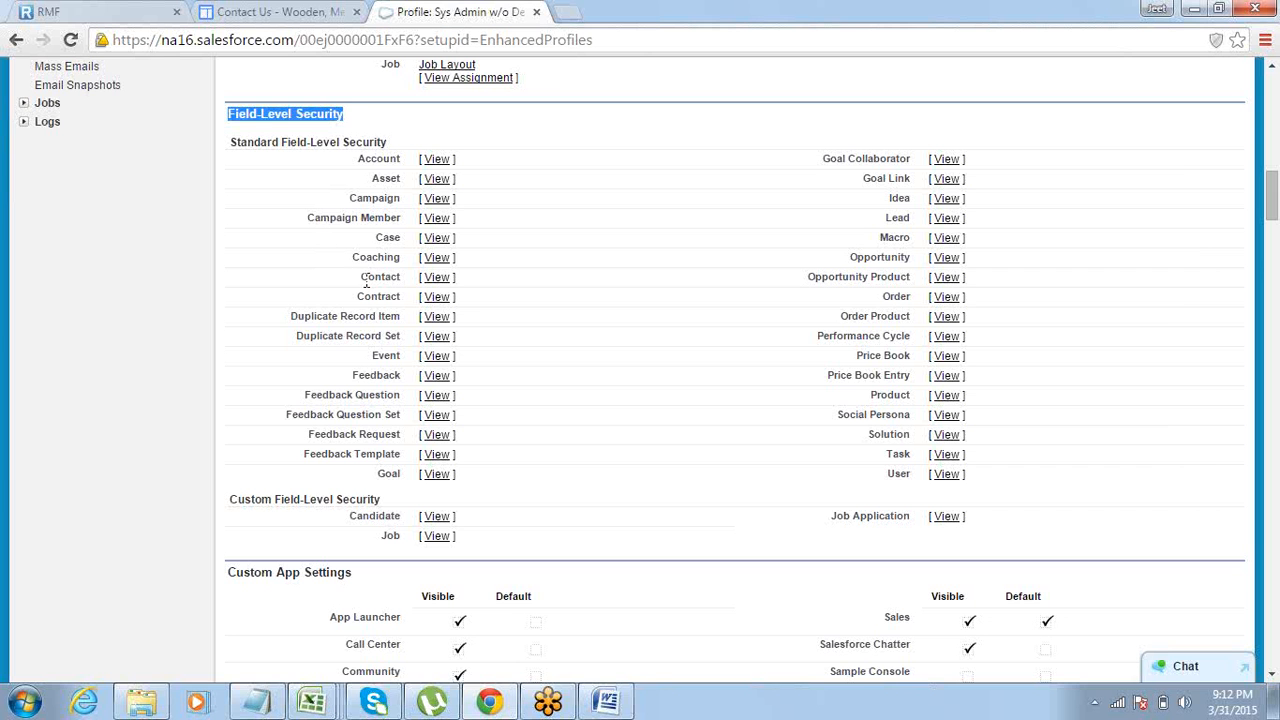
left_click_drag(362, 280, 402, 280)
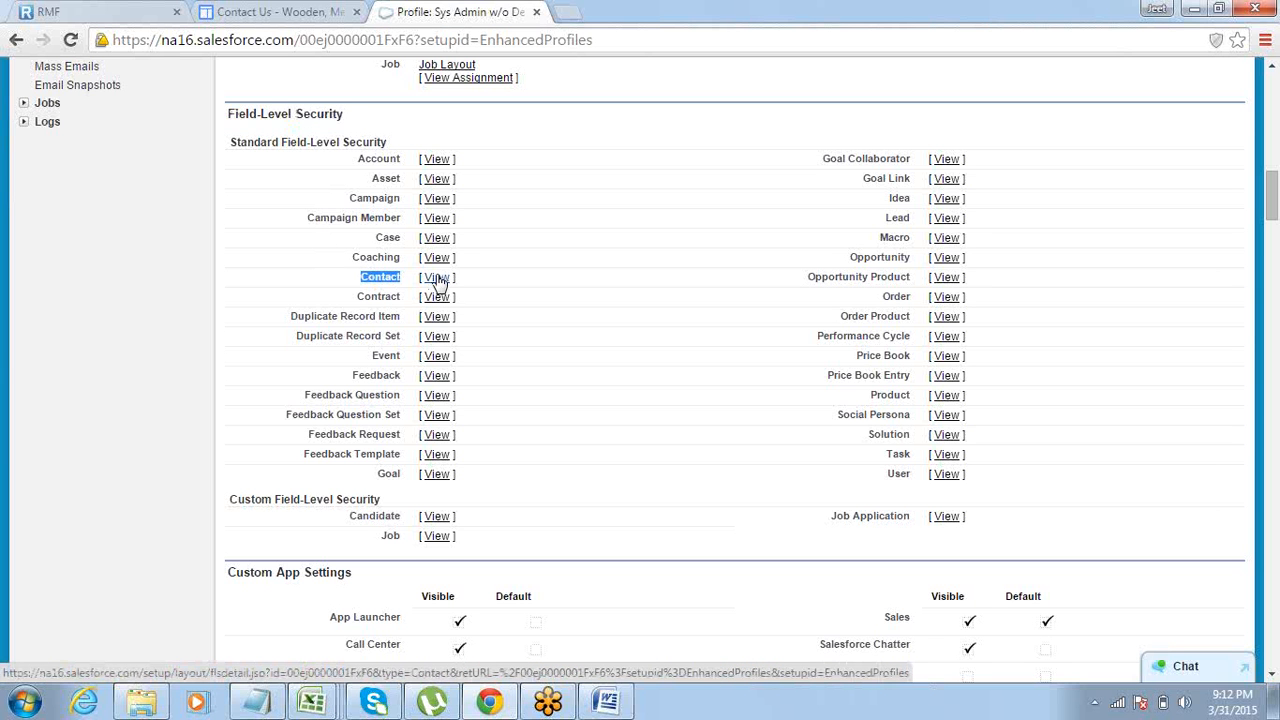
left_click(437, 281)
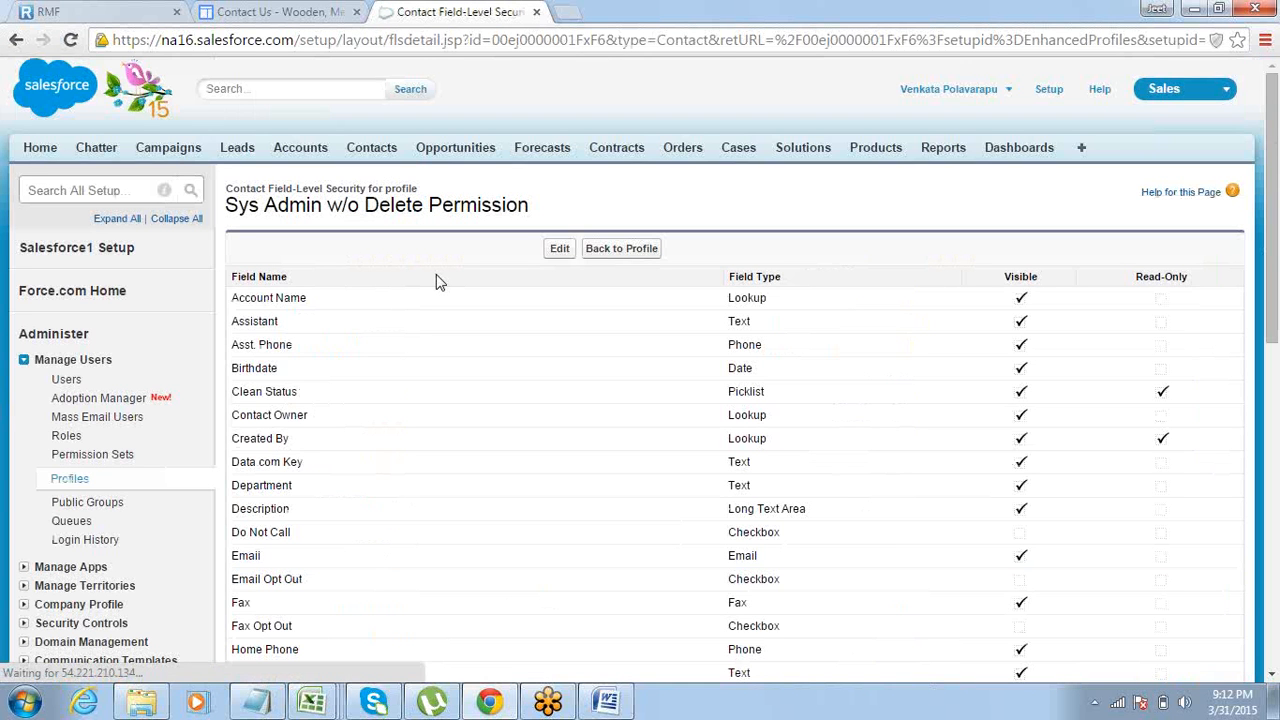
left_click_drag(1277, 150, 1274, 204)
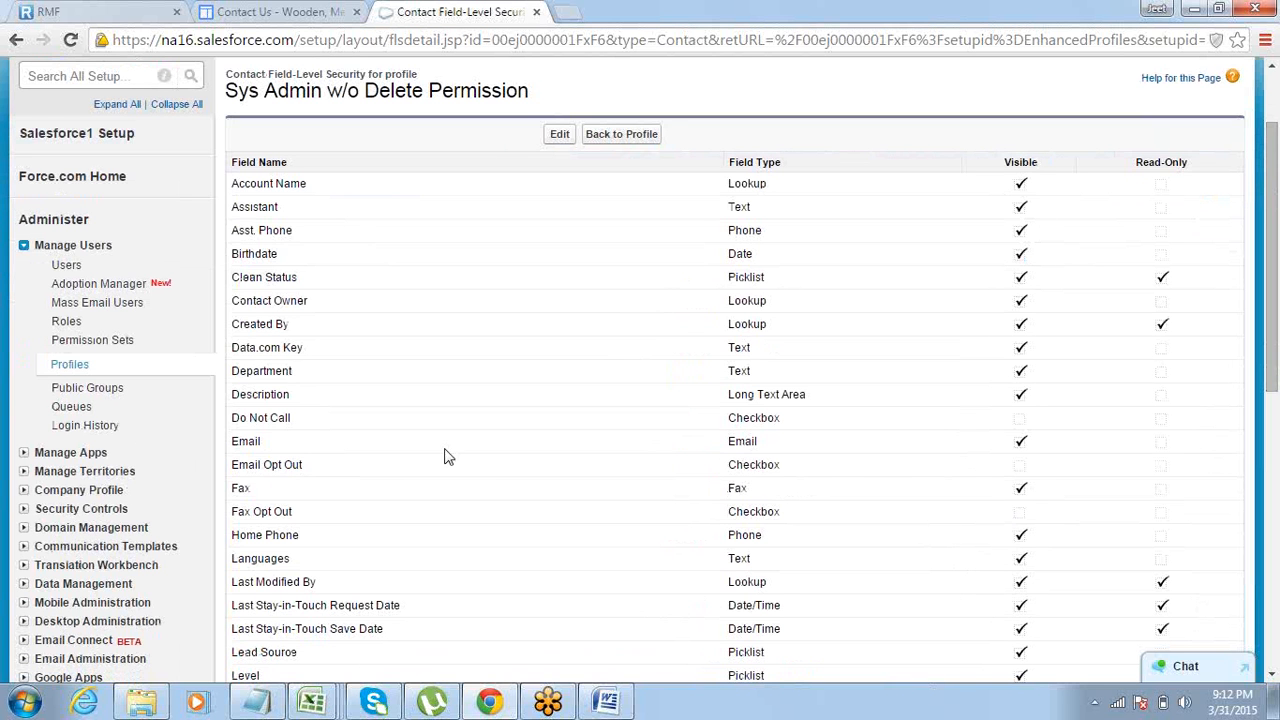
double_click(240, 442)
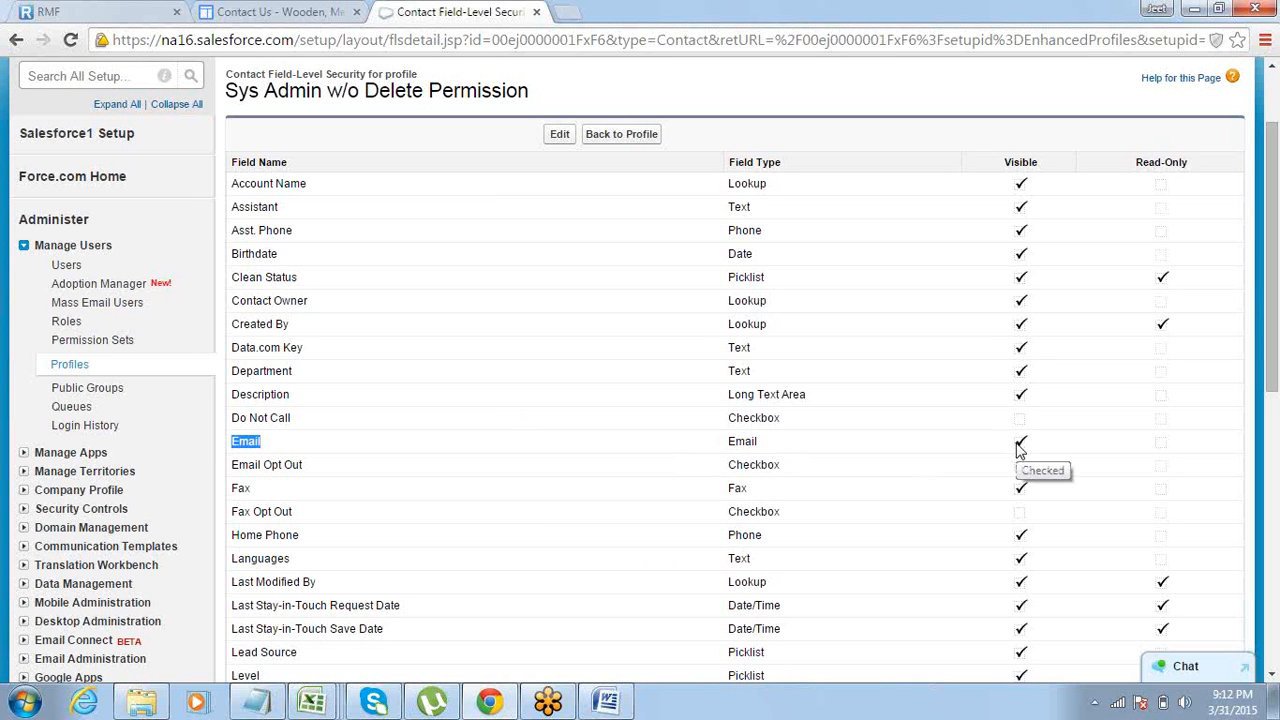
Try hiding the Email field in the Contact field-level security, and go back to the profile without saving.
left_click(563, 139)
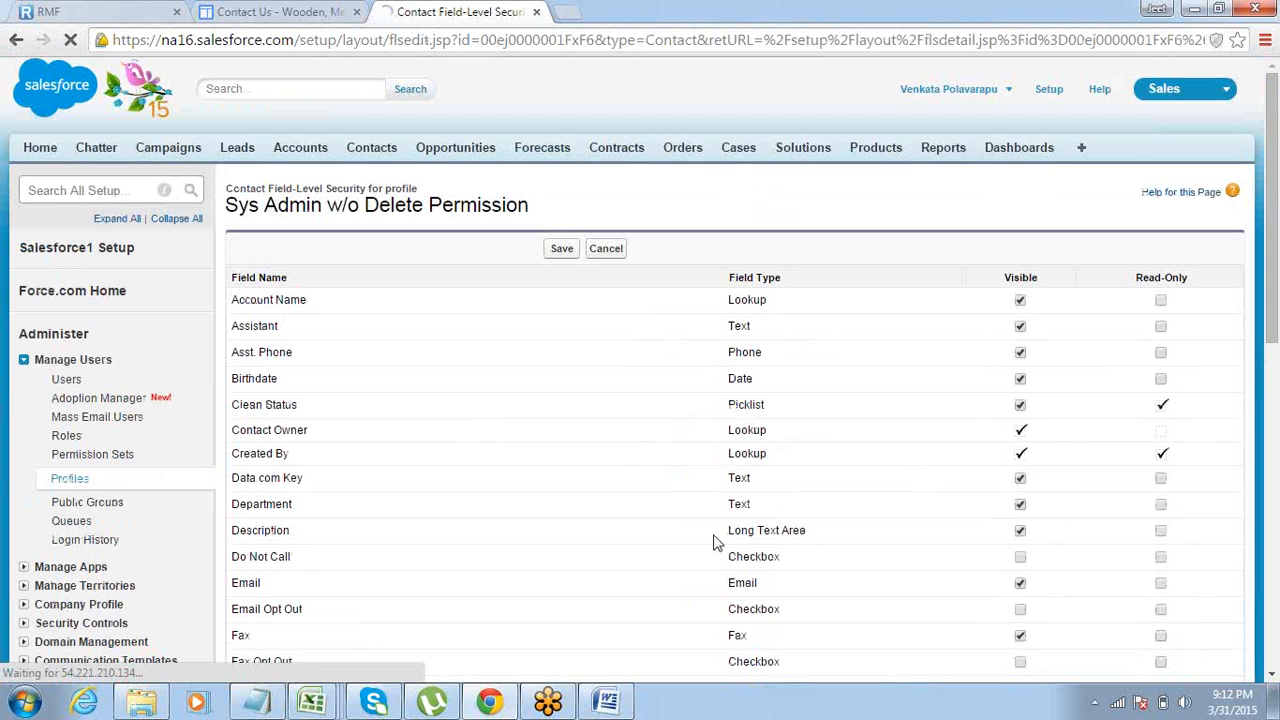
left_click(1020, 585)
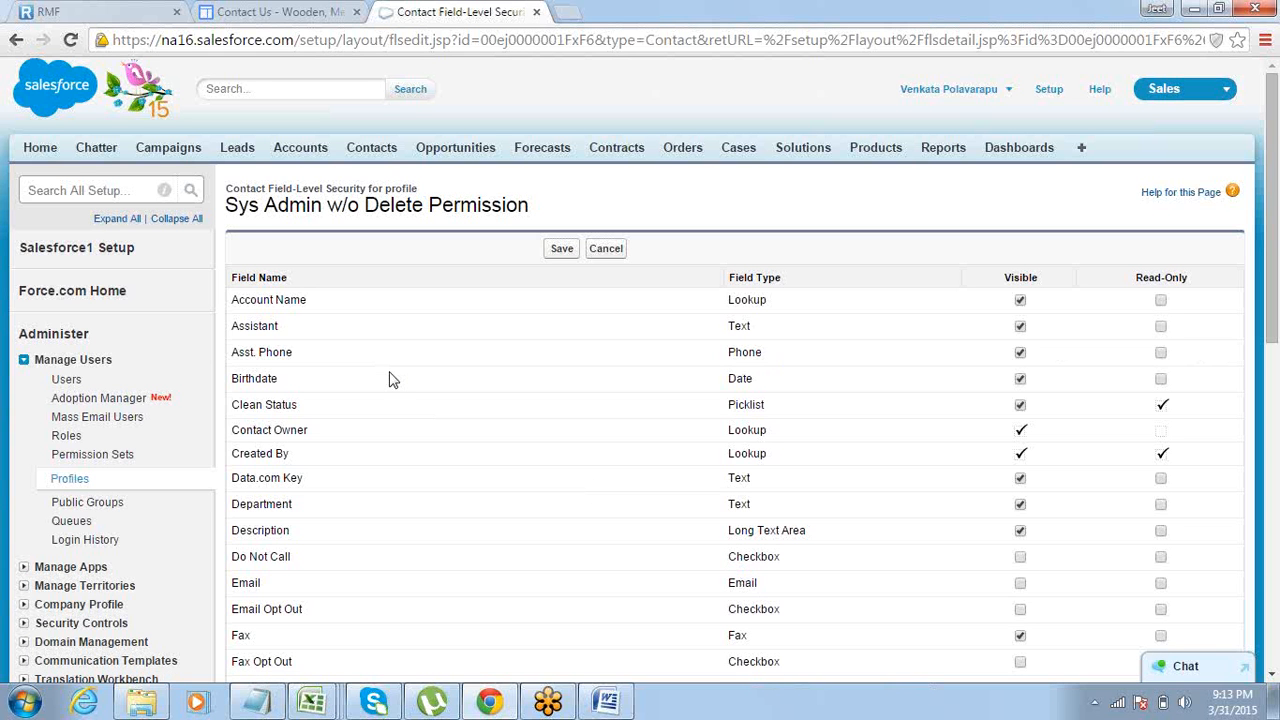
double_click(242, 187)
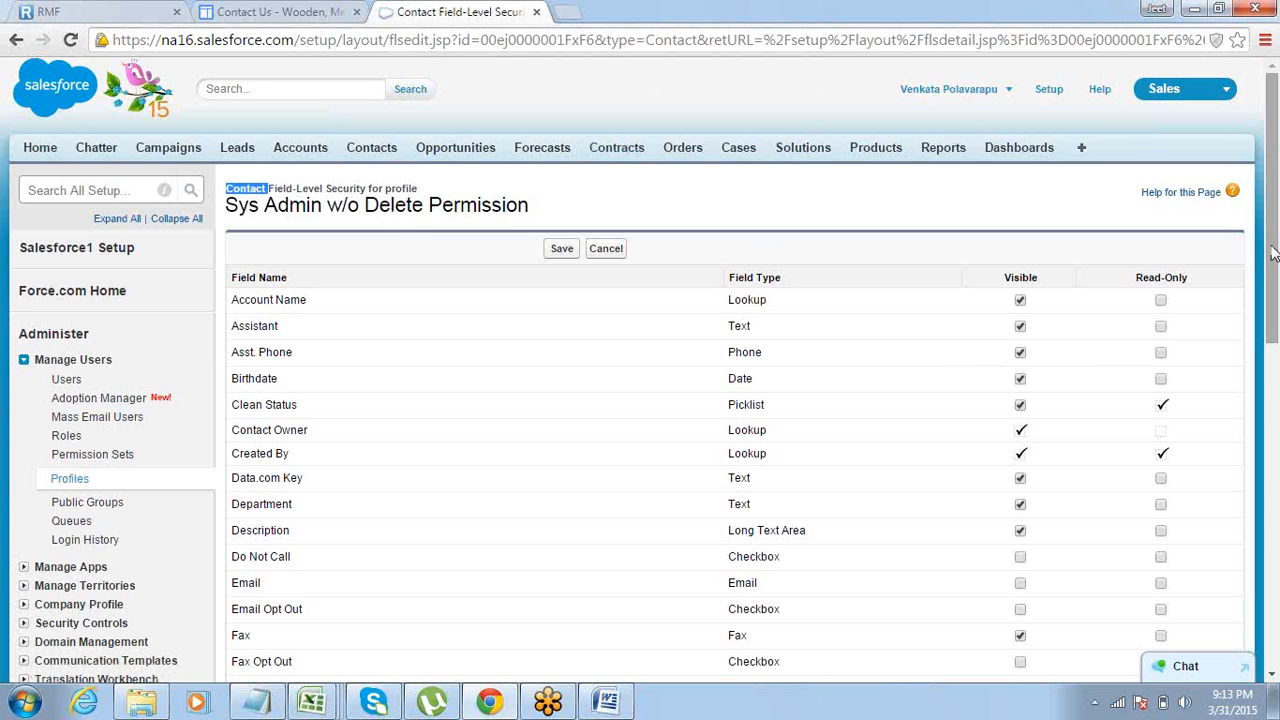
mouse_move(1274, 256)
left_mouse_down()
mouse_move(1275, 322)
mouse_move(1274, 238)
left_mouse_up()
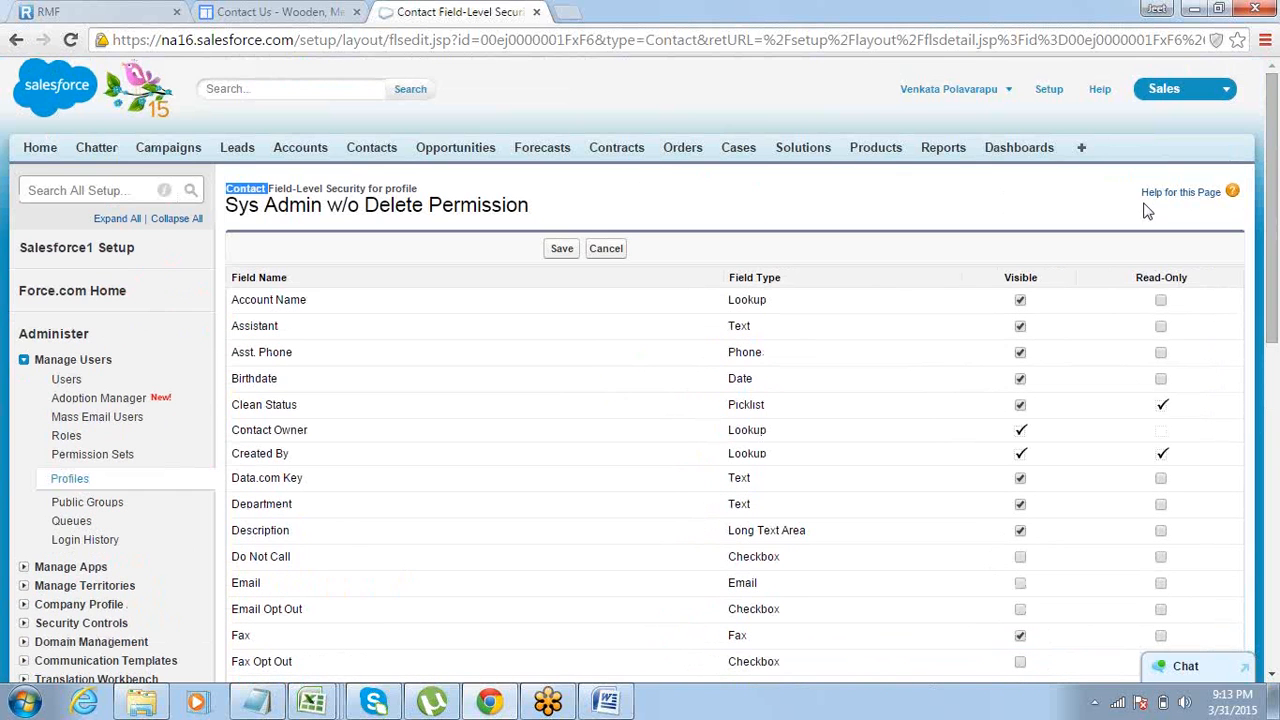
left_click(765, 107)
left_click(15, 40)
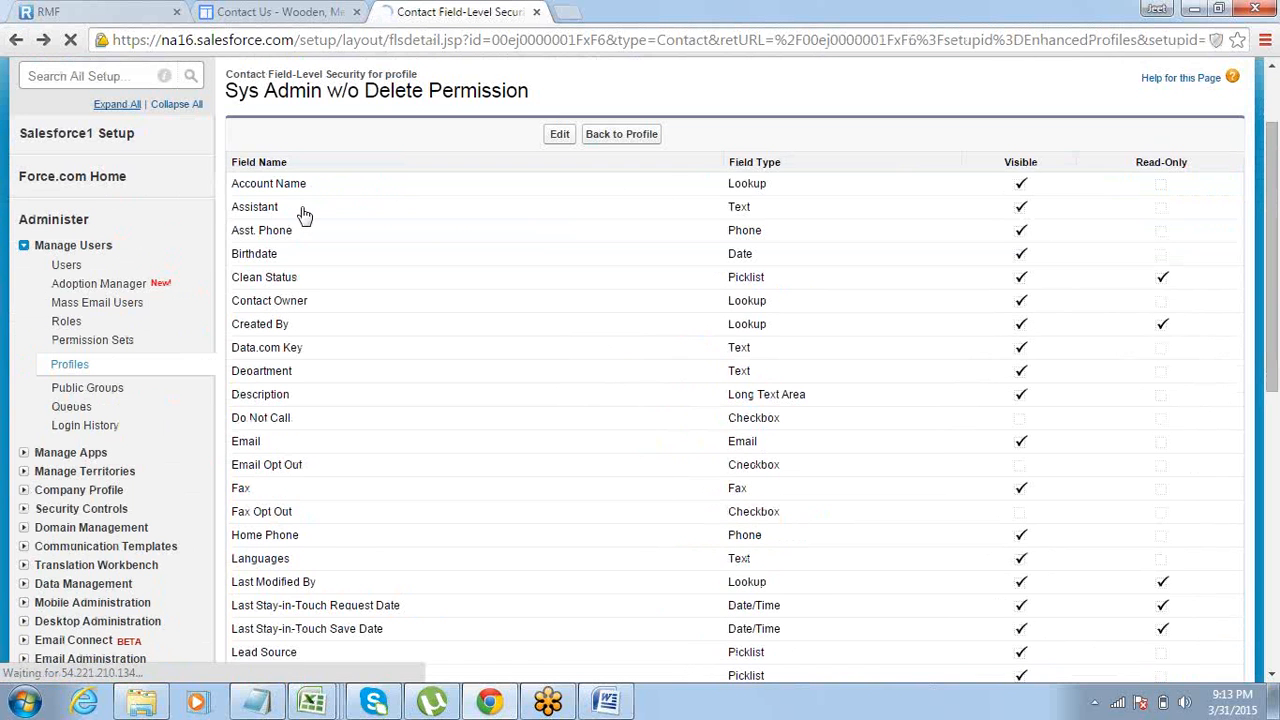
left_click(16, 41)
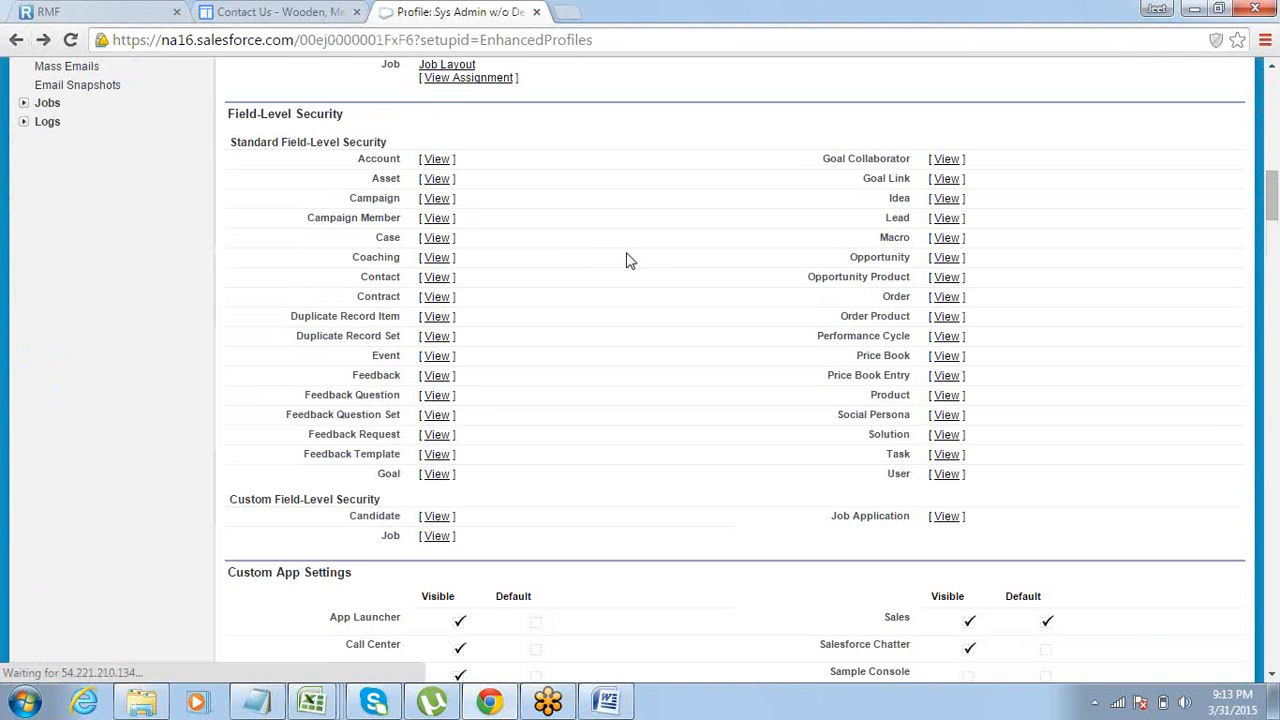
Point out the profile's Field-Level Security section, check the Login Time line in the Notepad notes, and return to the profile in Chrome.
left_click_drag(230, 118, 345, 119)
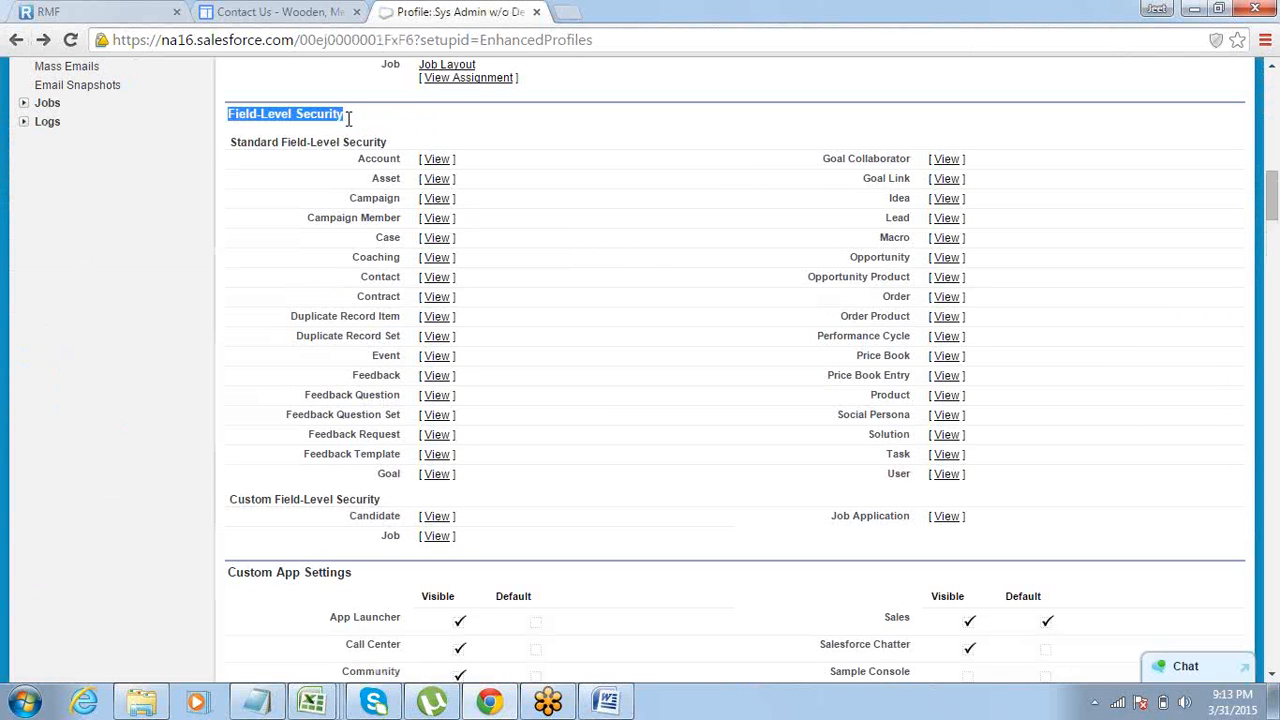
left_click(352, 161)
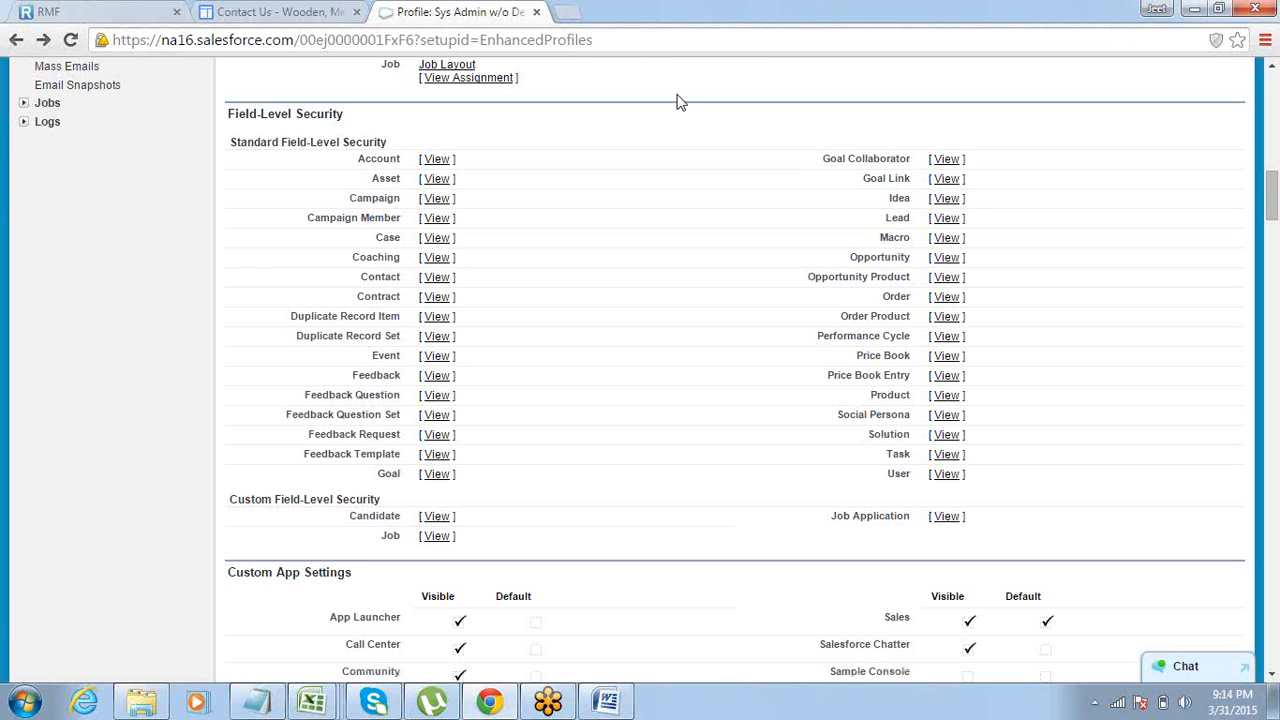
left_click(256, 702)
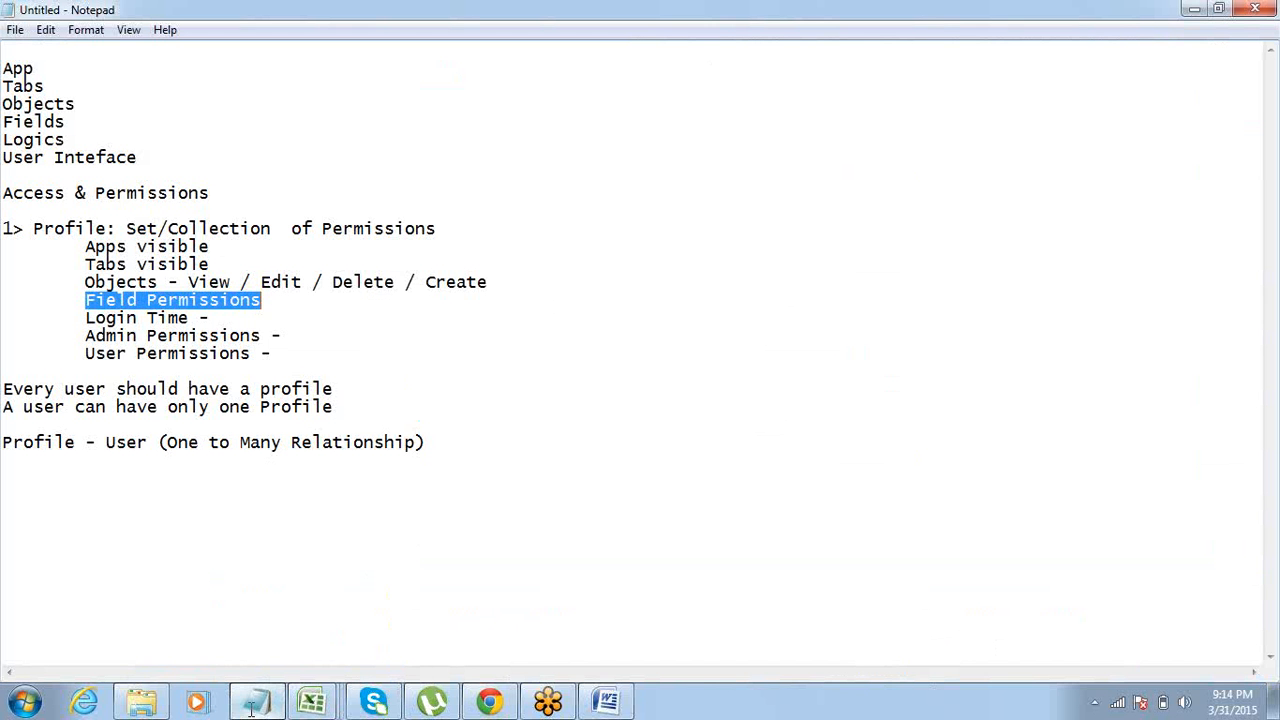
left_click(220, 326)
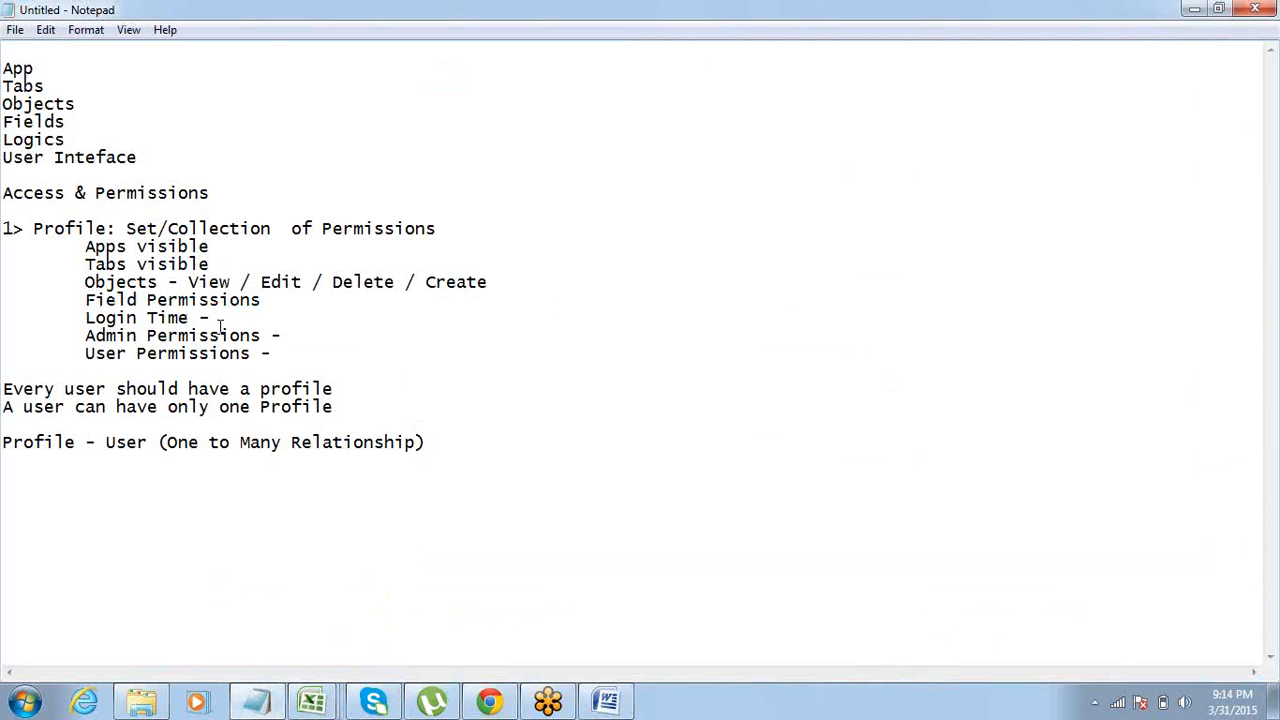
left_click(490, 700)
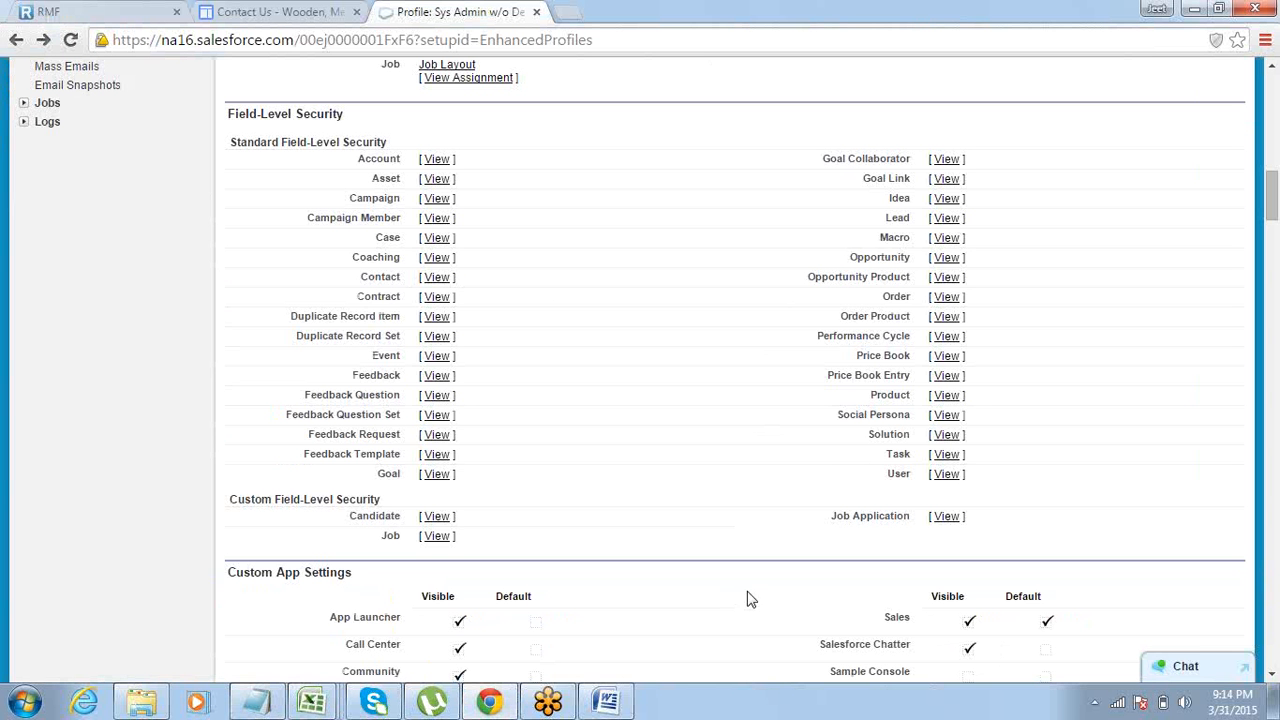
Open the Login Hours of the Sys Admin w/o Delete Permission profile for editing.
left_click_drag(1272, 195, 1274, 554)
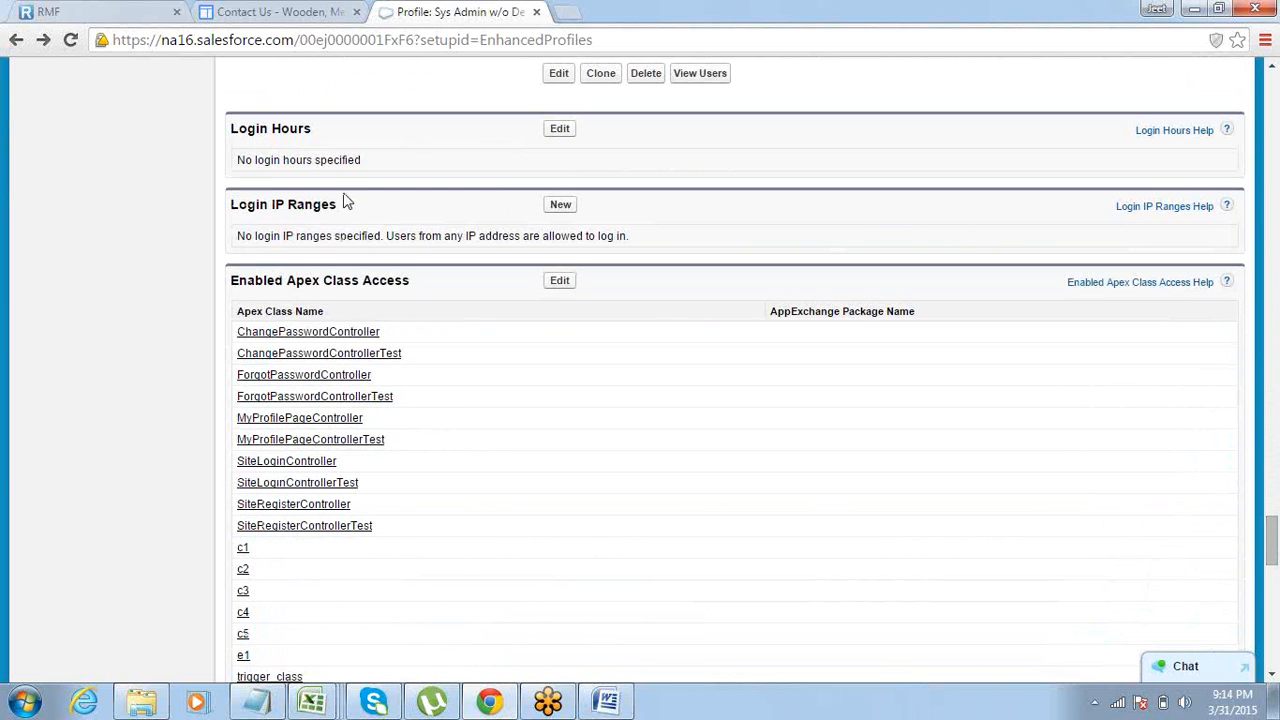
left_click_drag(232, 128, 318, 134)
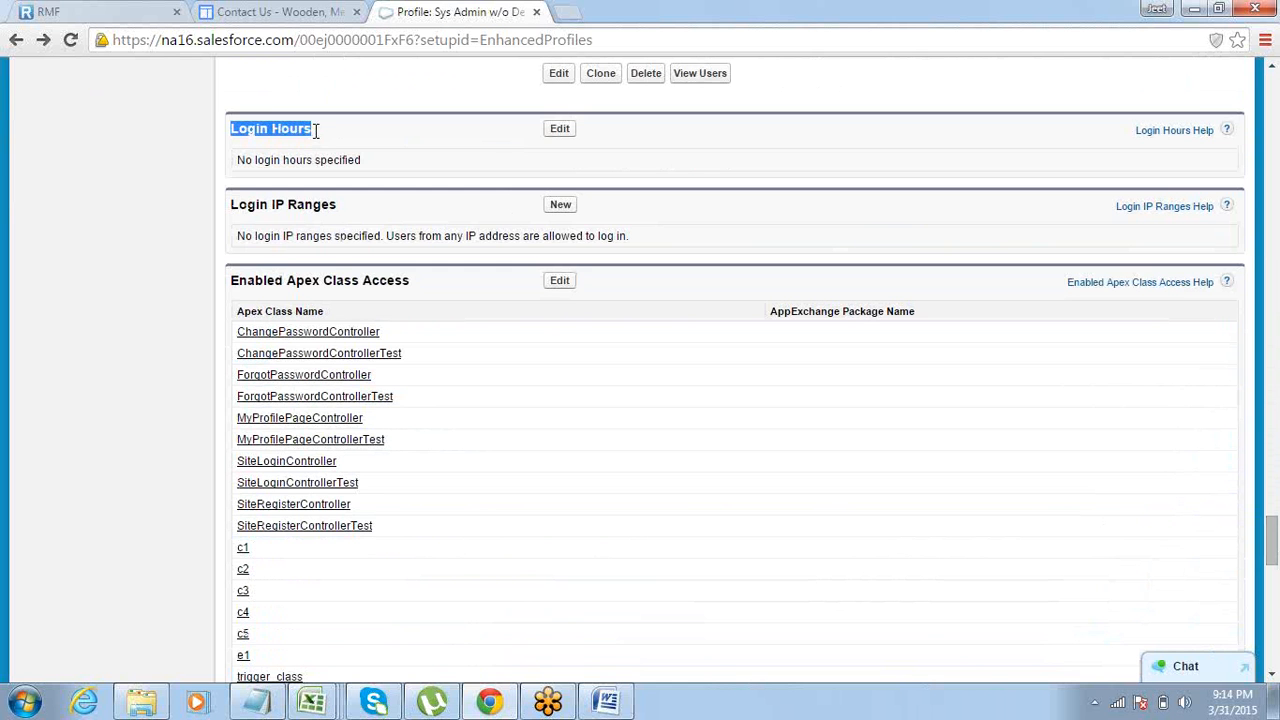
left_click(557, 133)
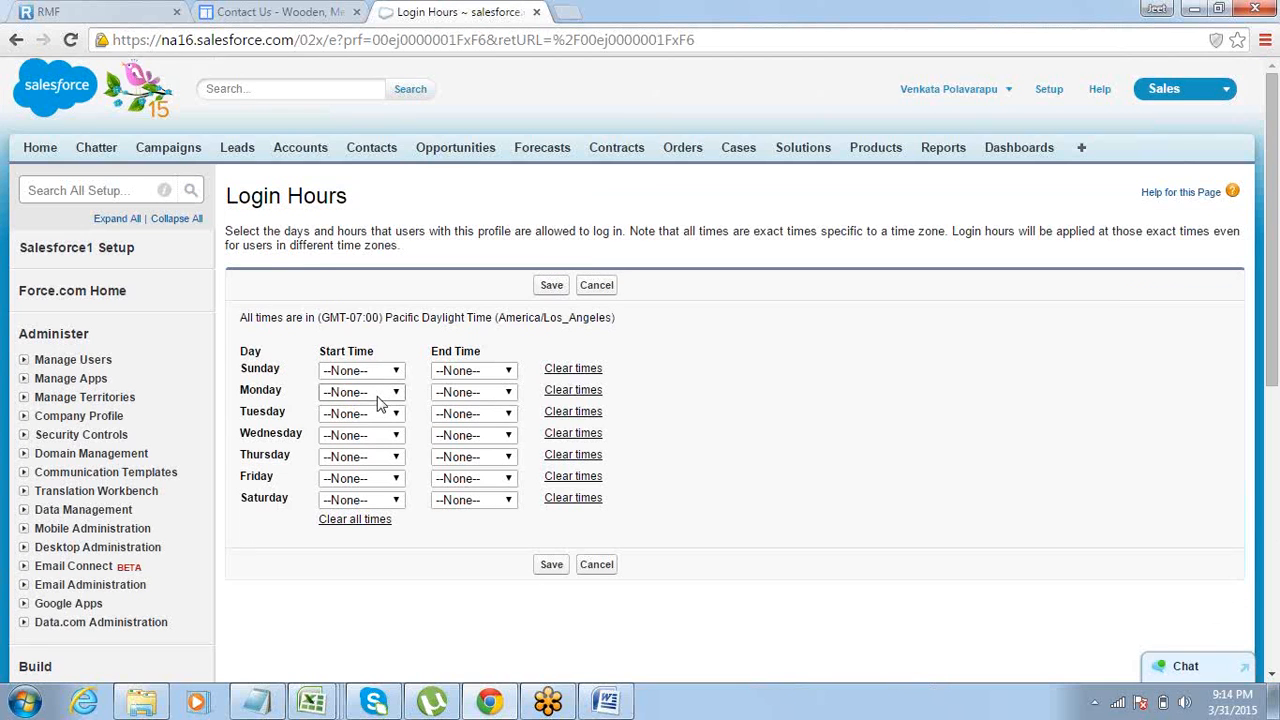
Try login hours of 9:00 AM to 6:00 PM for Monday and 8:00 AM to 8:00 PM for Tuesday.
left_click(378, 395)
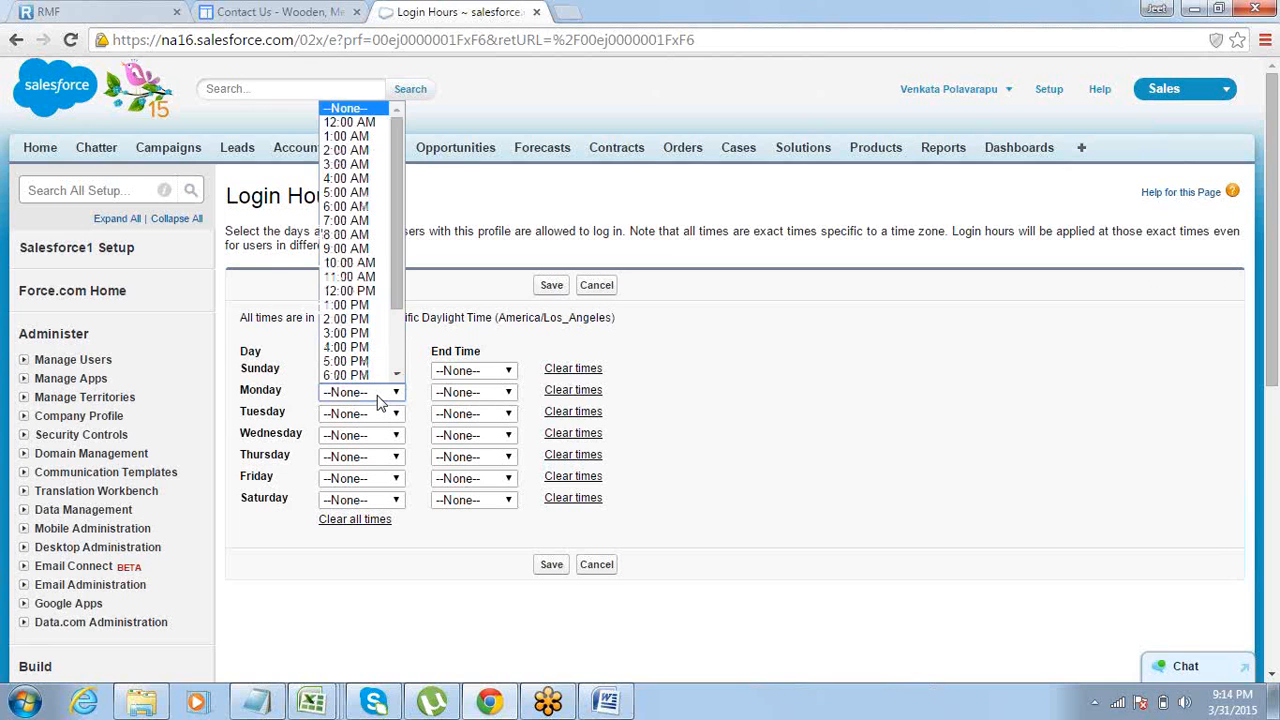
left_click(386, 248)
left_click(452, 392)
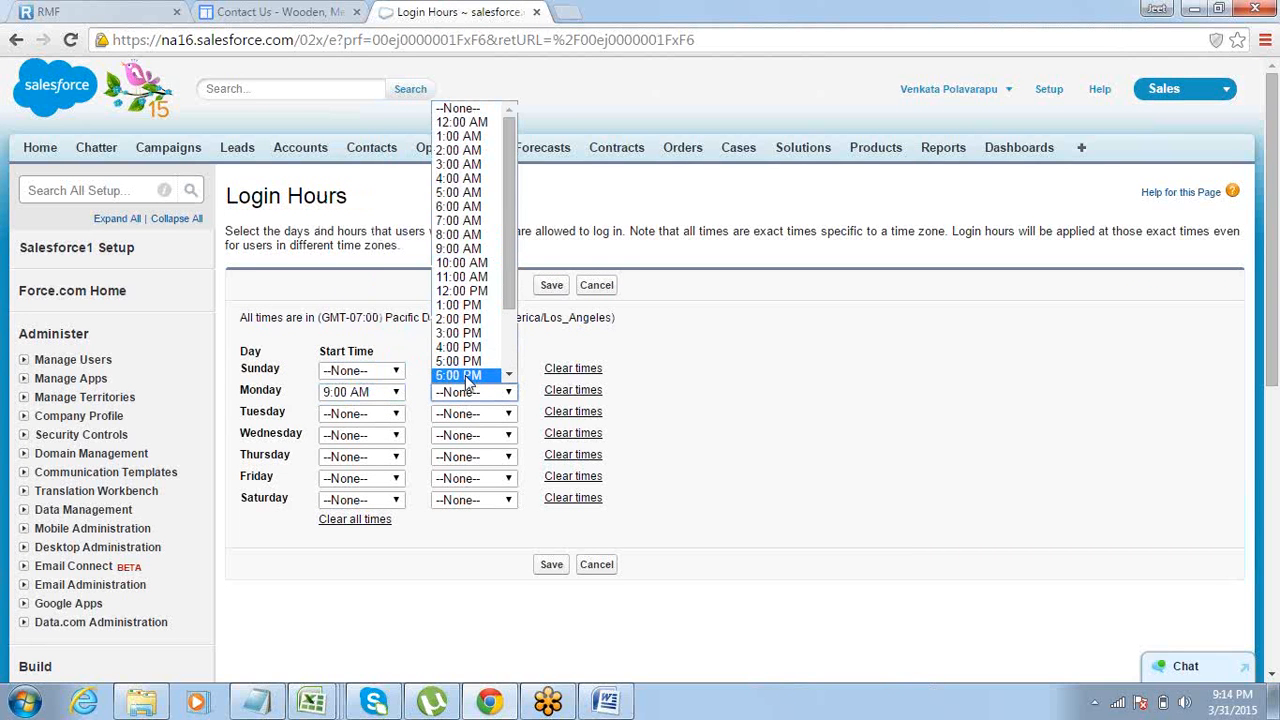
left_click(466, 375)
left_click(358, 415)
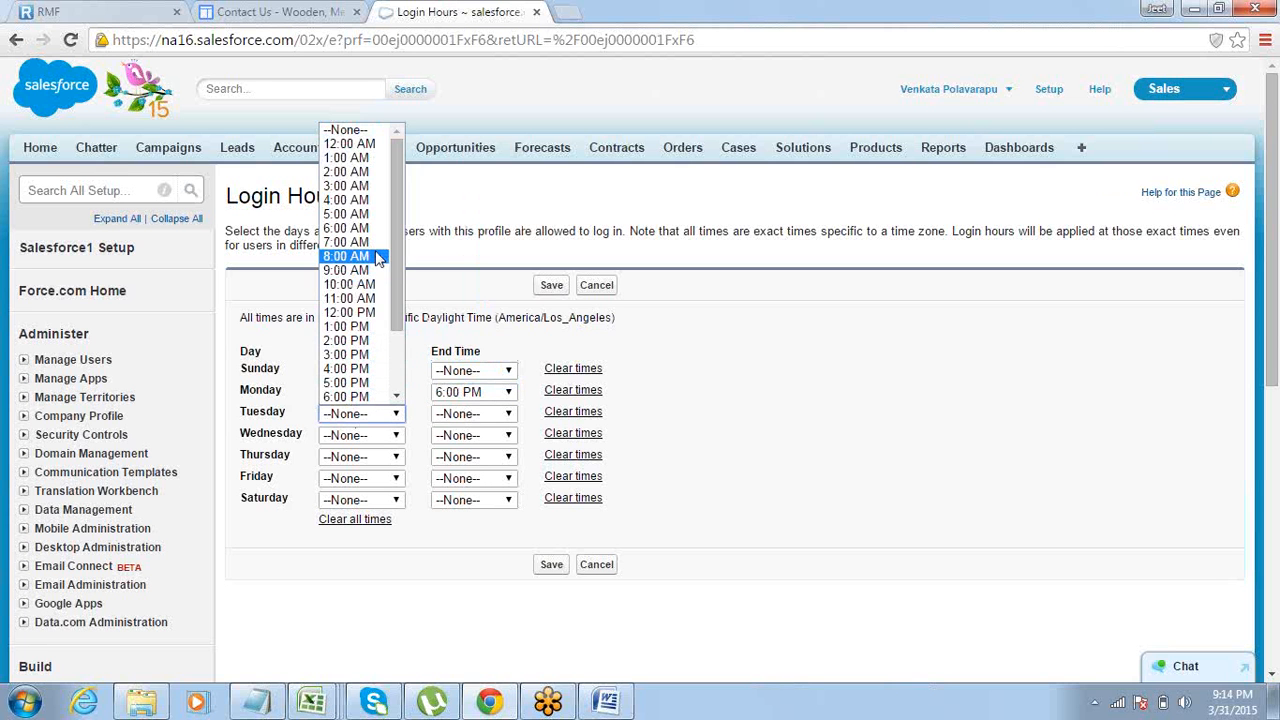
left_click(366, 256)
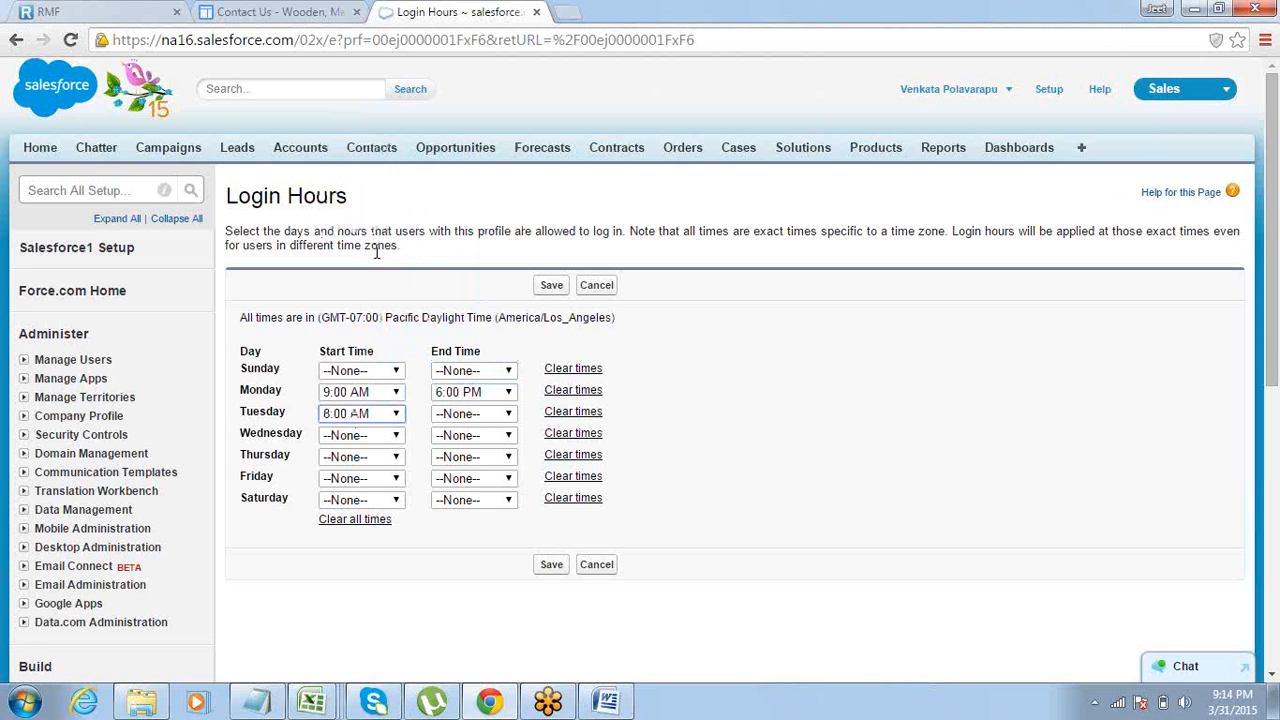
left_click(451, 410)
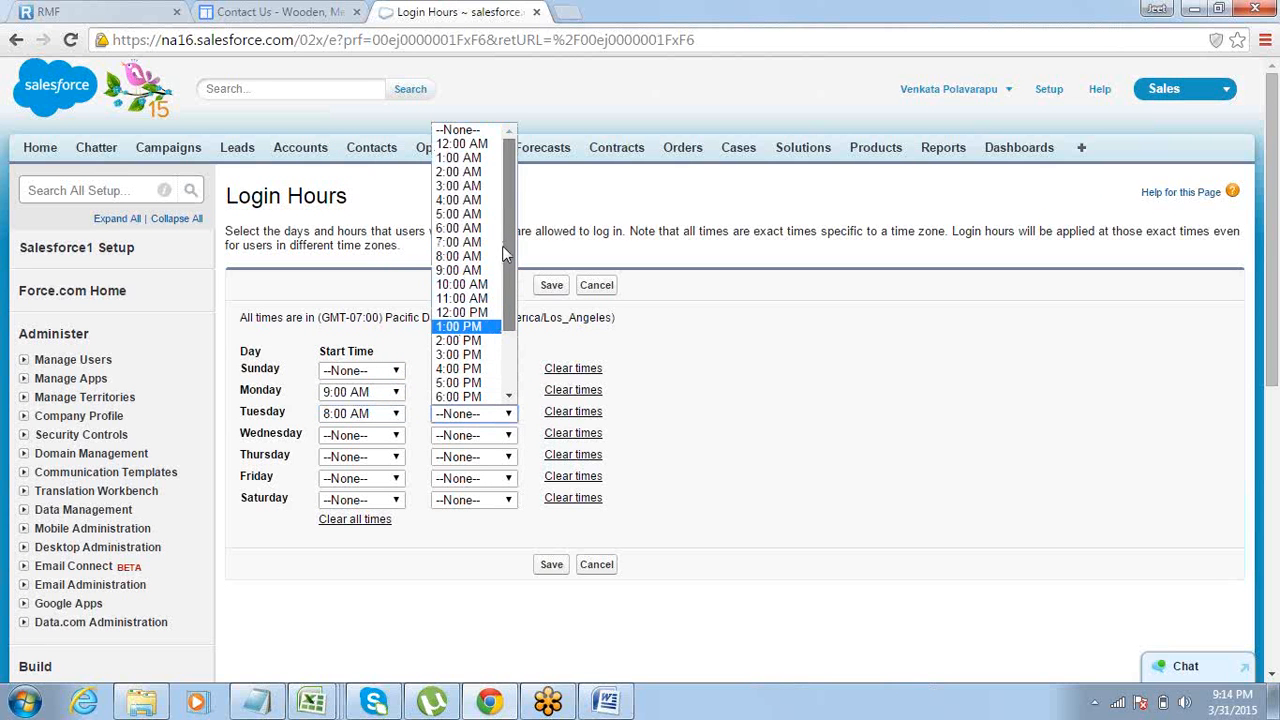
scroll(470, 328, "down", 2)
left_click(460, 341)
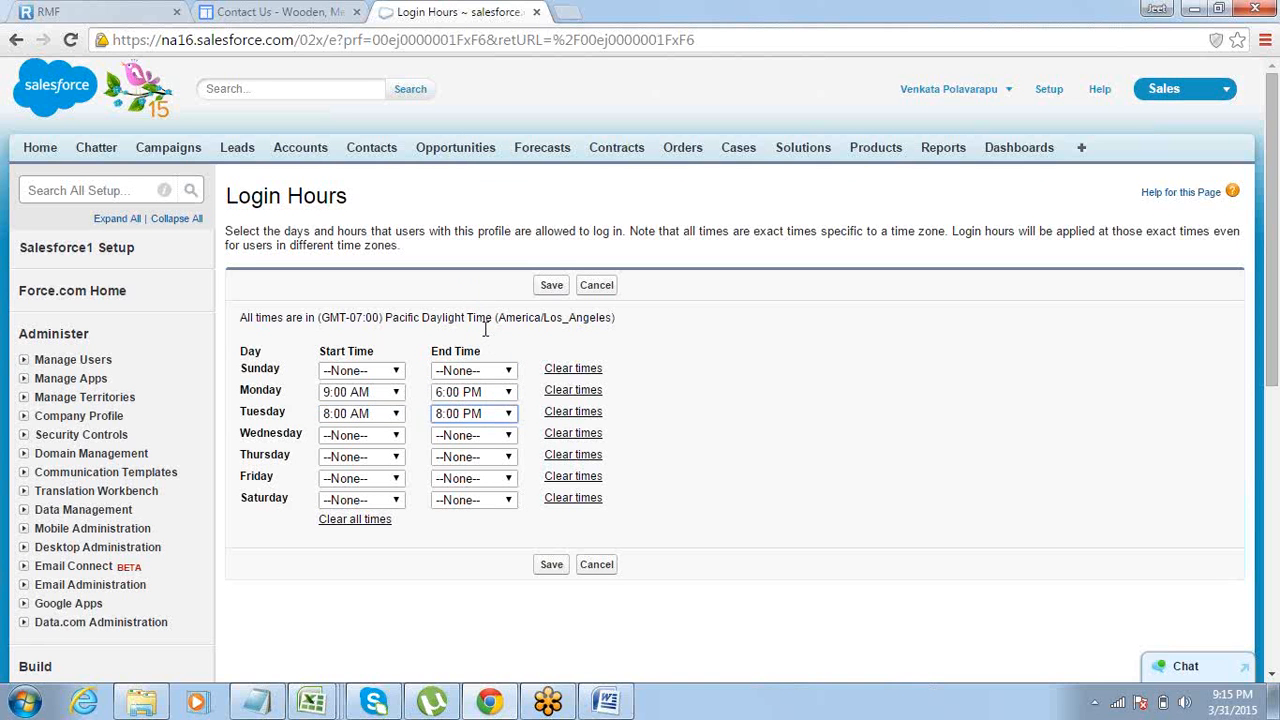
Point out the Pacific Daylight Time zone that applies to the Login Hours.
left_click(486, 333)
left_click_drag(320, 317, 388, 314)
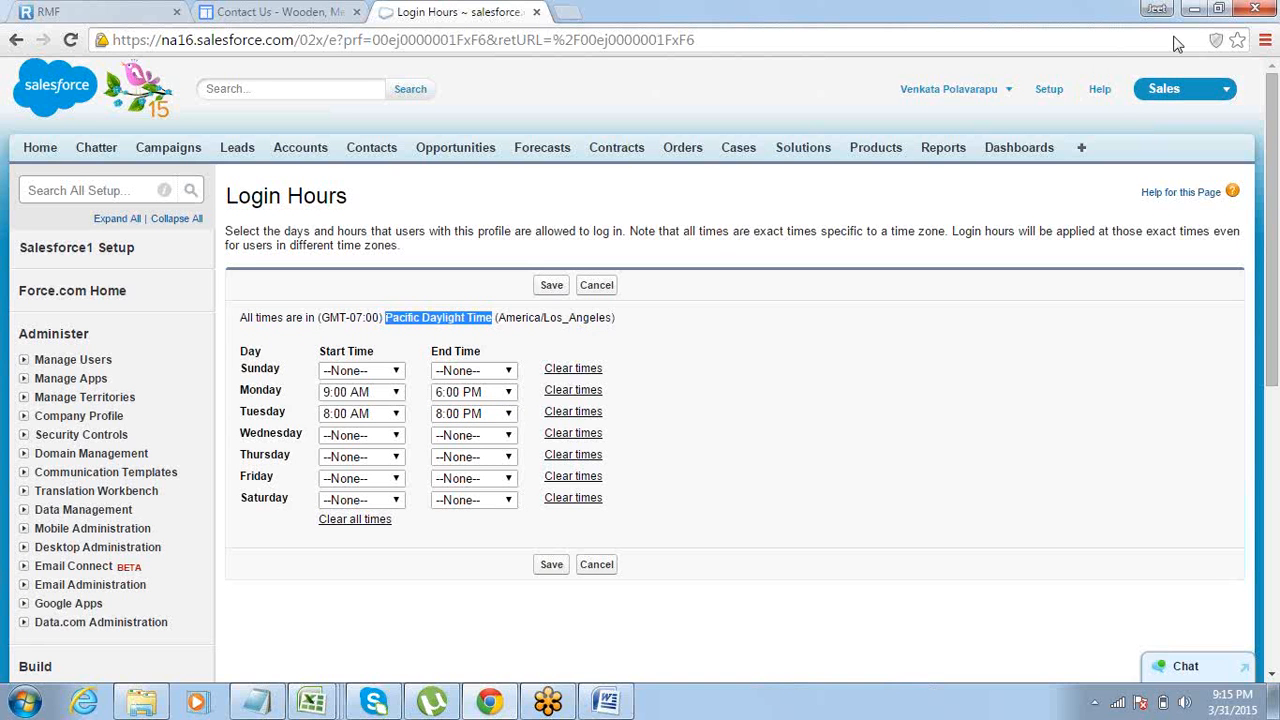
left_click(1243, 24)
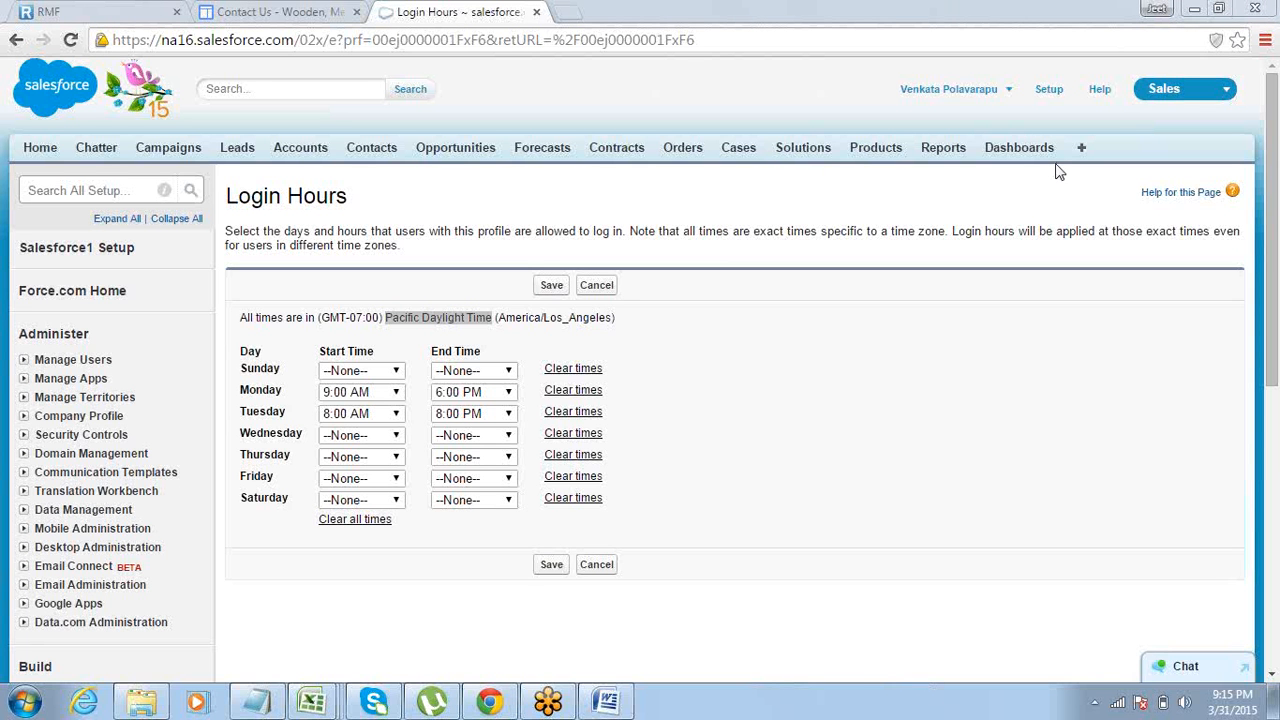
double_click(437, 318)
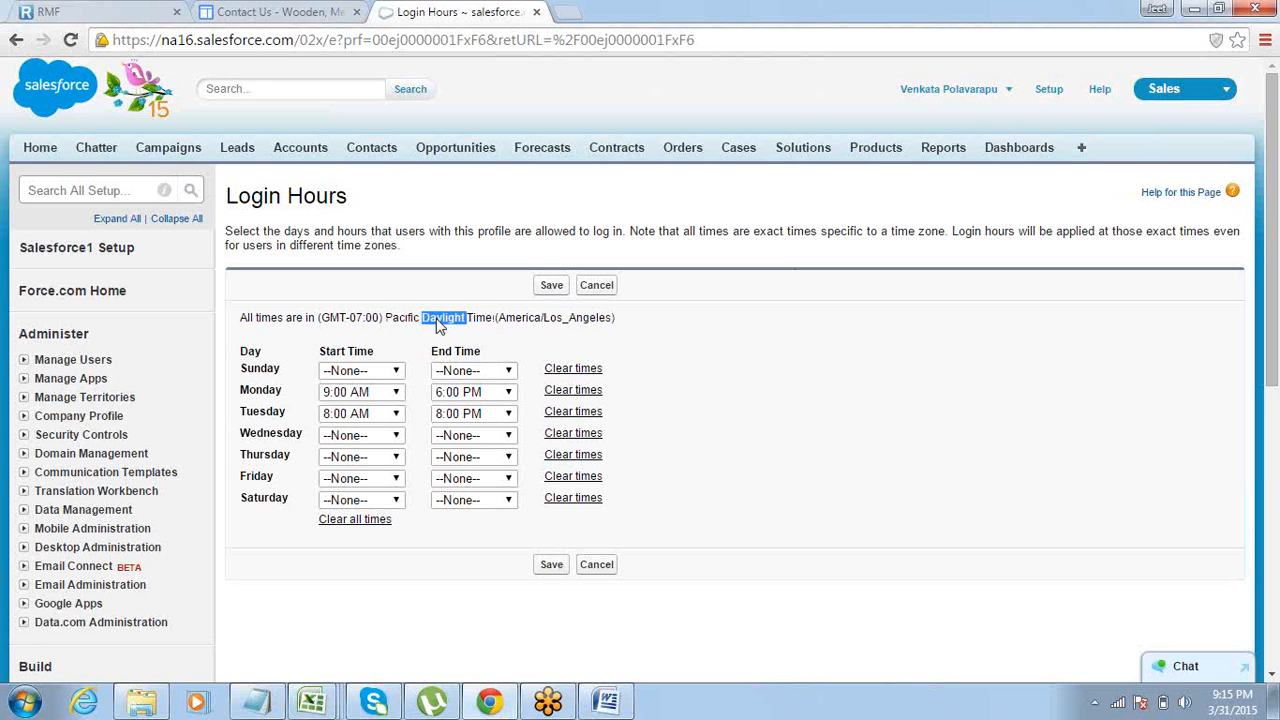
left_click(409, 388)
left_click_drag(386, 318, 489, 335)
double_click(437, 336)
left_click(447, 318)
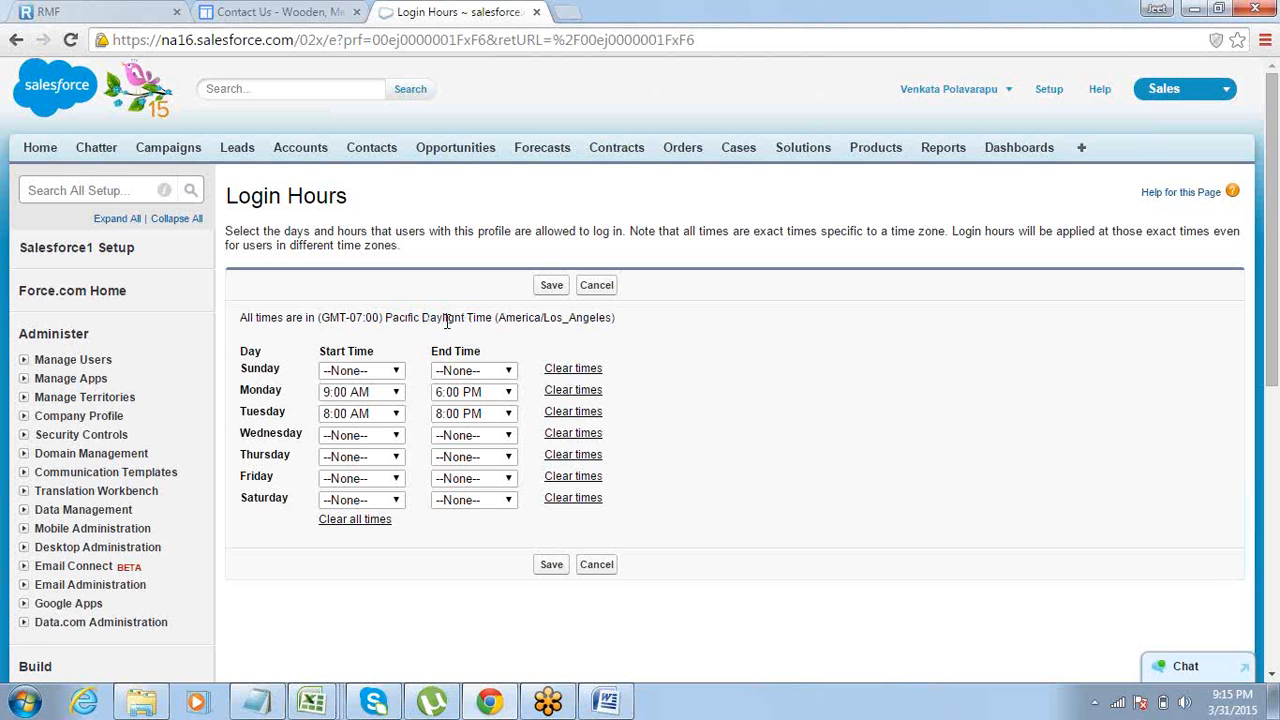
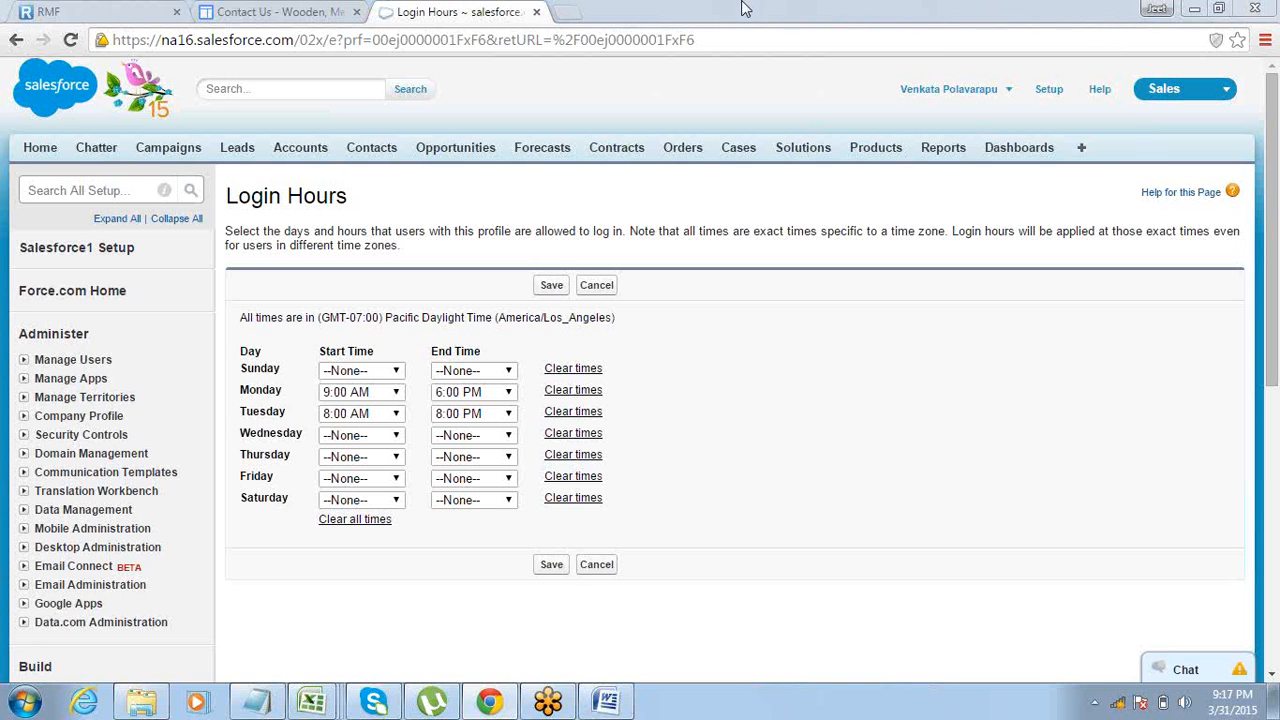
left_click(567, 12)
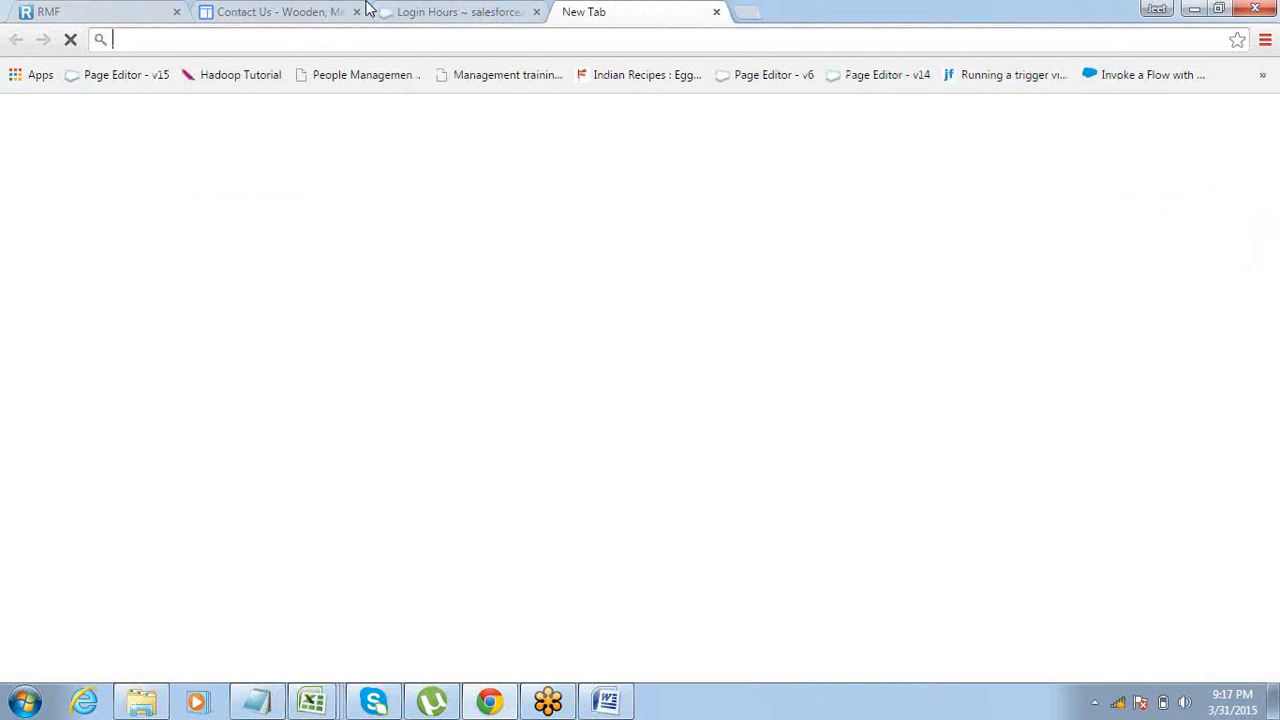
left_click(423, 12)
left_click(283, 11)
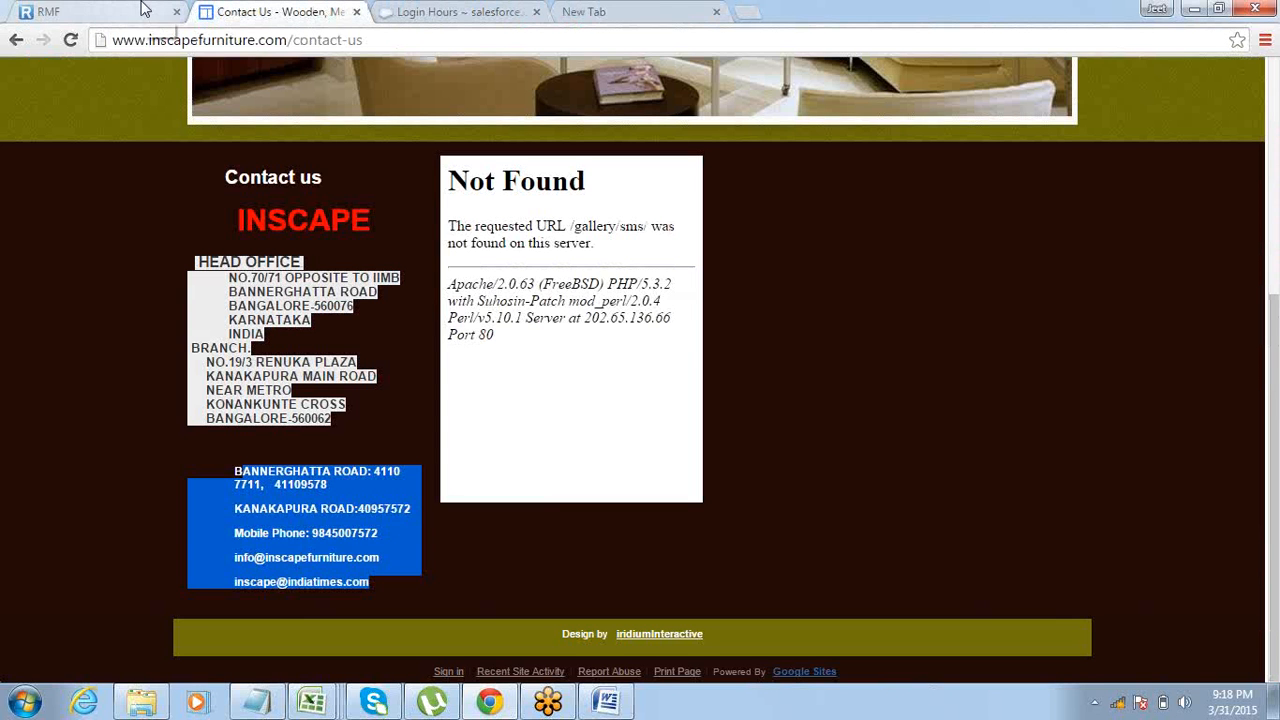
left_click(231, 283)
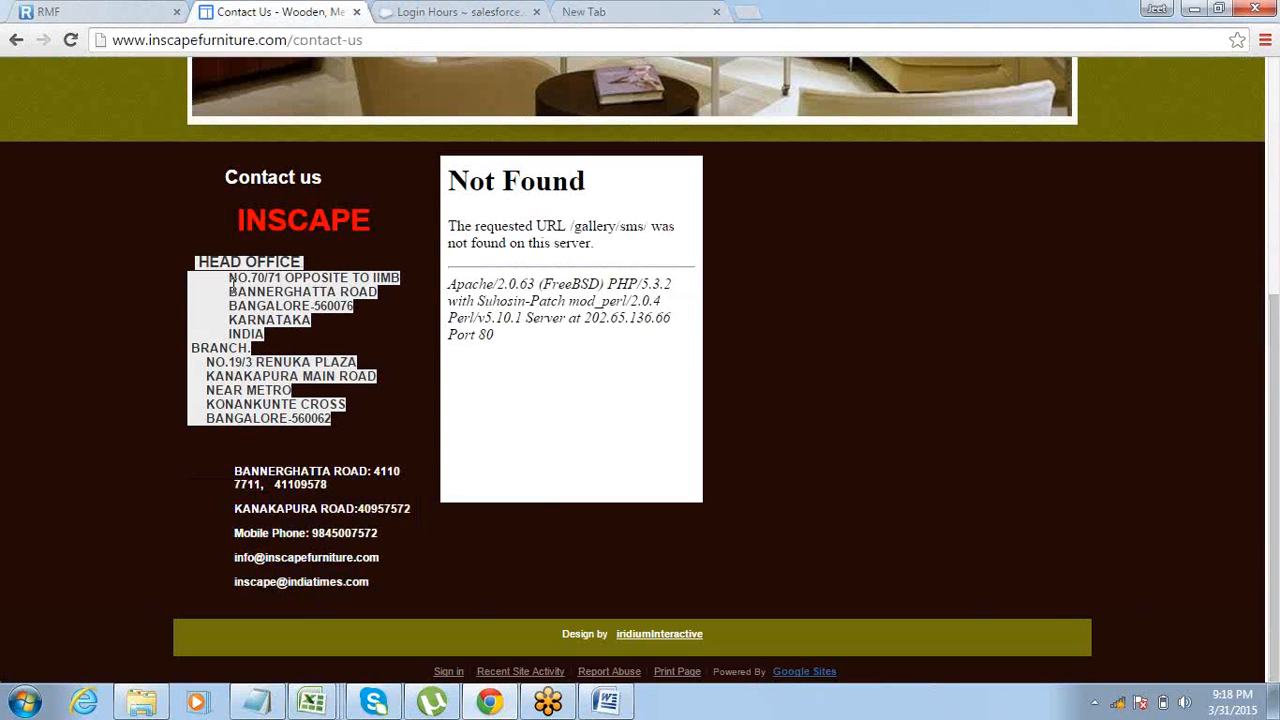
double_click(316, 426)
left_click(318, 428)
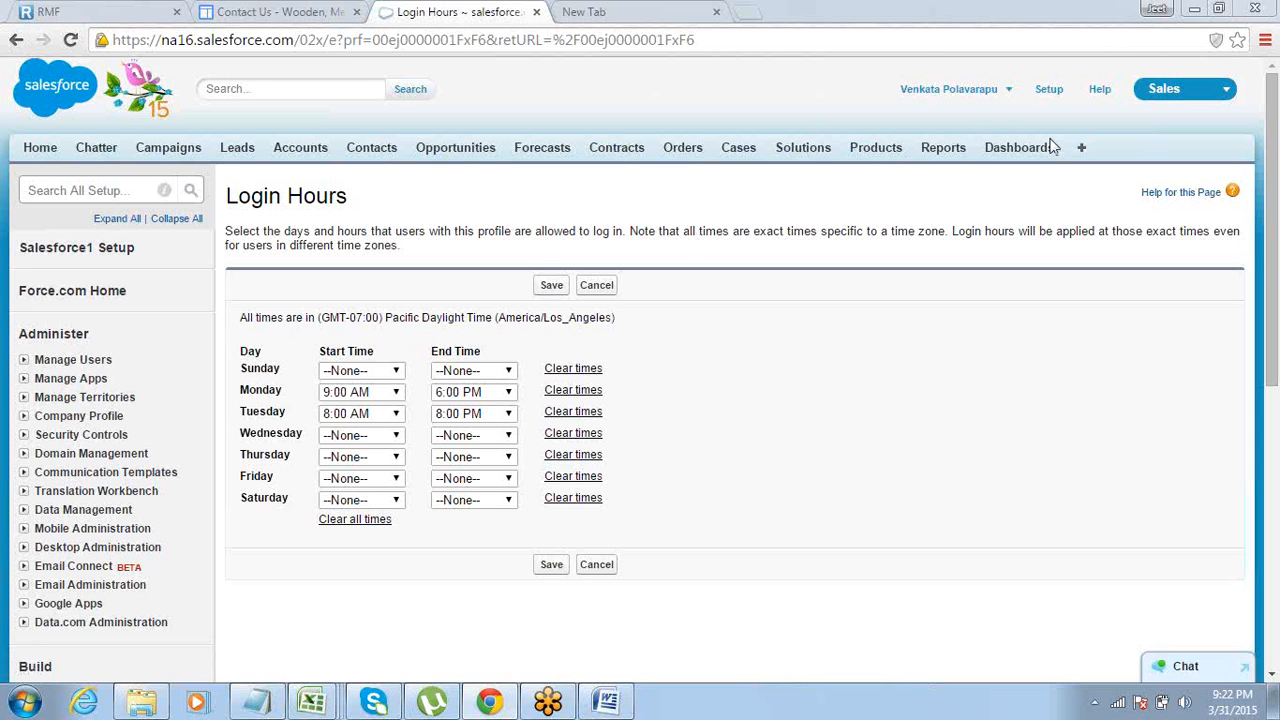
Highlight the Admin Permissions and User Permissions lines in the Notepad notes, and go back to the profile's edit page in Chrome.
left_click(257, 700)
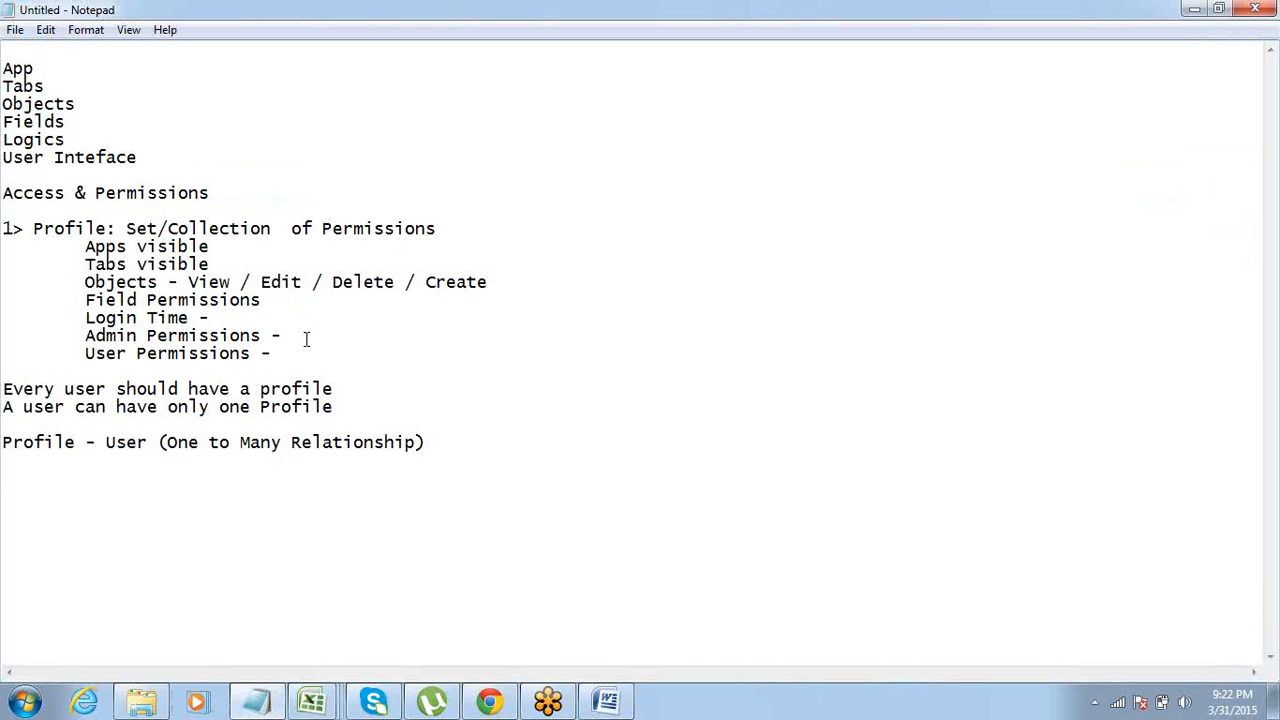
left_click_drag(286, 354, 63, 330)
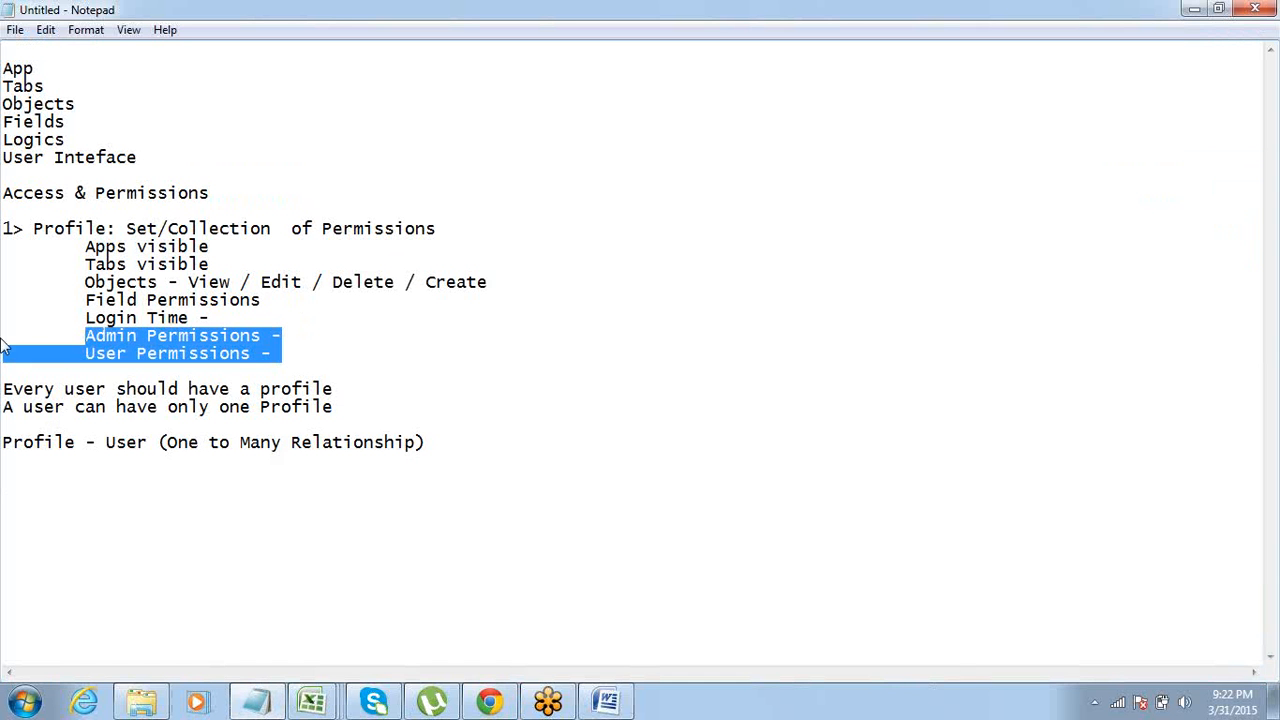
left_click(492, 702)
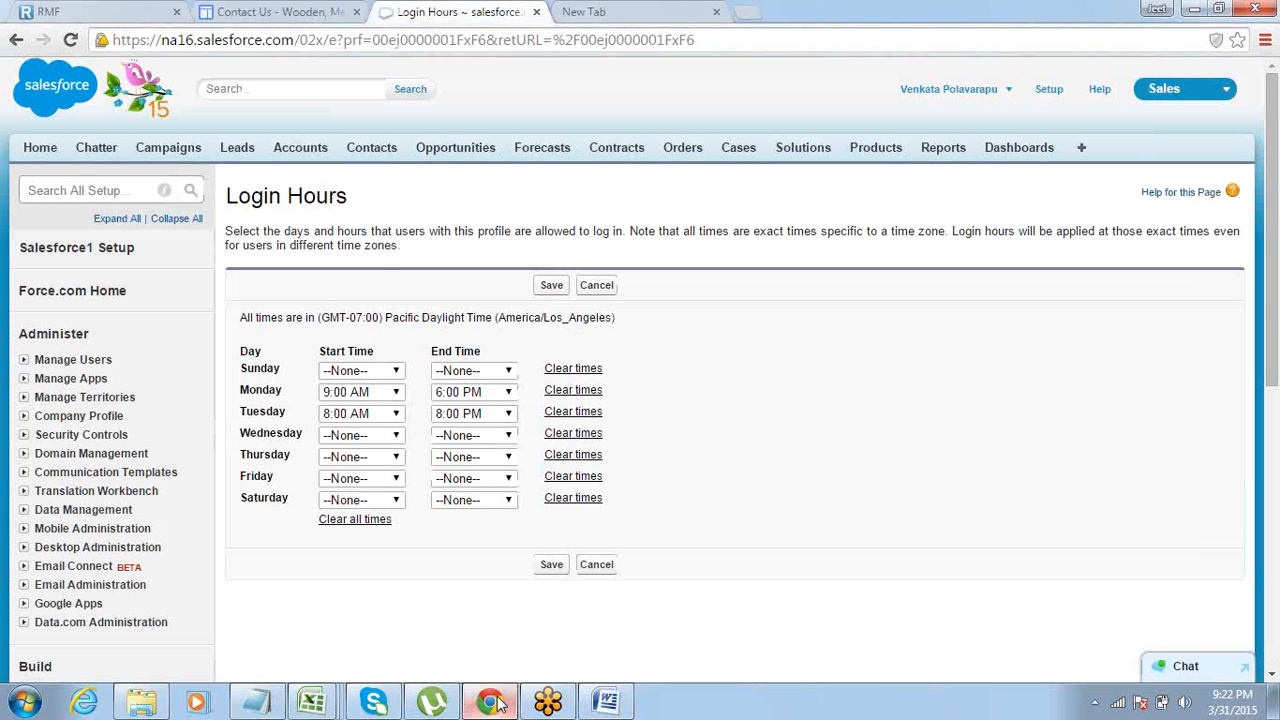
left_click(17, 40)
left_click(27, 40)
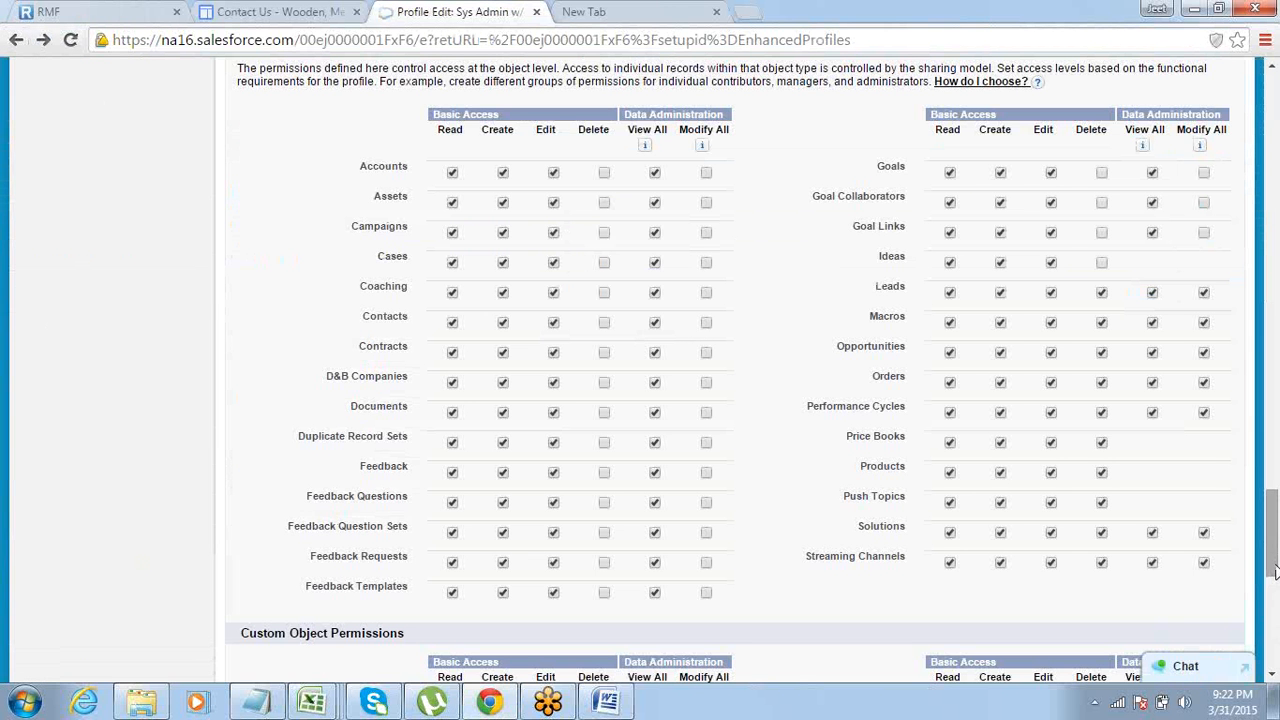
Examine the profile's General User Permissions, pointing out Mass Email, Delete Topics and Create Topics.
left_click_drag(1272, 575, 1272, 455)
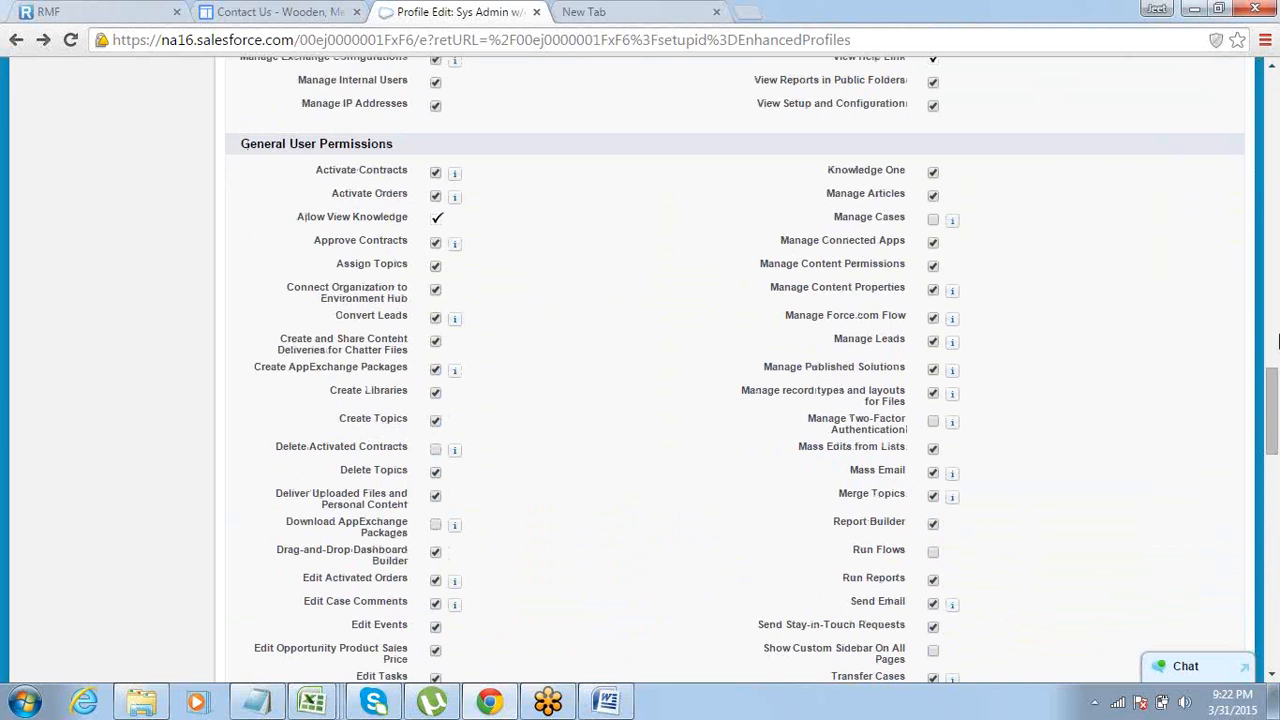
left_click_drag(1272, 423, 1272, 411)
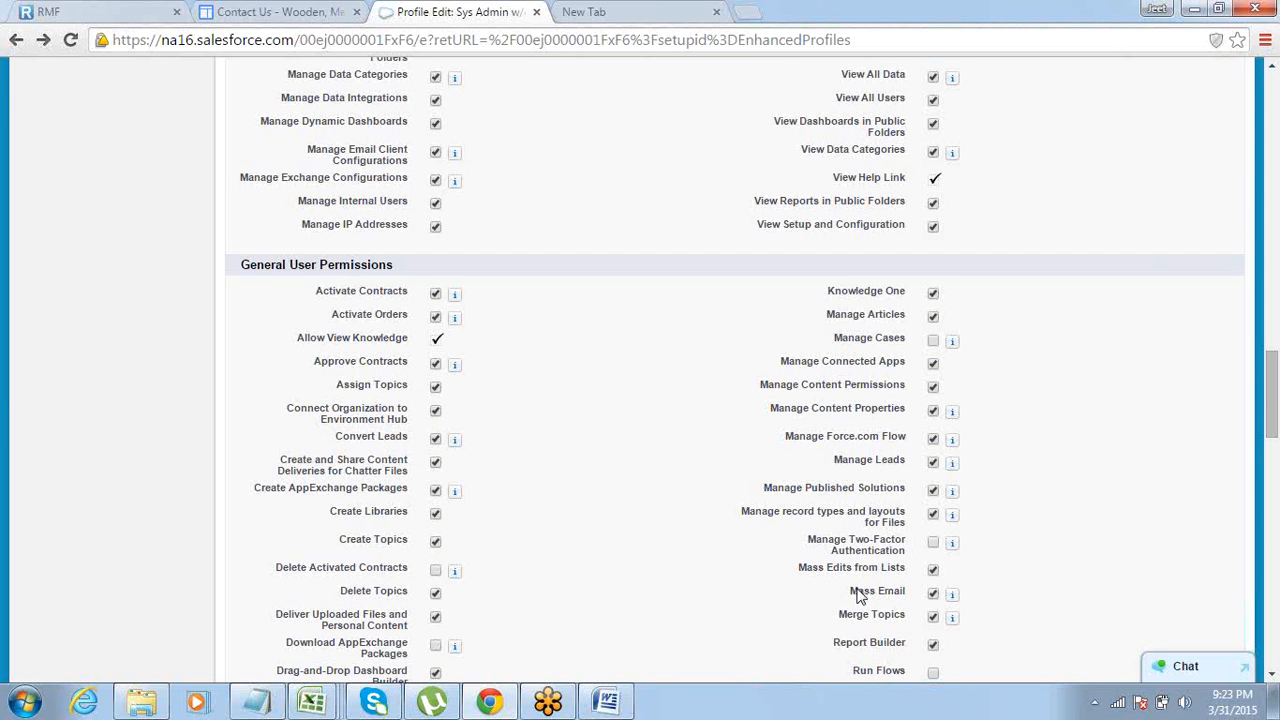
left_click_drag(858, 594, 902, 597)
left_click(350, 604)
double_click(352, 592)
double_click(350, 539)
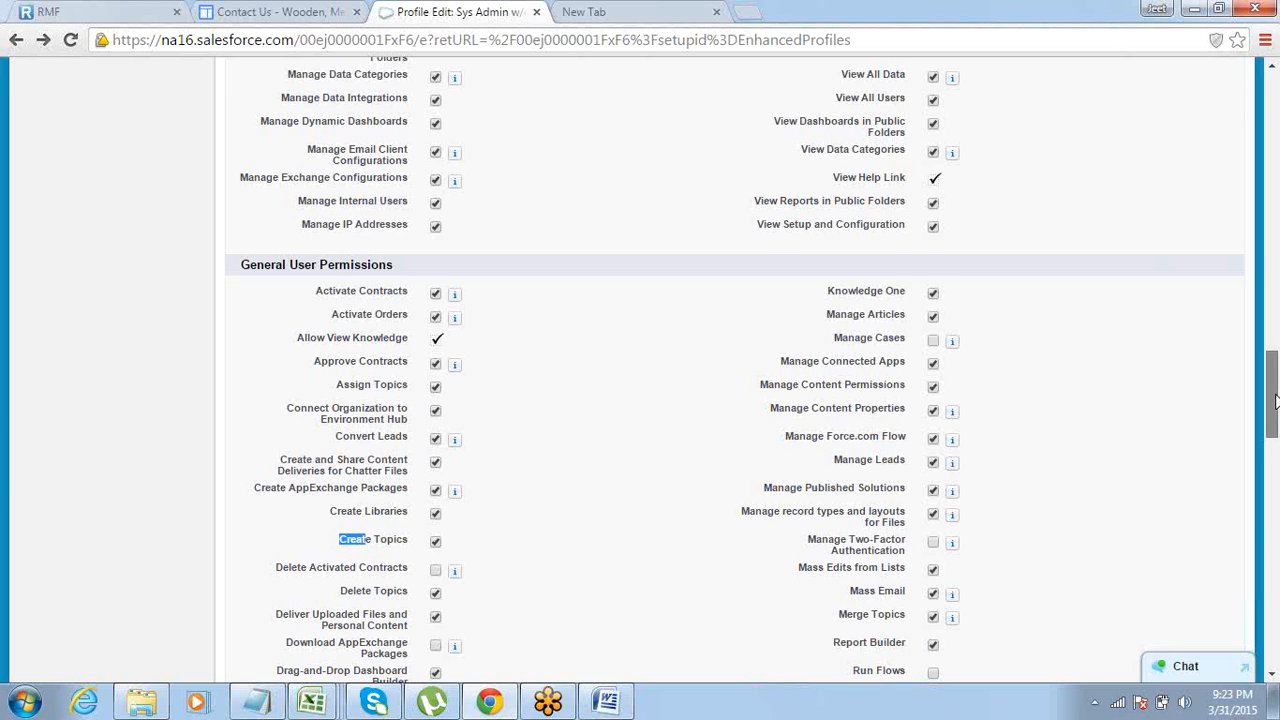
Examine the profile's Administrative Permissions, pointing out Manage Login Access Policies and the section heading.
left_click_drag(1275, 400, 1278, 273)
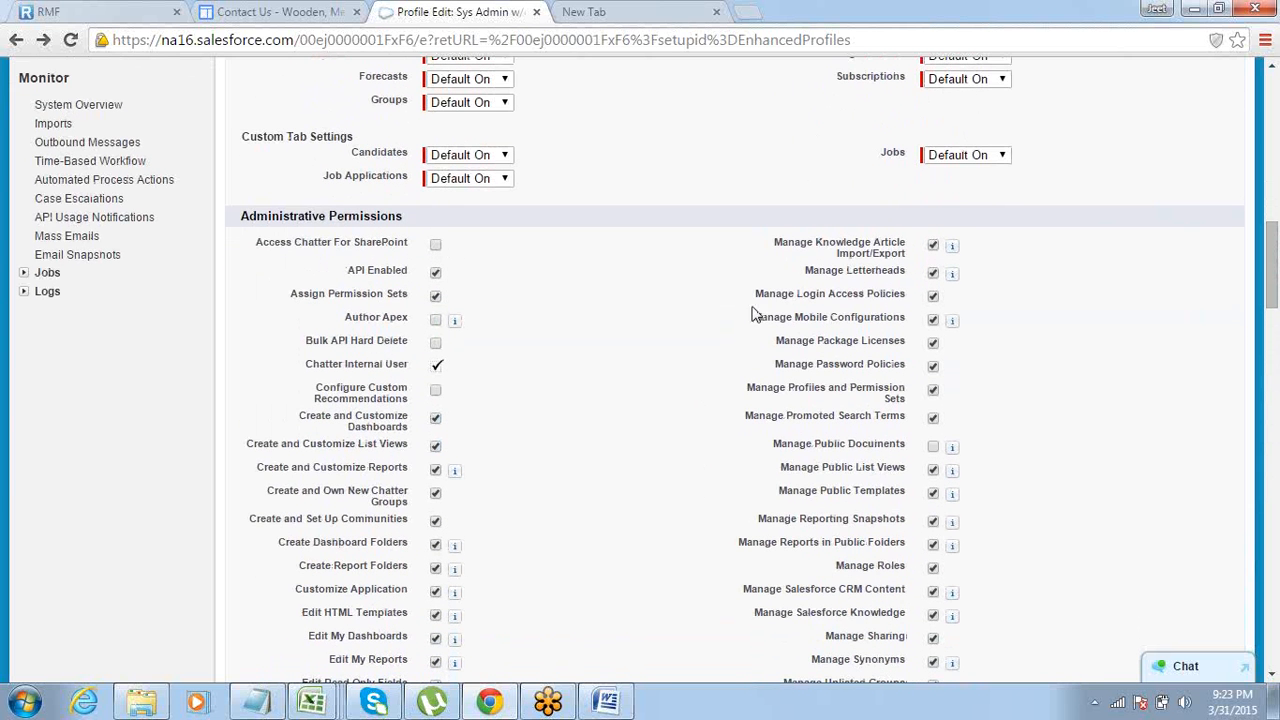
left_click_drag(756, 294, 882, 315)
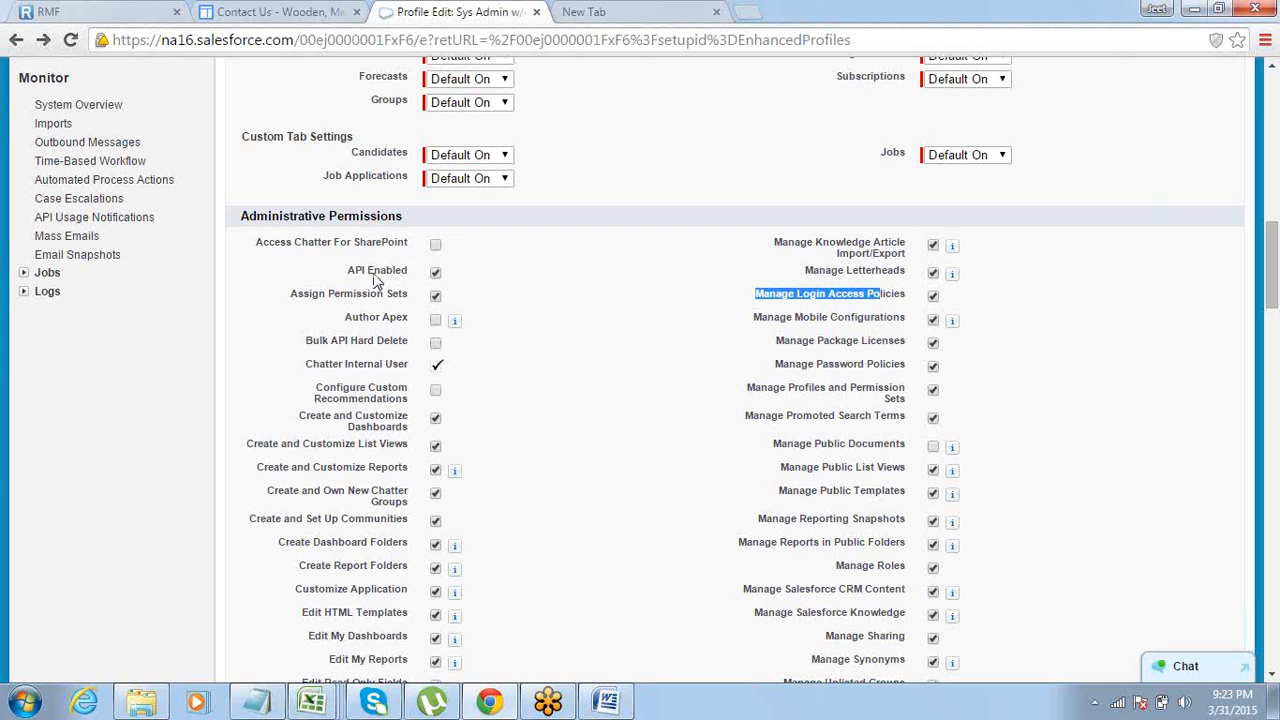
left_click_drag(243, 215, 383, 218)
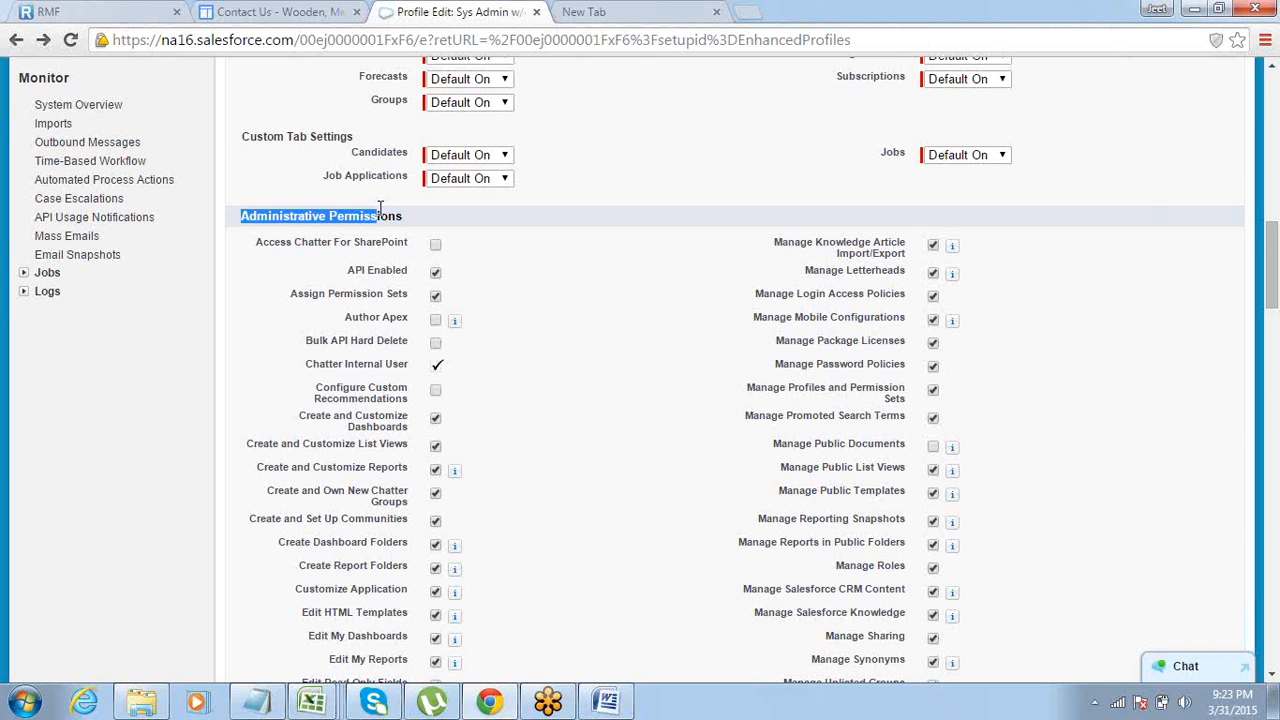
Clear the Import Leads permission under General User Permissions and point out Export Reports.
left_click_drag(1273, 262, 1273, 455)
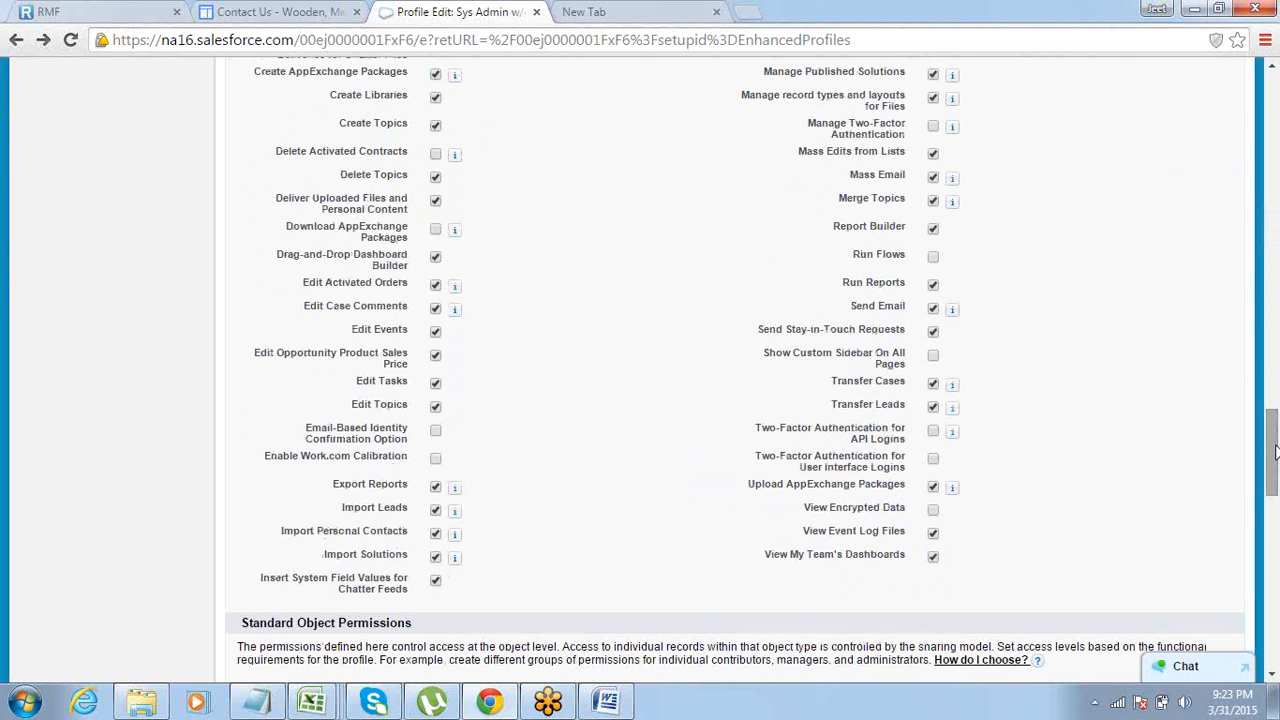
left_click_drag(1275, 452, 1275, 450)
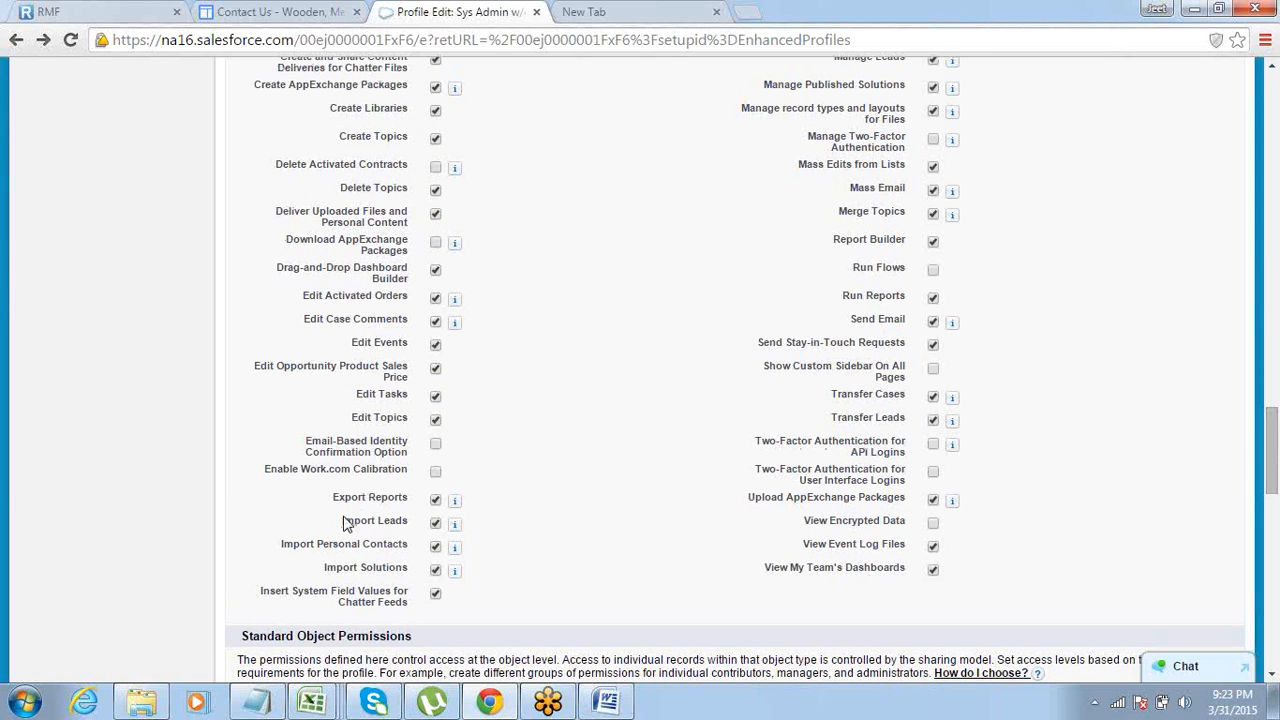
left_click_drag(342, 520, 398, 528)
left_click_drag(352, 497, 415, 502)
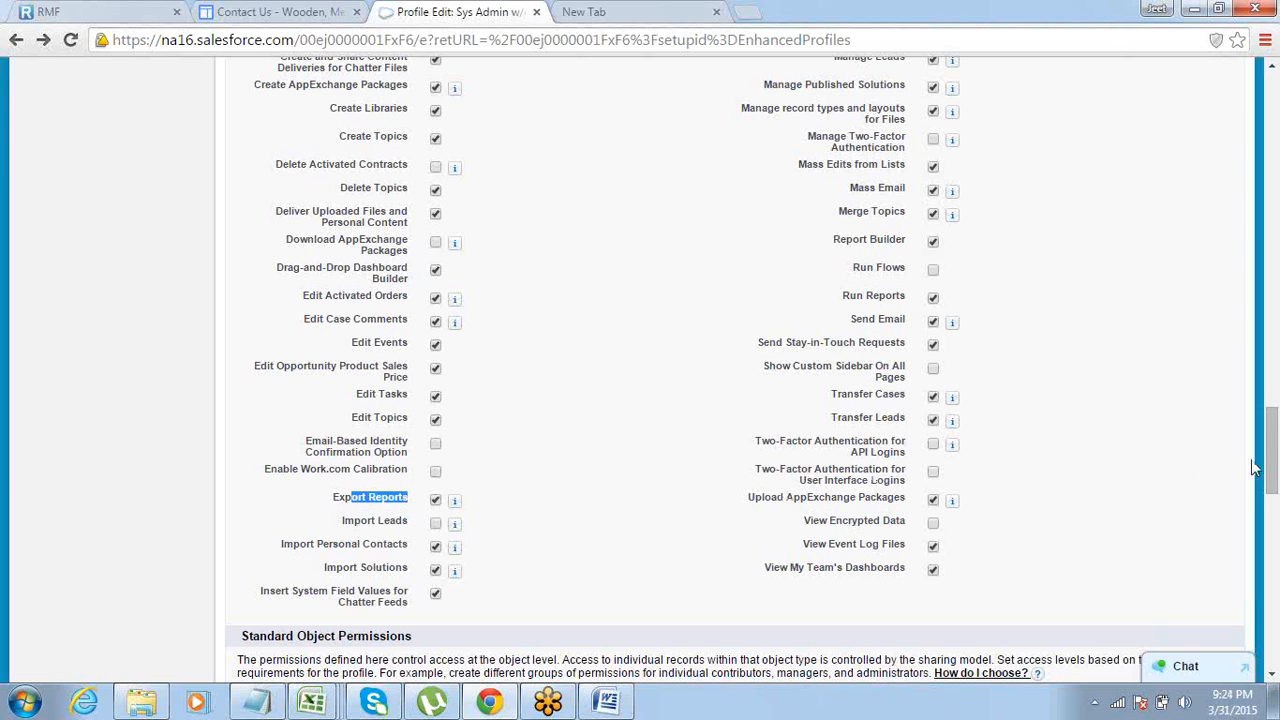
left_click_drag(1272, 460, 1275, 137)
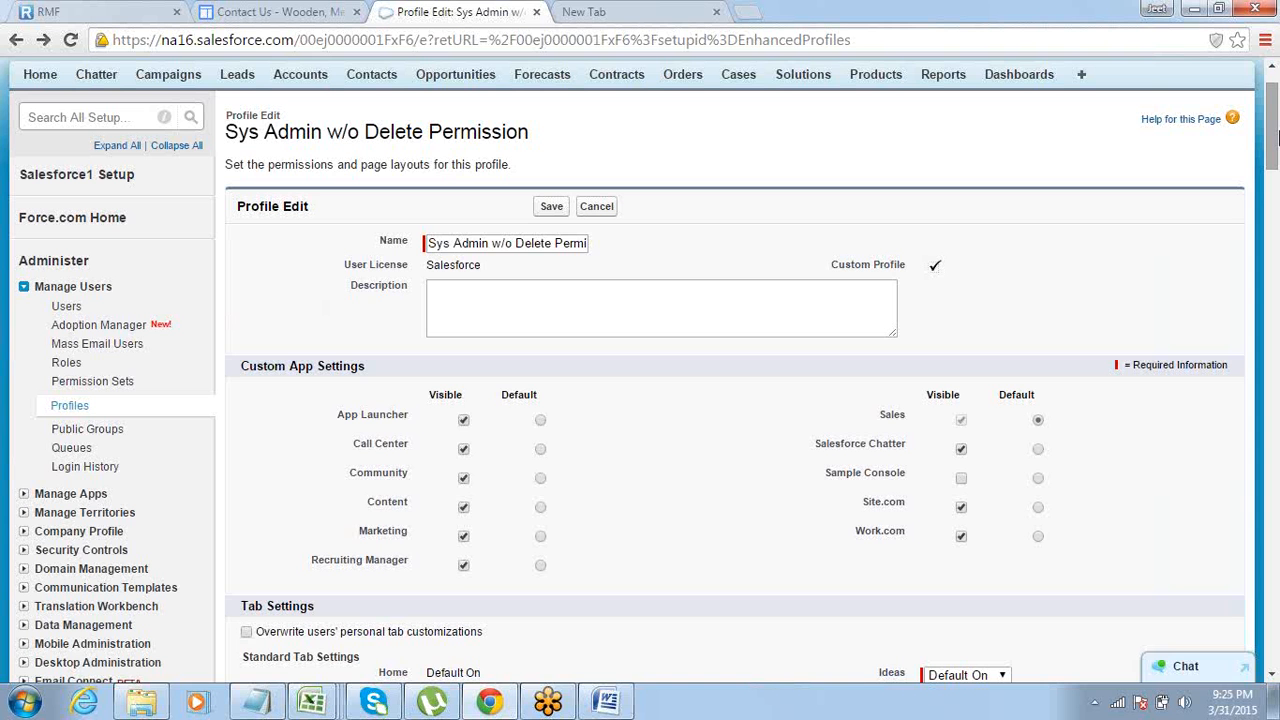
Switch to Notepad and add the line "2> Permission Set: Used to define an Exception to Profile" below the profile notes.
key("alt+Tab")
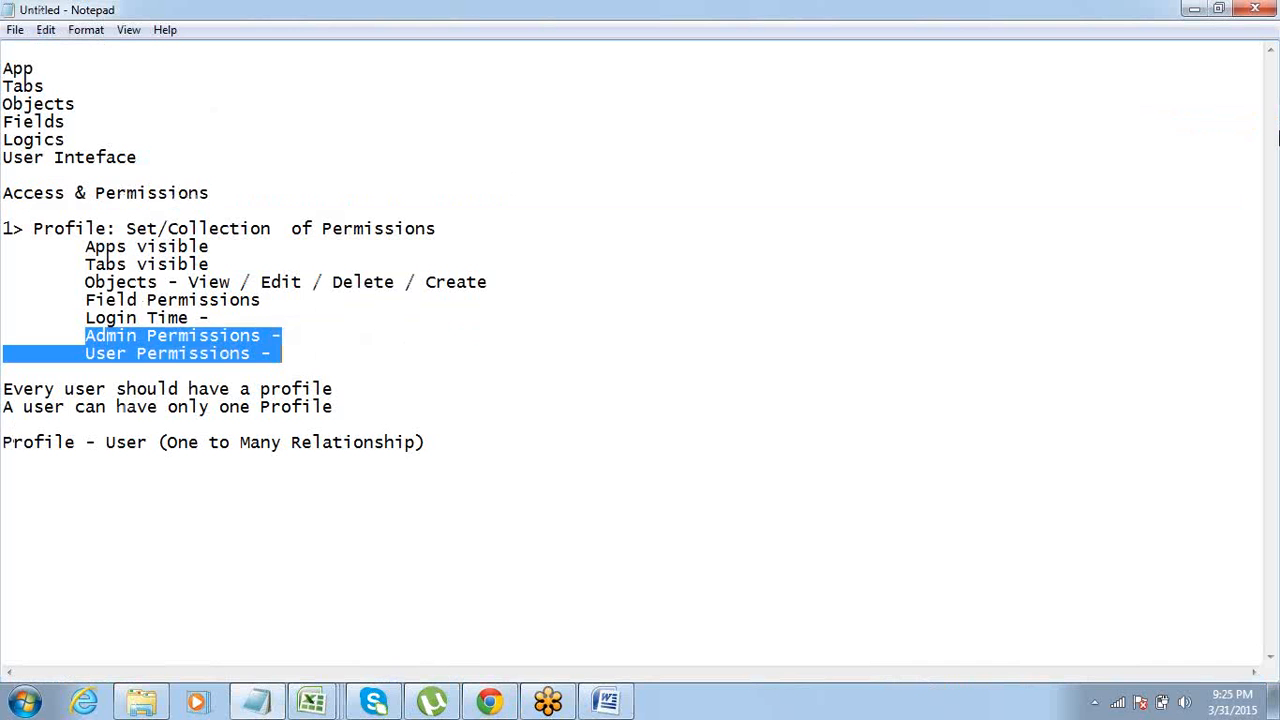
key("Down")
key("Down")
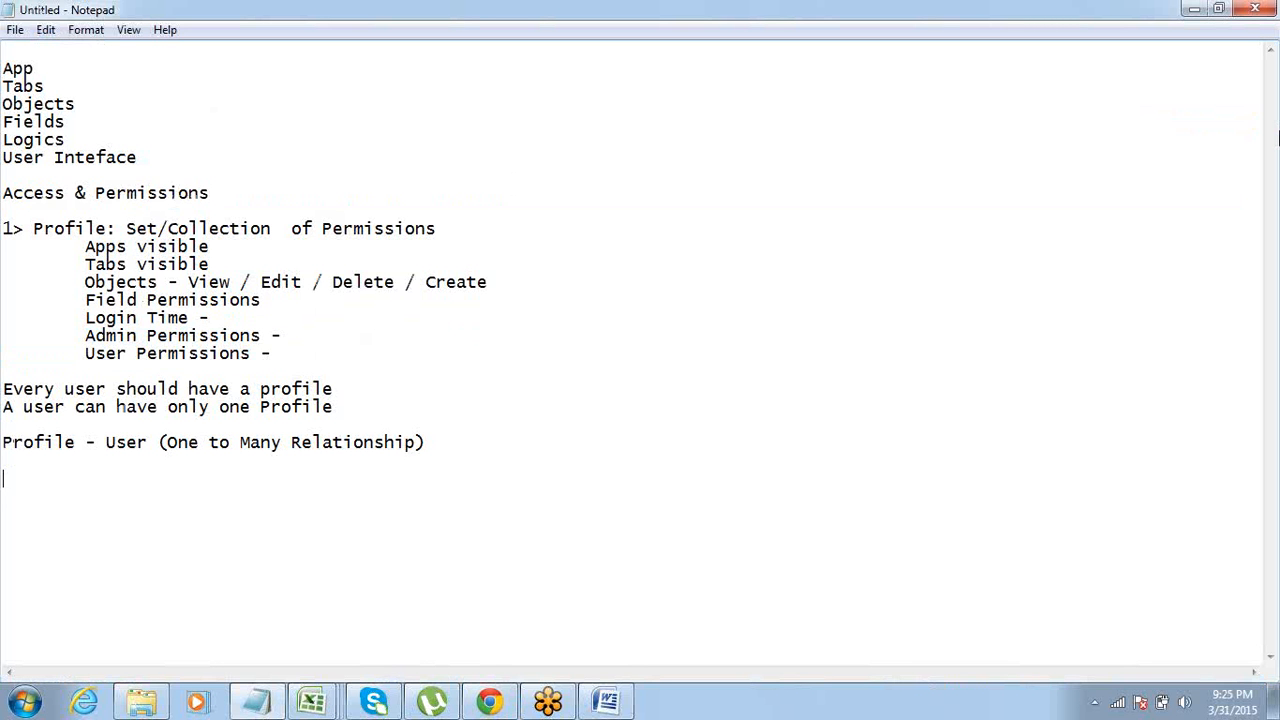
type("2> Permission")
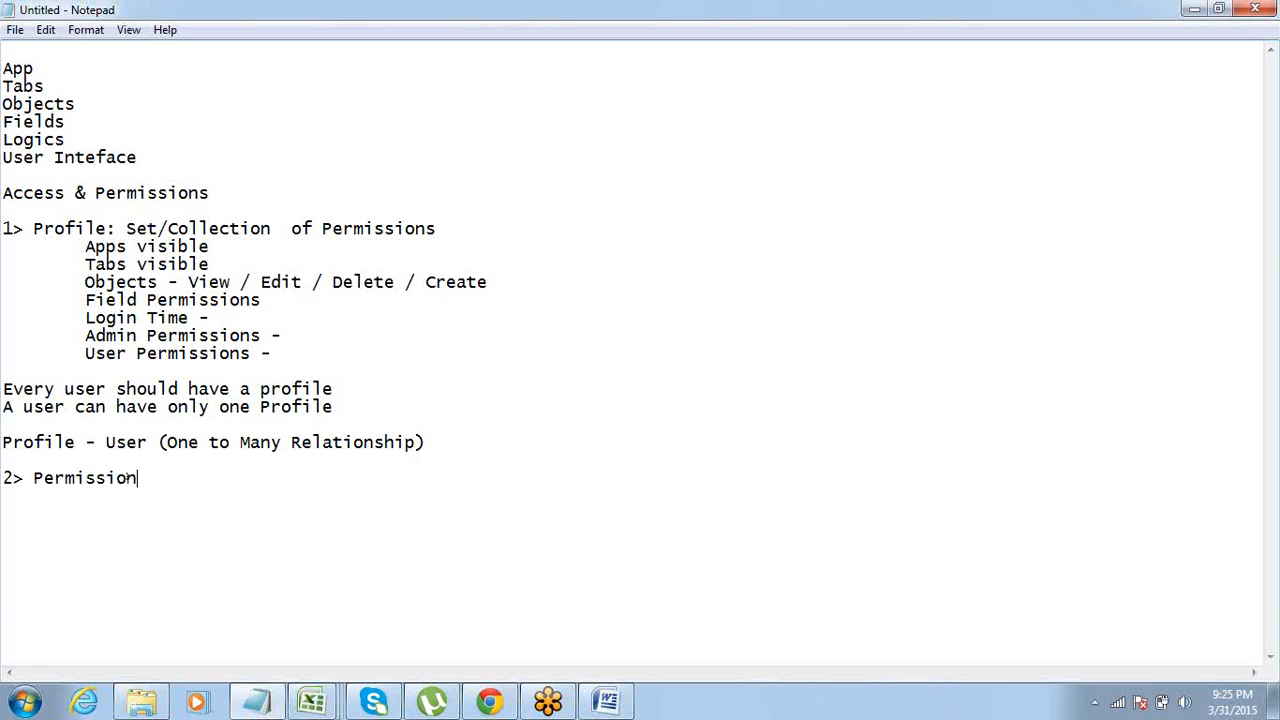
type(" Set: Used to d")
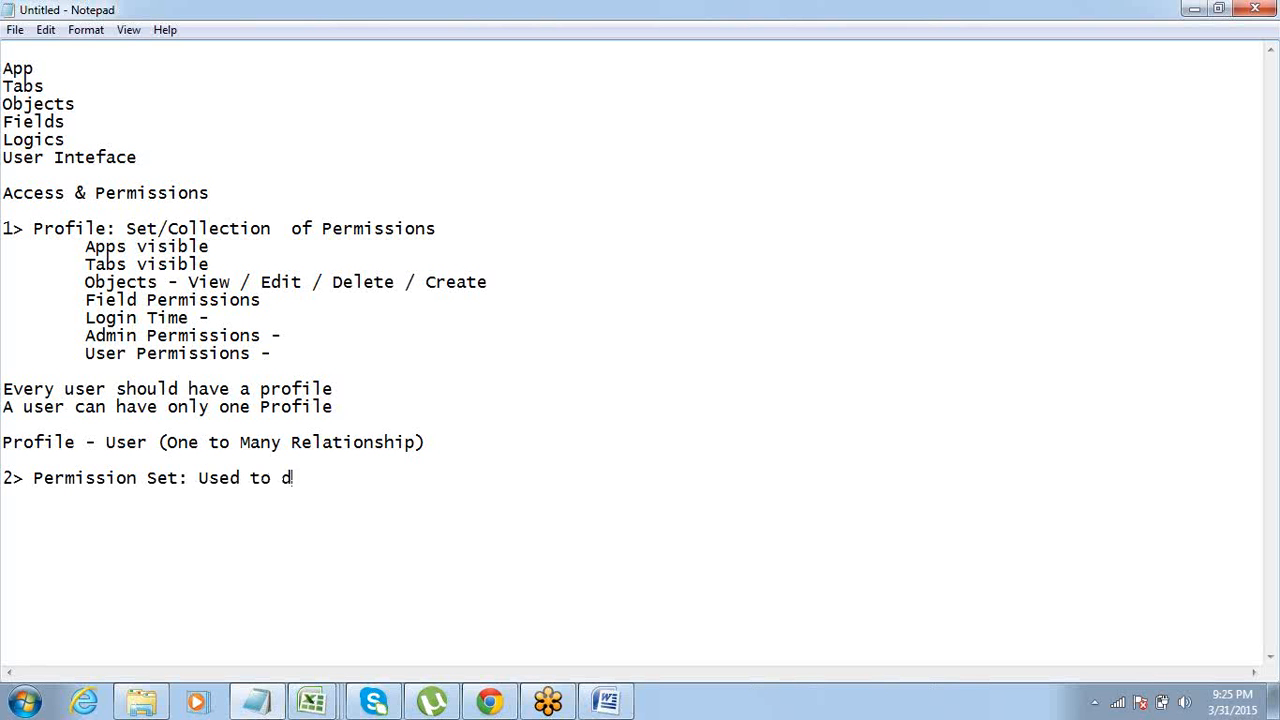
type("efine an Exception to")
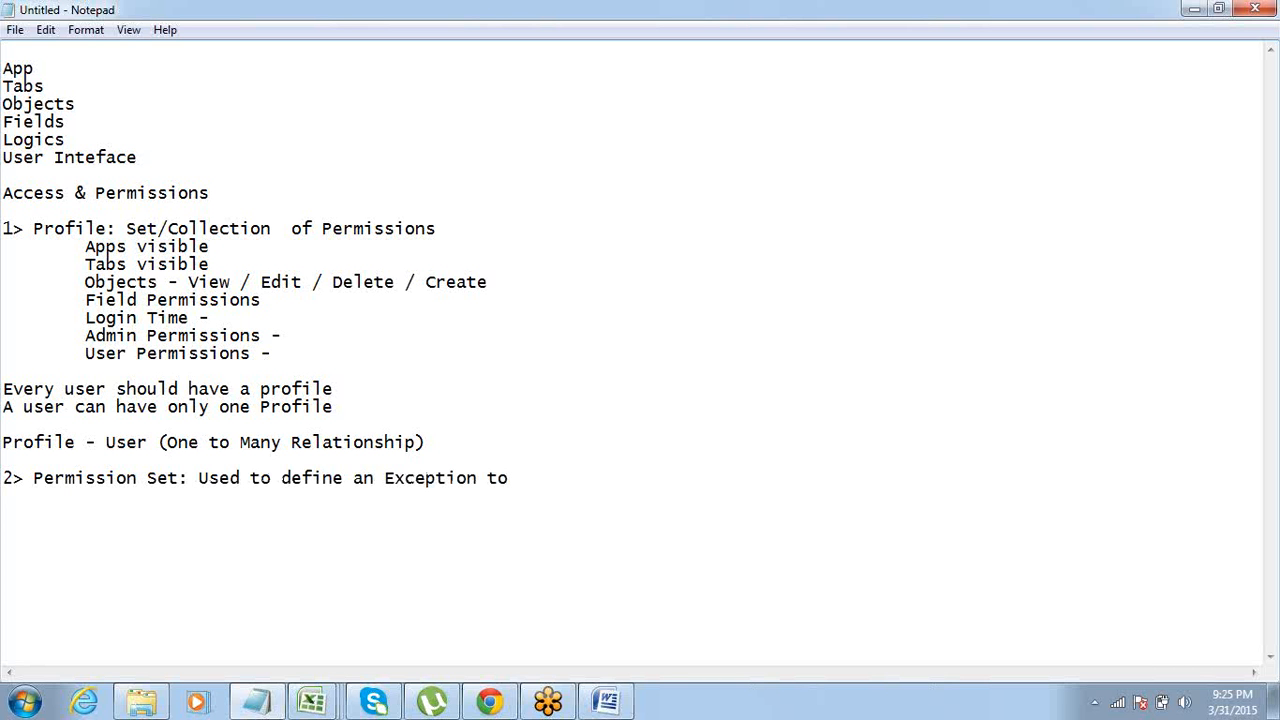
type(" Profile")
Add the line "3> Sharing Settings: Data Sharing" below the Permission Set note.
type("3> ")
type("Shar")
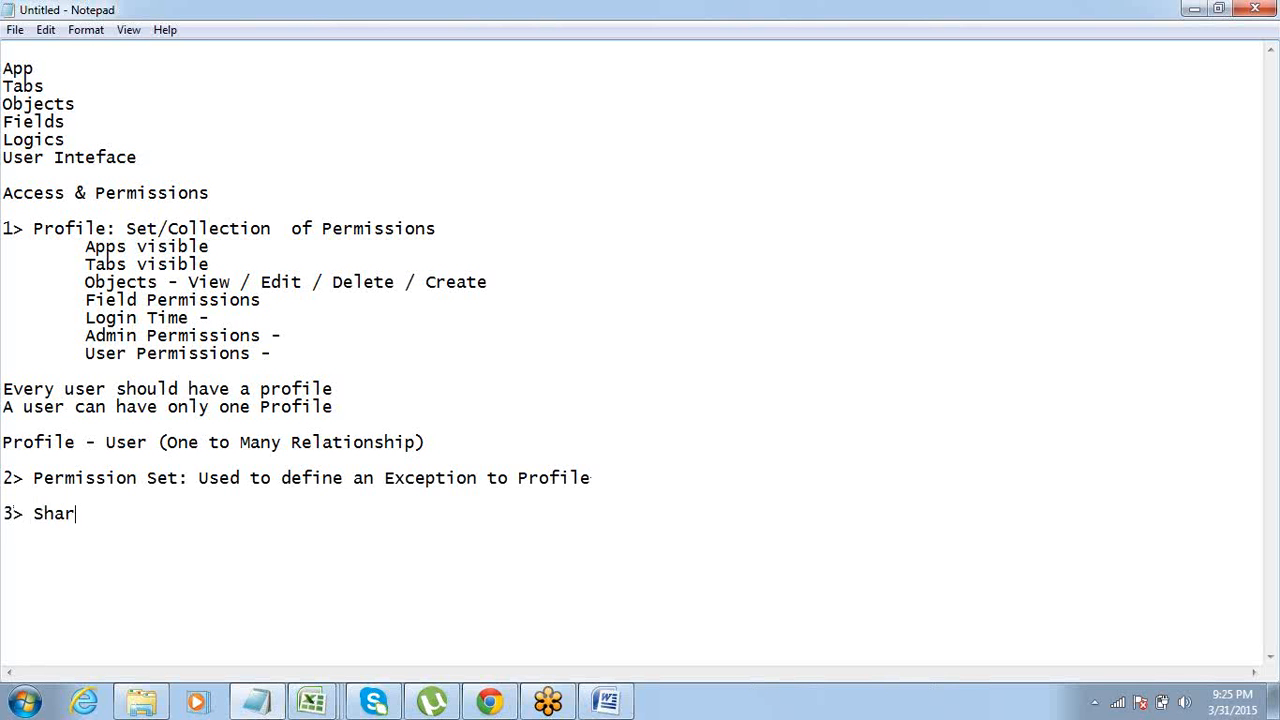
type("ing Settings")
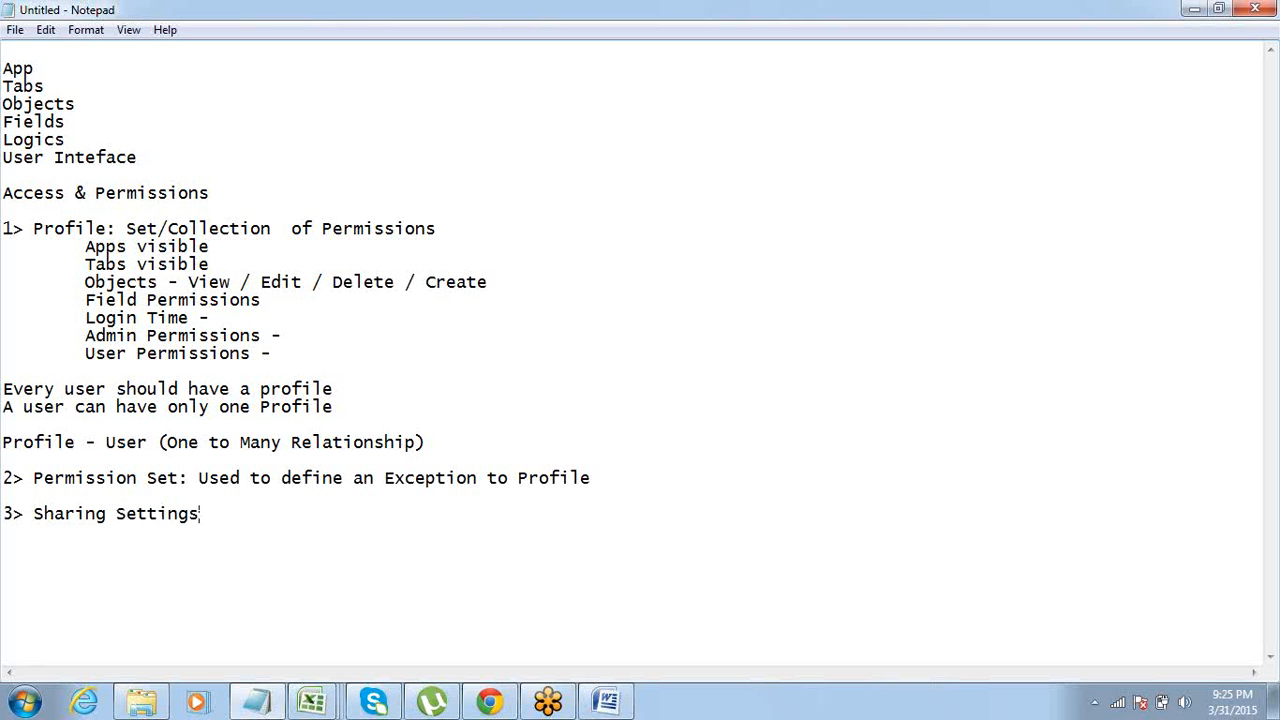
type(": Data Sharing")
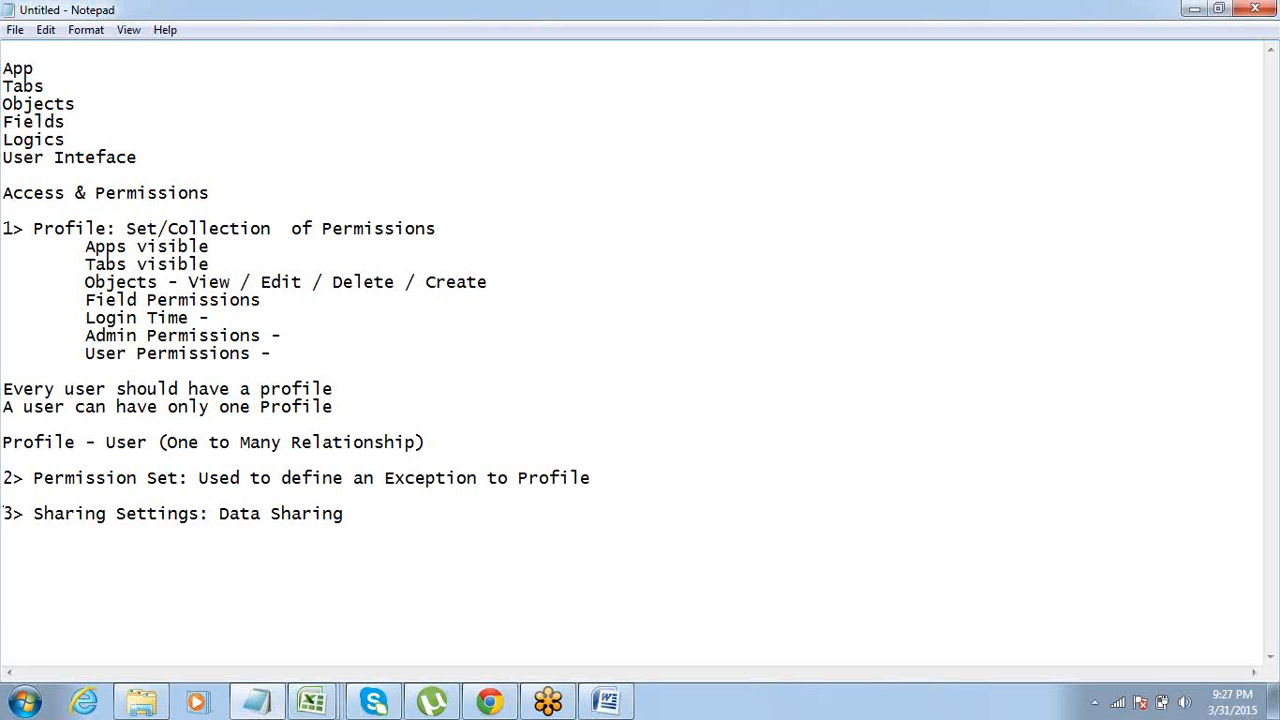
Highlight the Sharing Settings and Permission Set lines in turn to review these two access controls.
left_click_drag(5, 513, 344, 513)
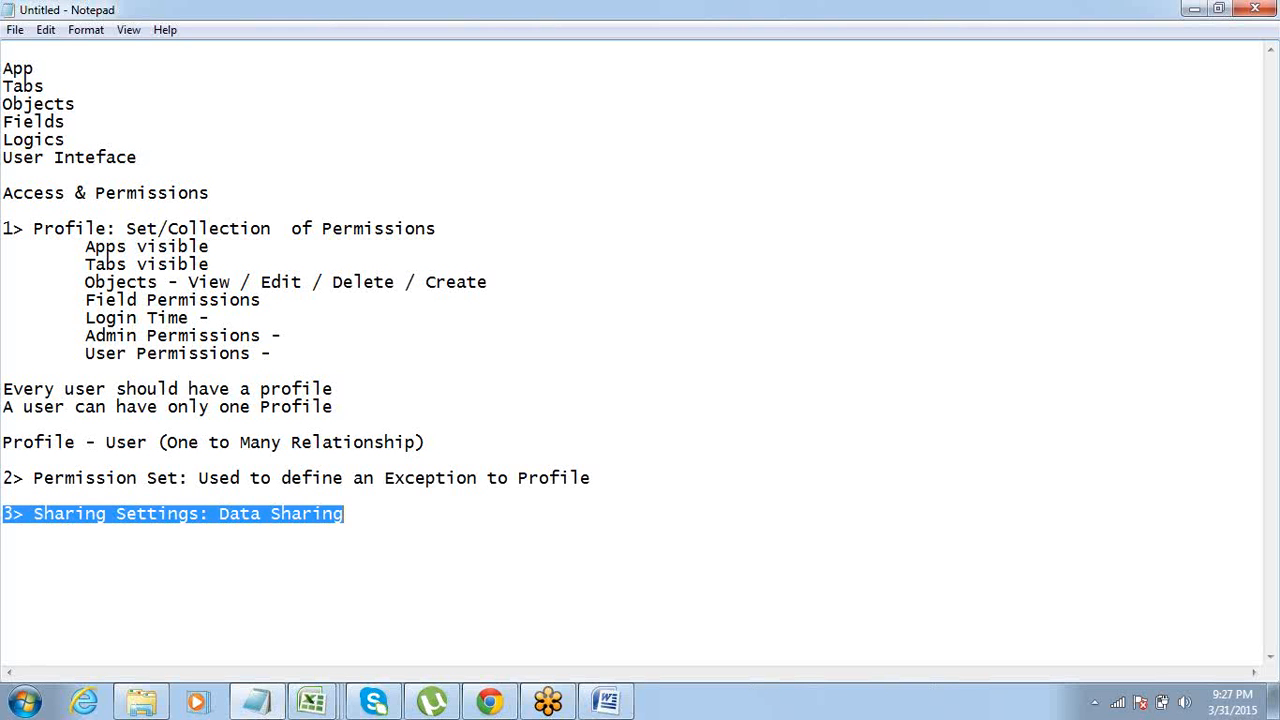
key("Up")
key("Up")
key("shift+Down")
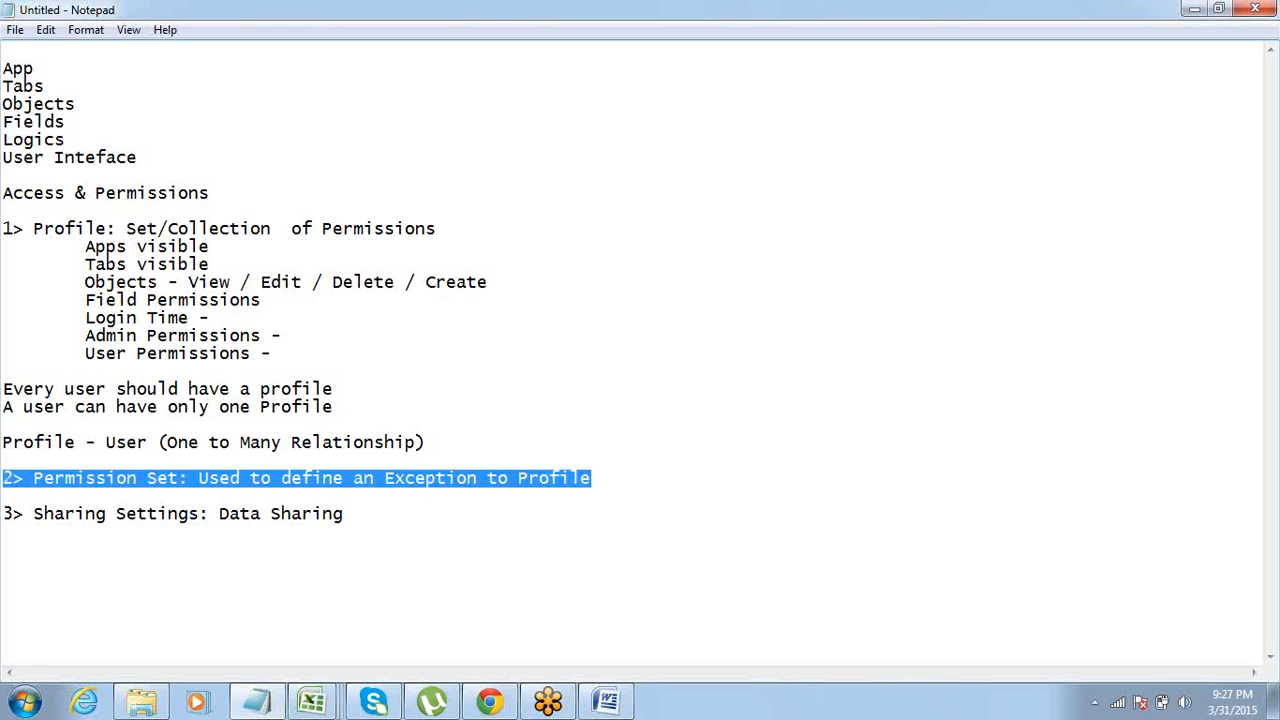
key("Down")
key("Up")
key("Up")
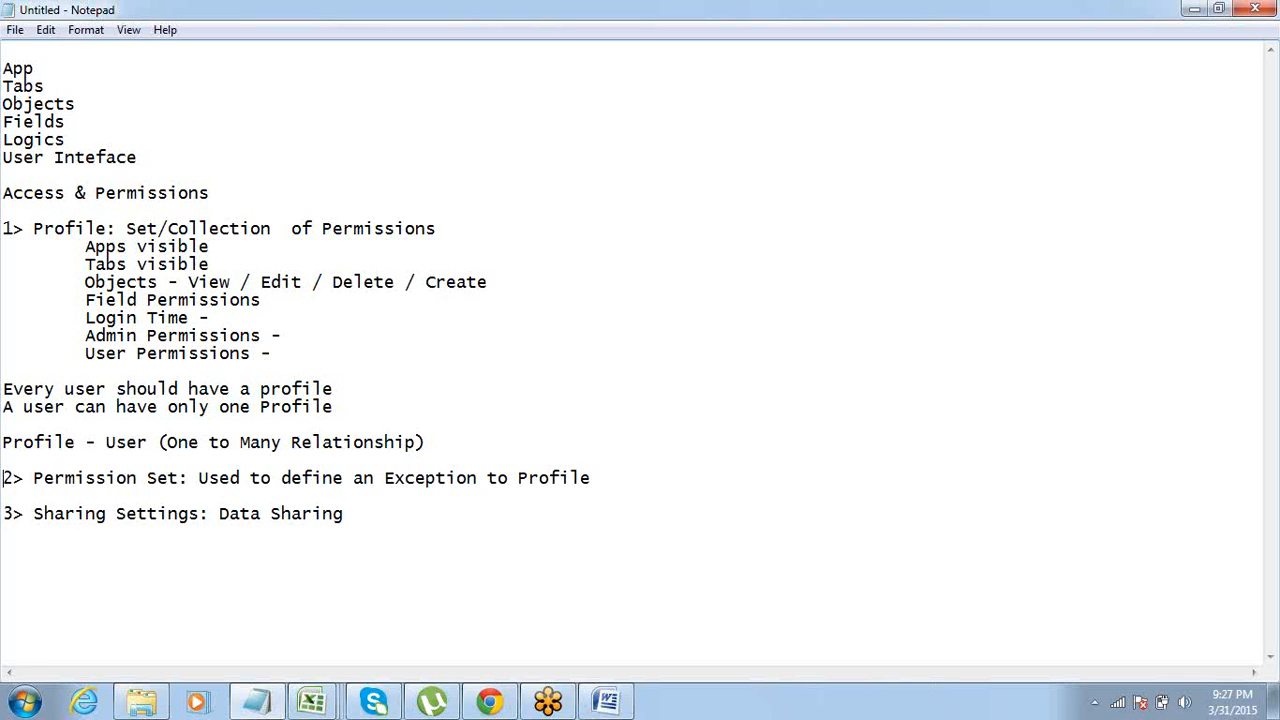
key("shift+Right")
key("shift+End")
key("Down")
key("shift+End")
Highlight the Profile notes from the "1> Profile" heading through the Login Time line.
key("Up")
key("Up")
key("Up")
key("Up")
key("Up")
key("Up")
key("Up")
key("Up")
key("Up")
key("Up")
key("Up")
key("Up")
key("Up")
key("Up")
key("Up")
key("Up")
key("Up")
key("Down")
key("Down")
key("shift+Down")
key("shift+Down")
key("shift+Down")
key("shift+Down")
key("shift+Down")
key("shift+Down")
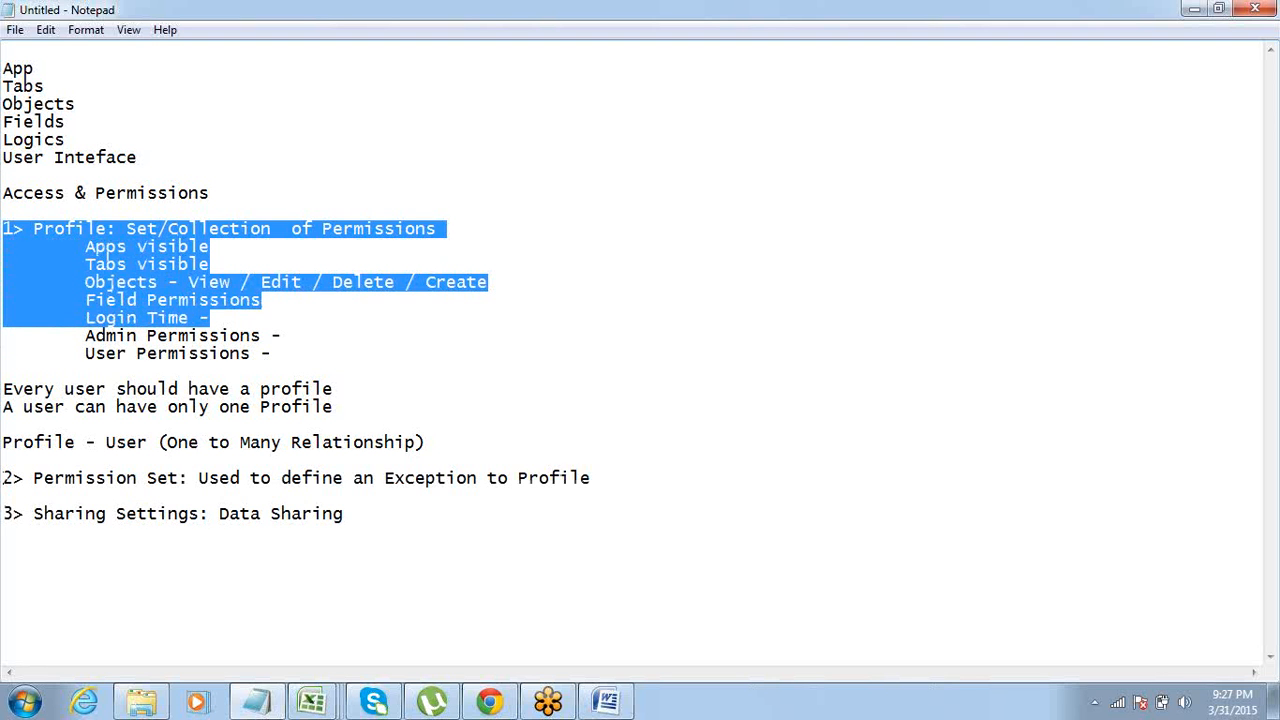
left_click(1126, 65)
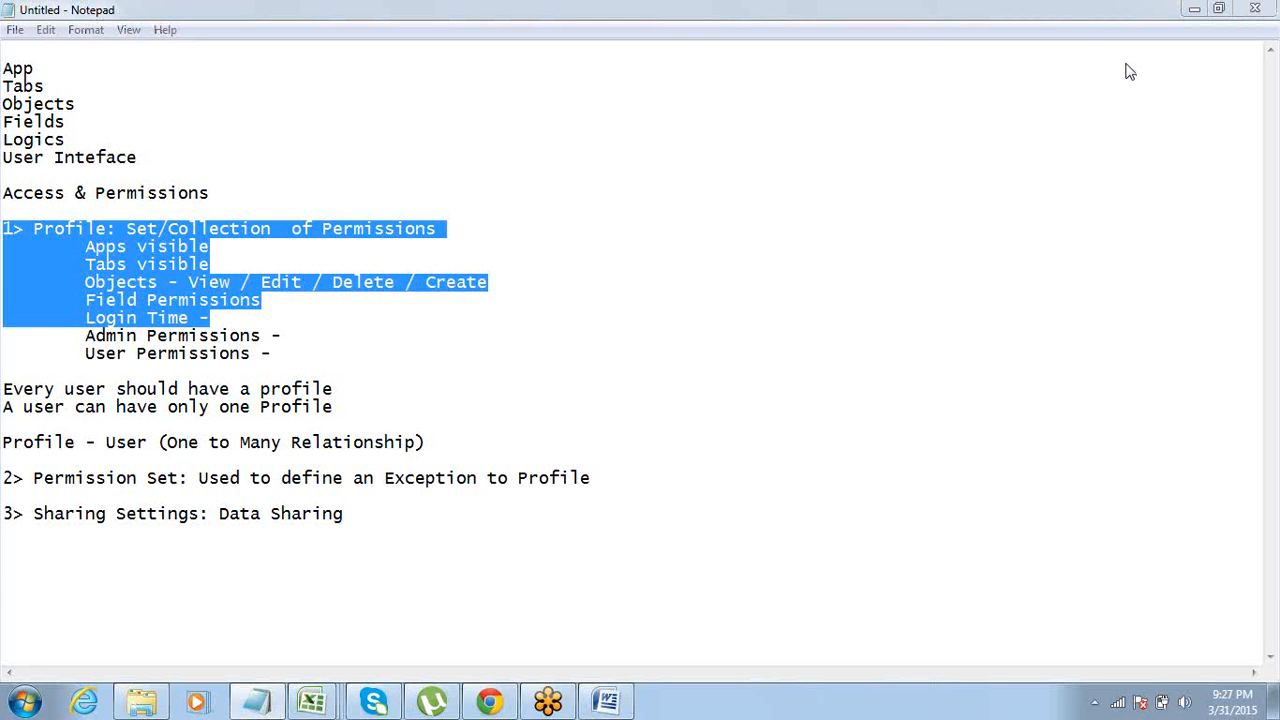